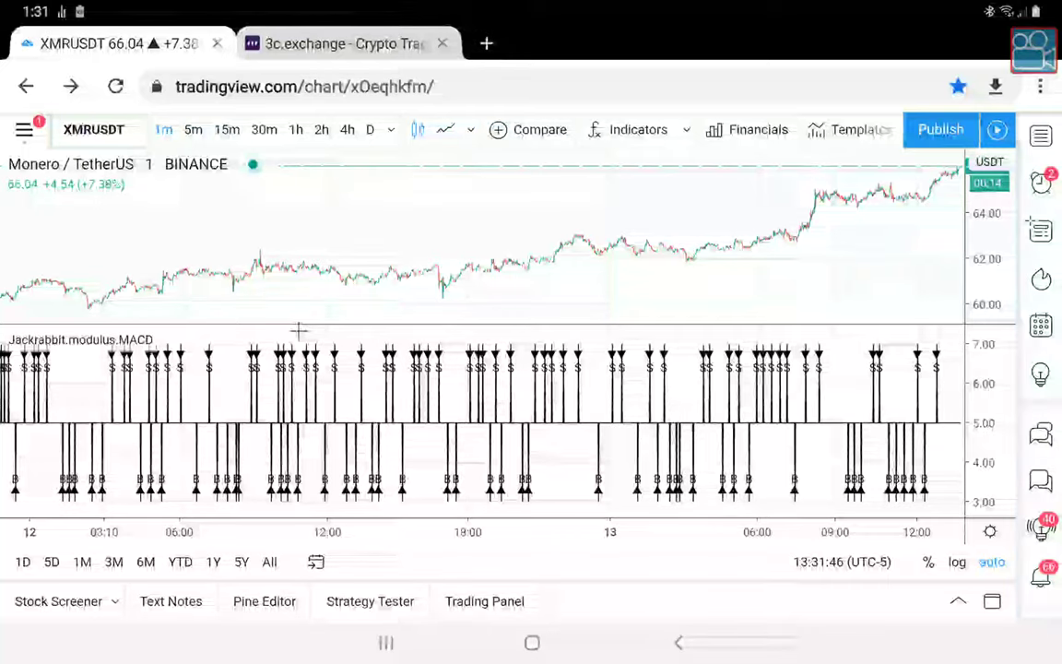
Step: Switch to the 3c.exchange Paper Trading account and open the account Settings page
left_click(280, 53)
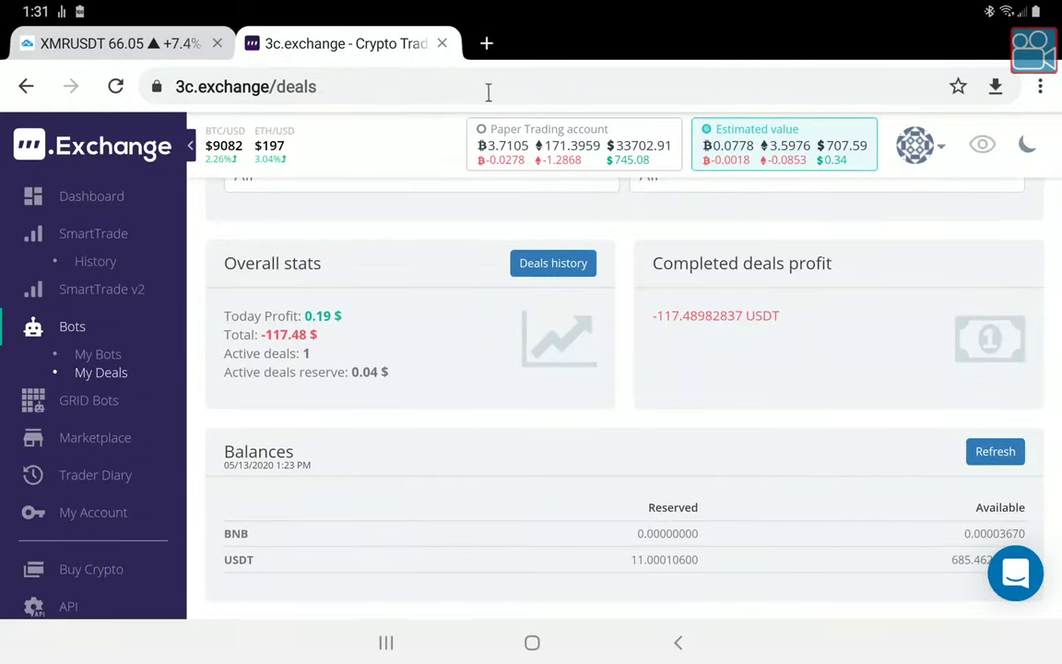
left_click(526, 134)
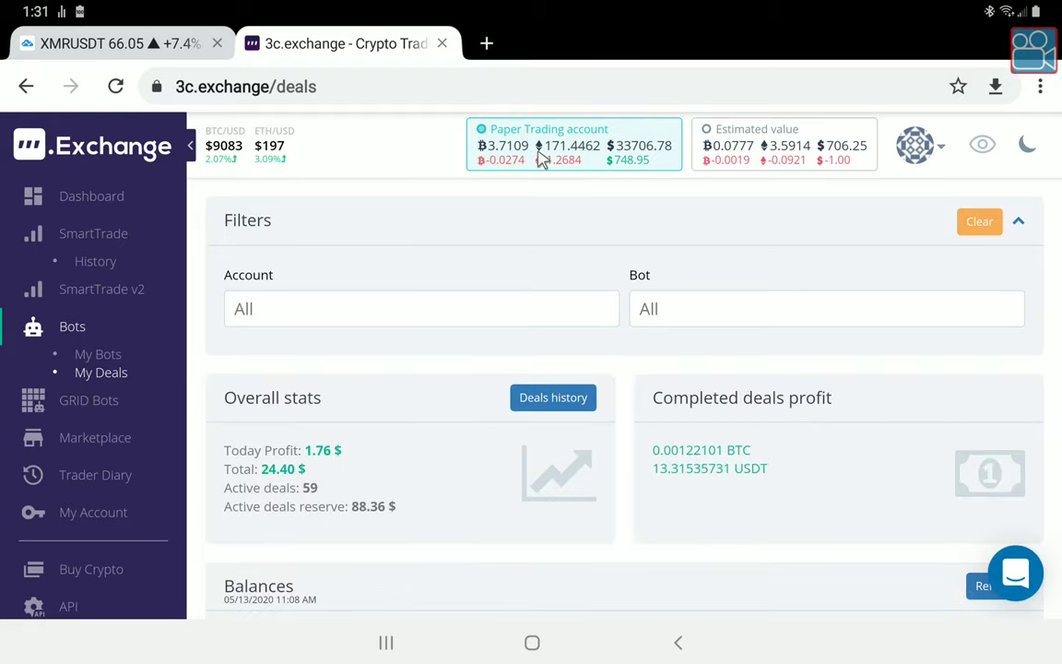
left_click(915, 146)
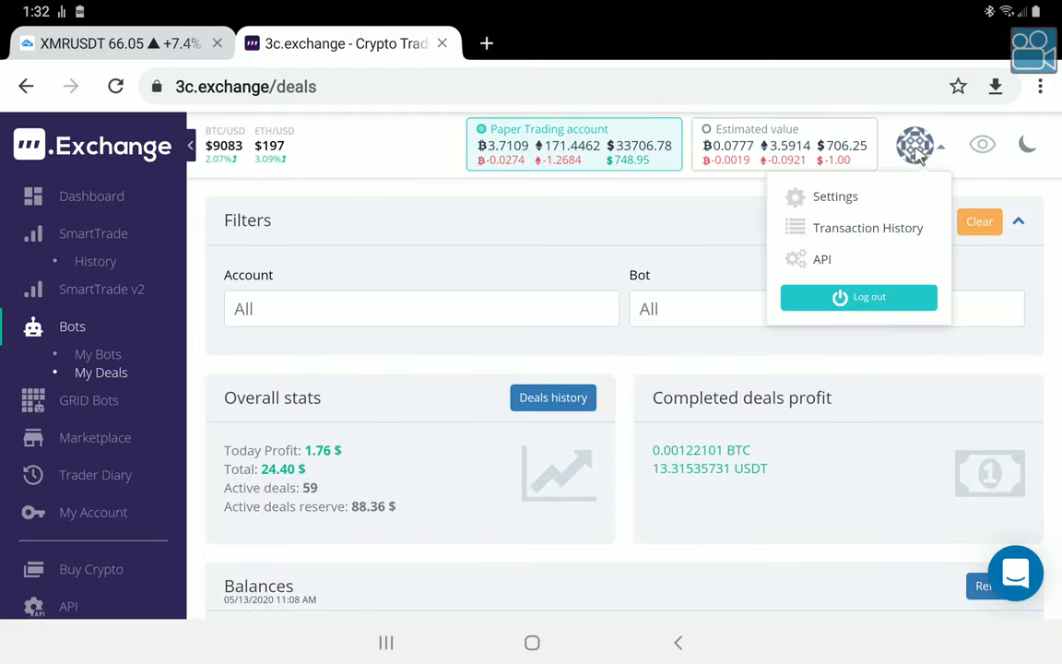
left_click(844, 200)
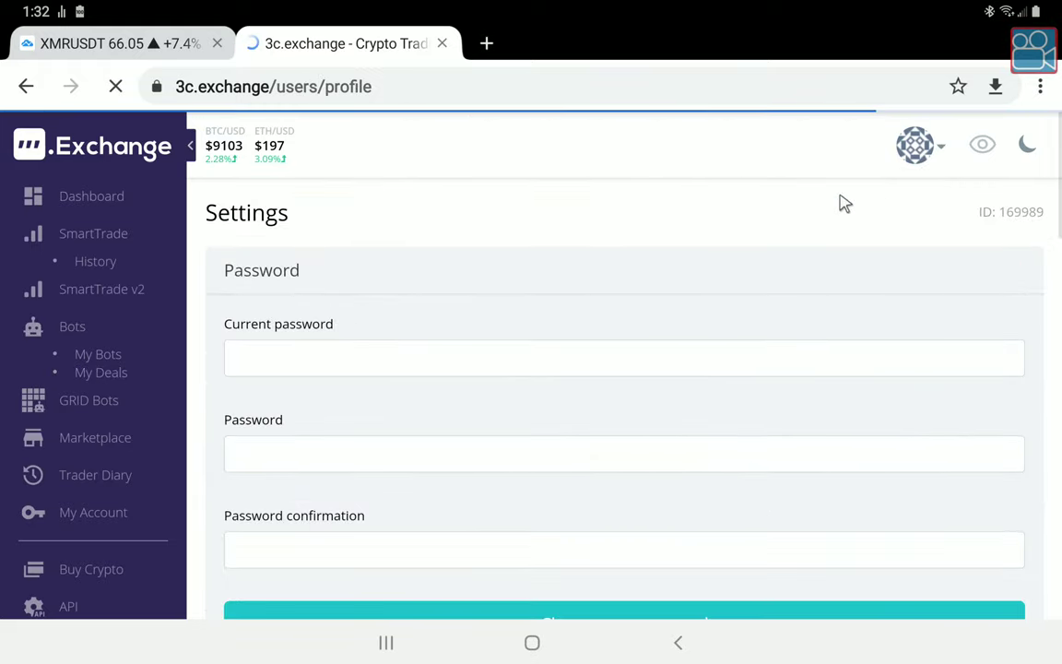
Step: Review the account settings, then go to the My bots page
scroll(726, 255, "down", 10)
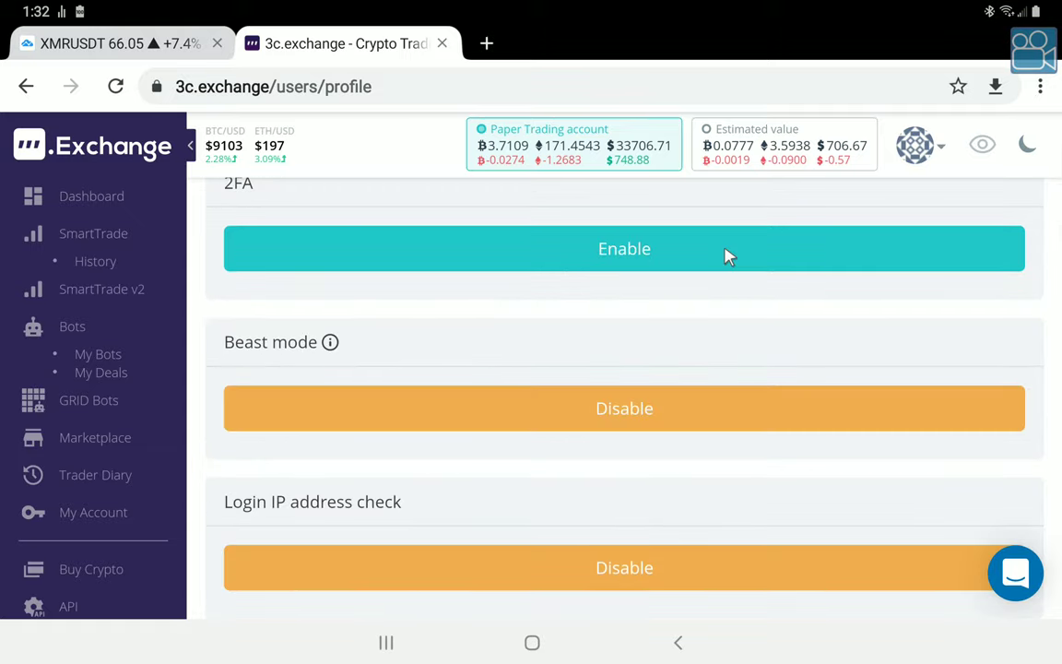
scroll(725, 254, "down", 3)
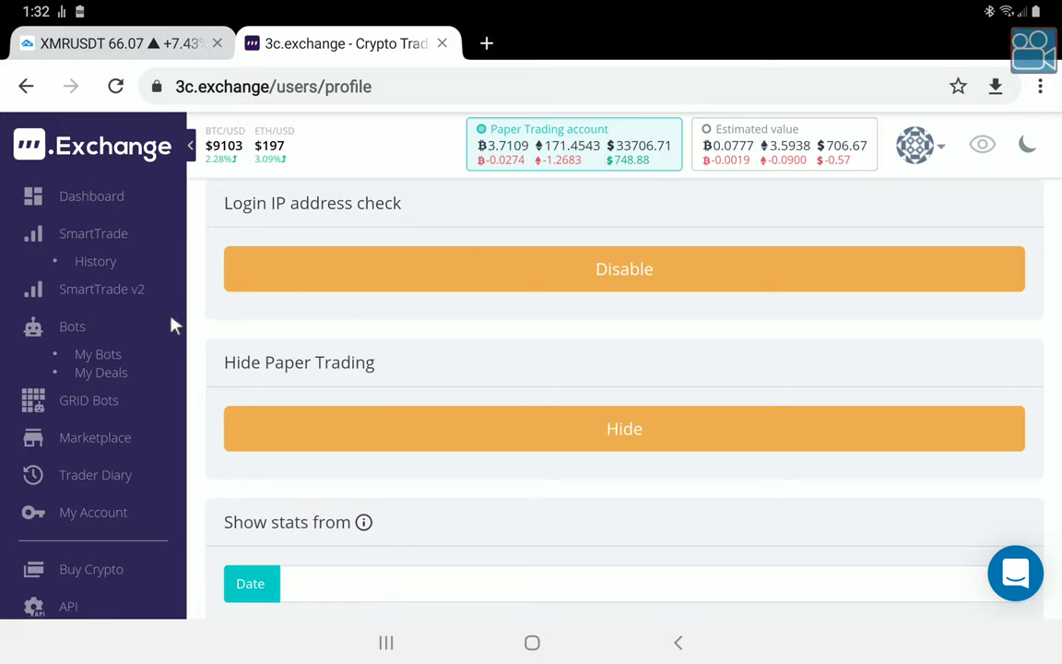
left_click(109, 356)
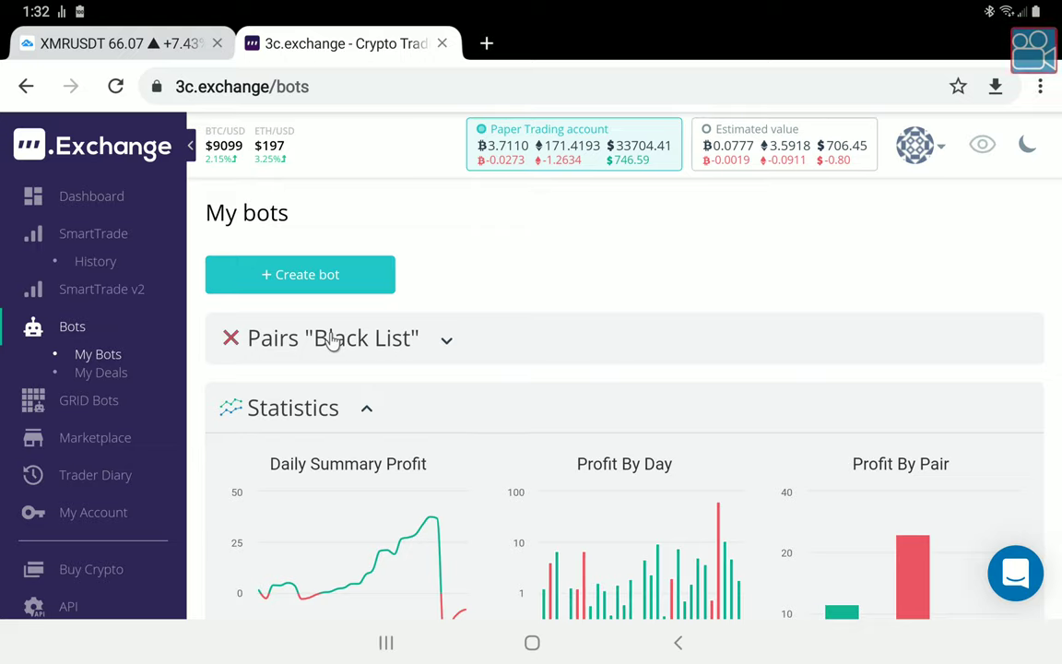
Step: Create a new bot and replace its default name with 'JR Savings'
left_click(332, 287)
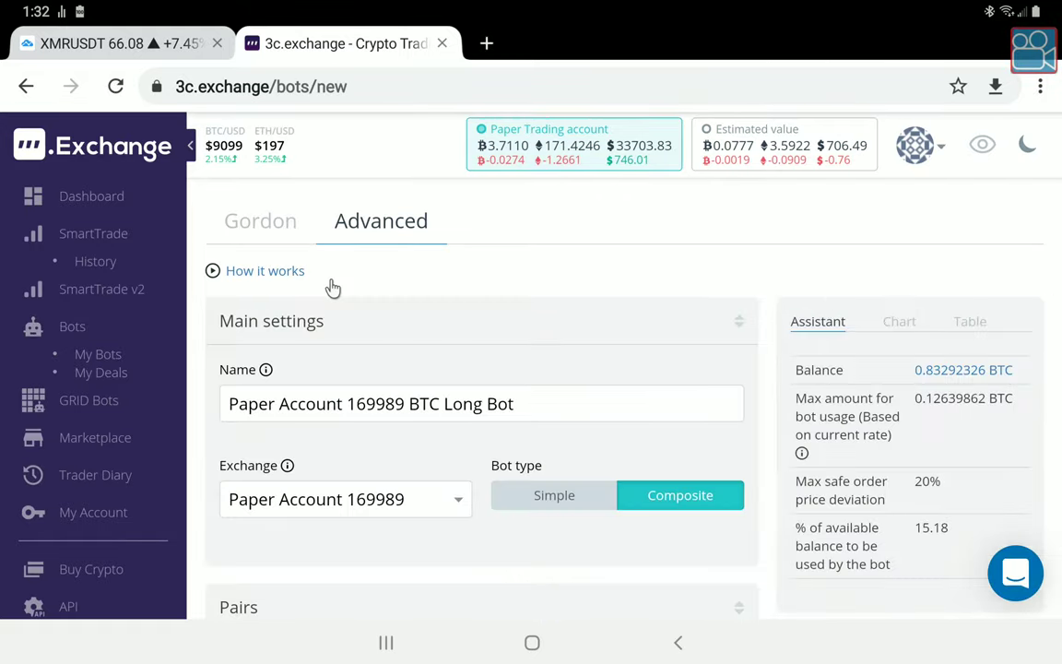
left_click(583, 407)
key("ctrl+a")
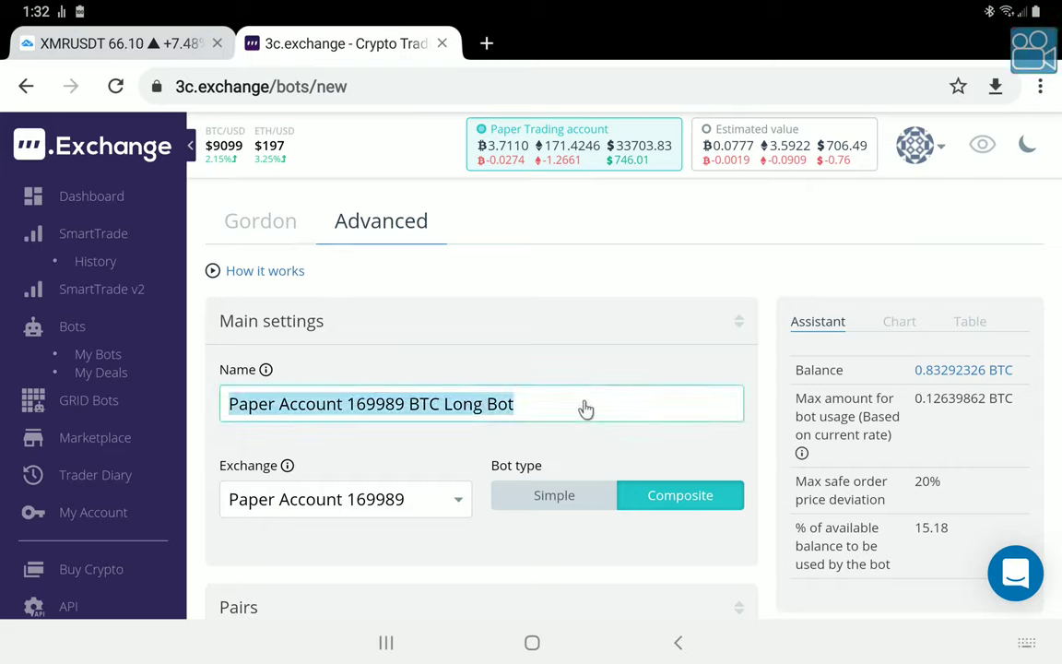
type("J")
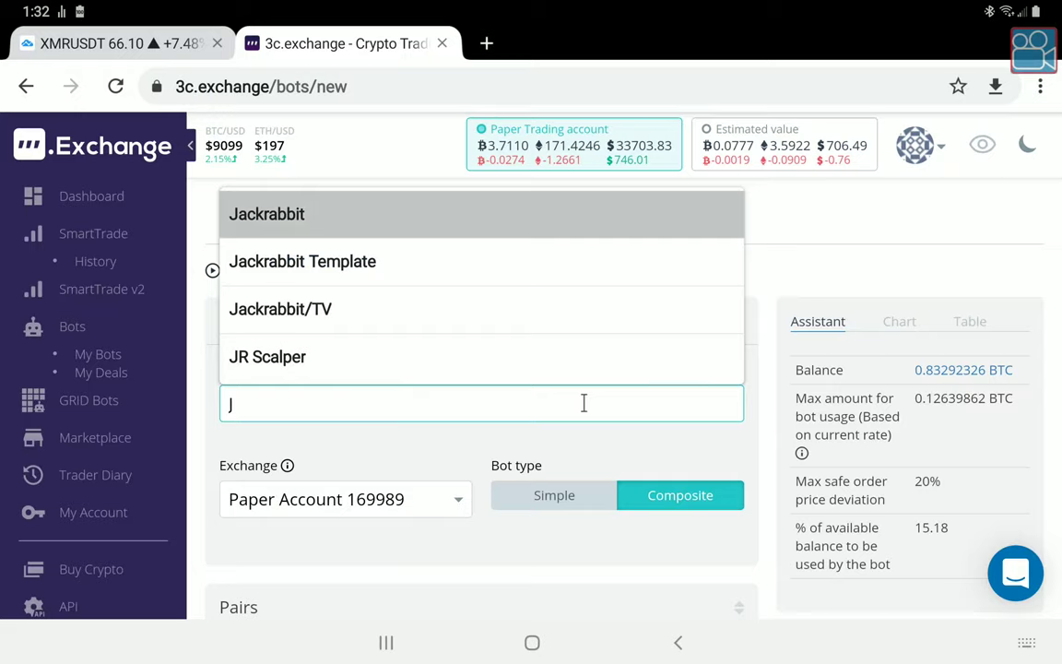
type("R")
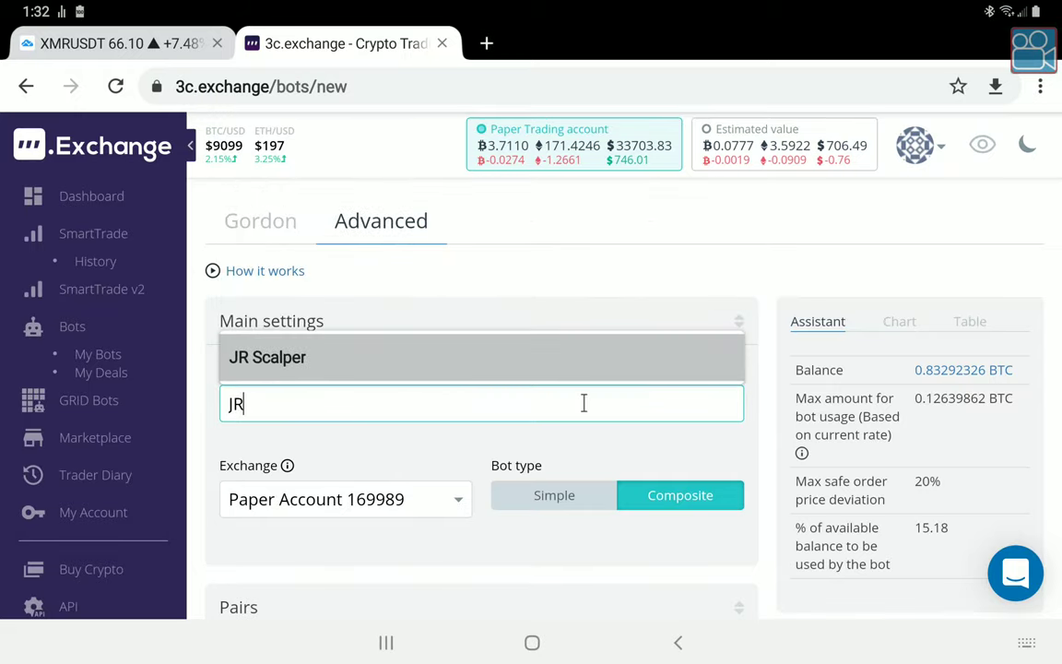
type(" Sav")
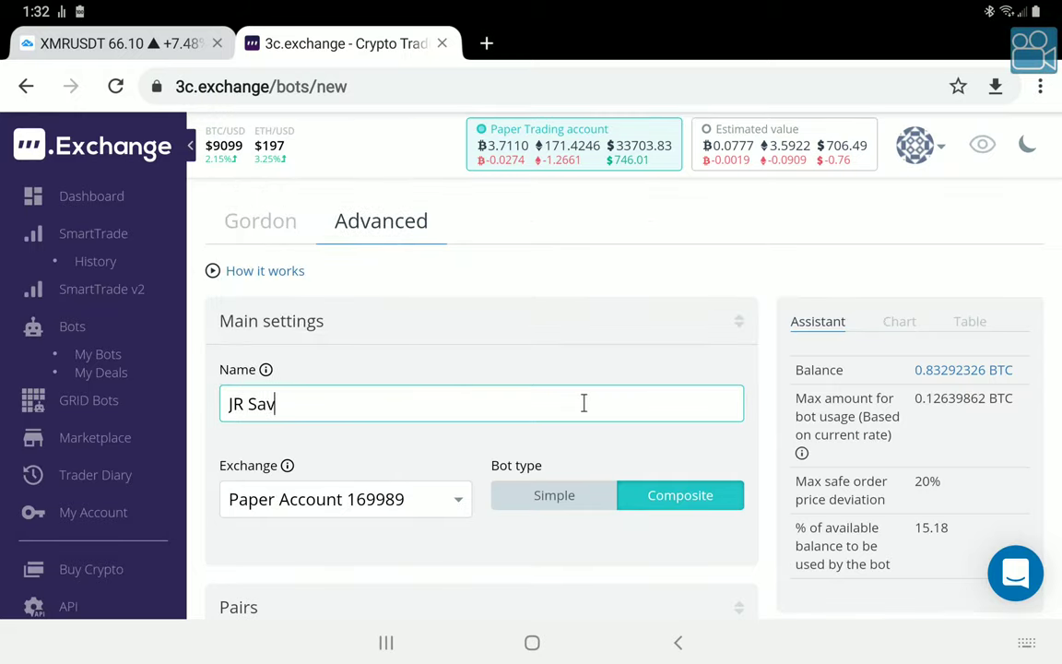
type("ingg")
key("BackSpace")
type("s")
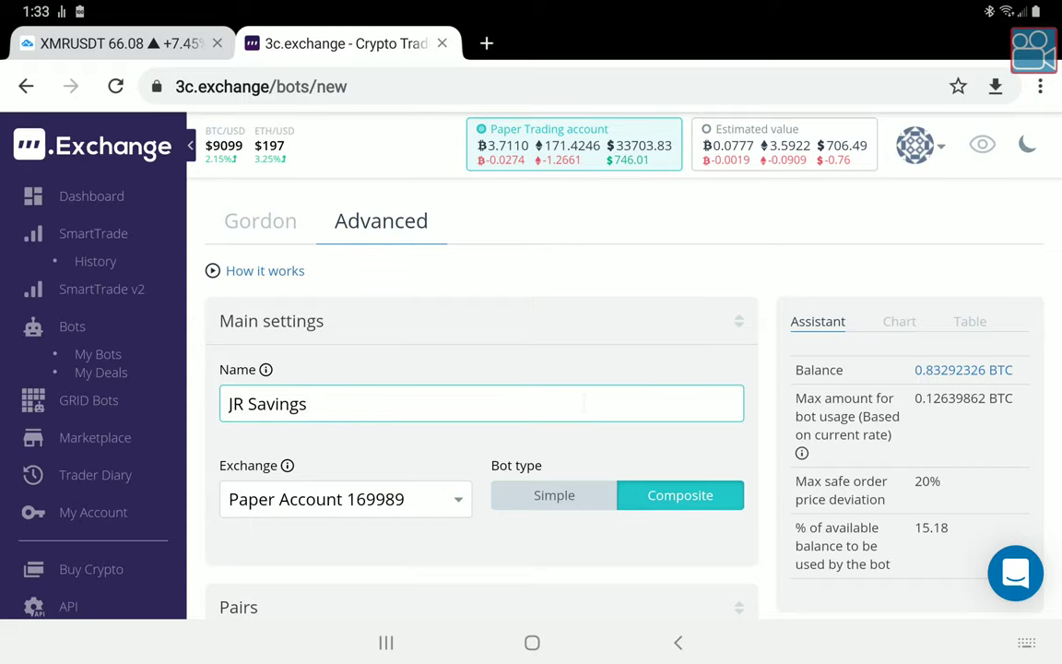
scroll(584, 403, "down", 3)
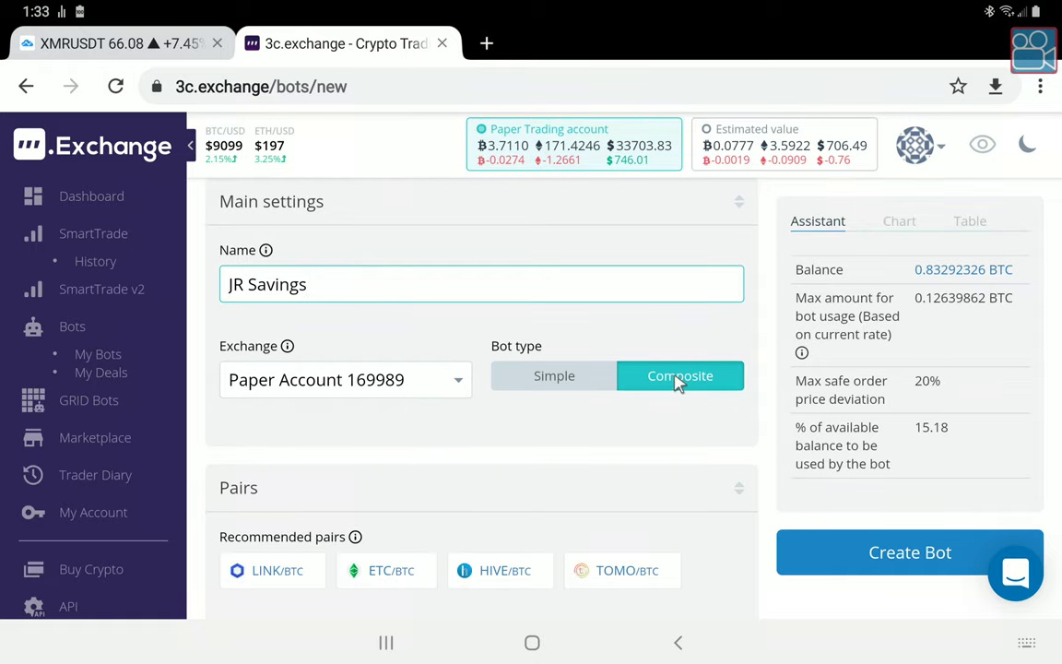
scroll(678, 383, "down", 4)
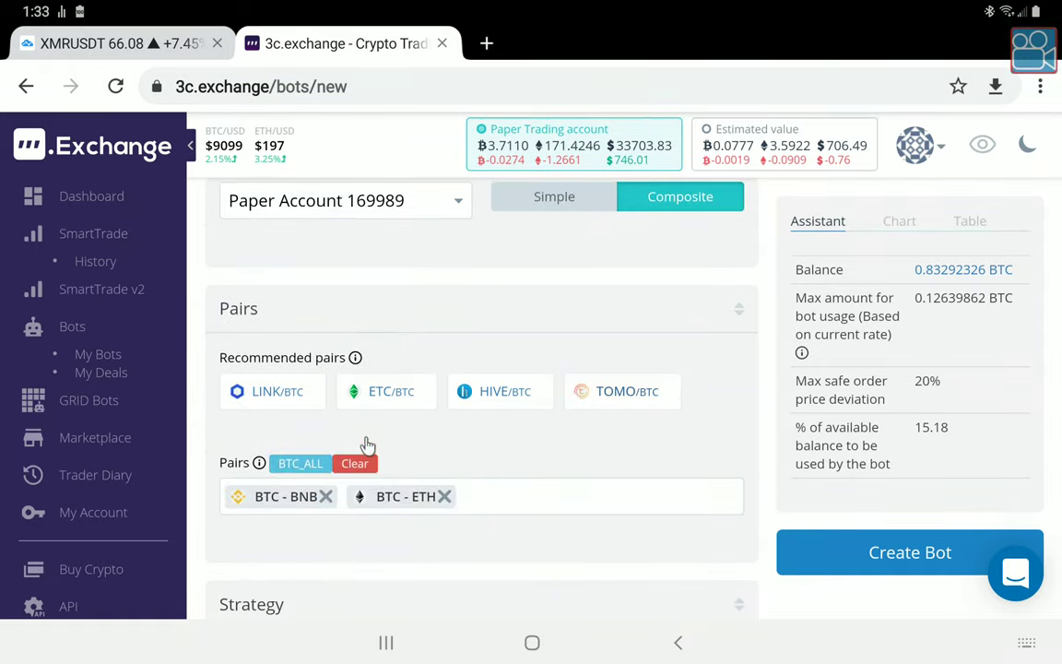
Step: Clear the preset BTC pairs and add every USDT pair via USDT_ALL, ADA through ZRX
left_click(352, 464)
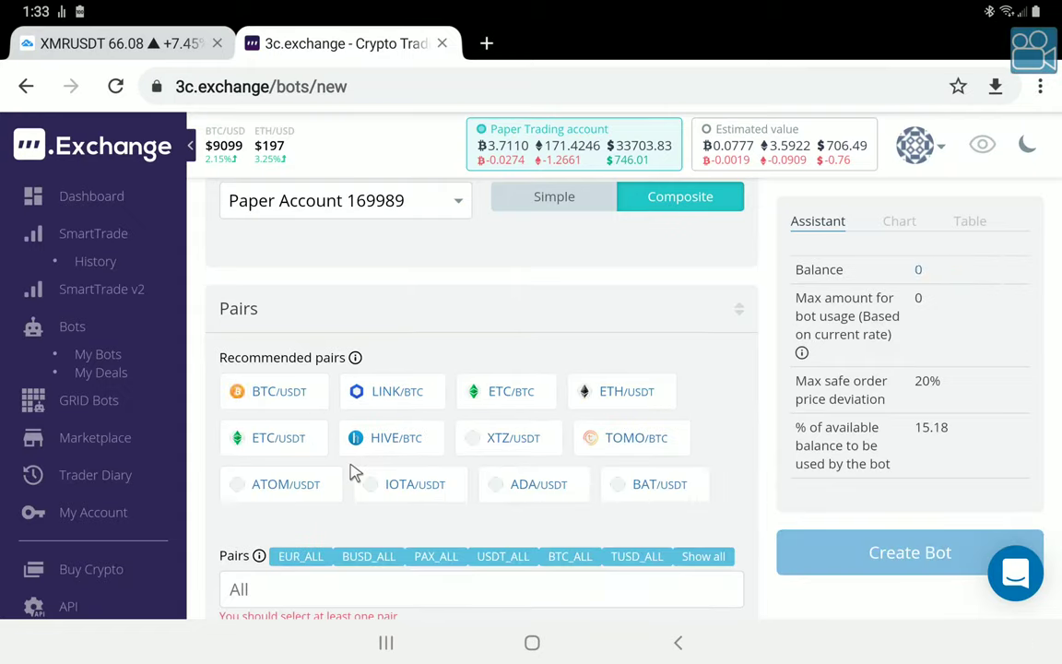
left_click(513, 558)
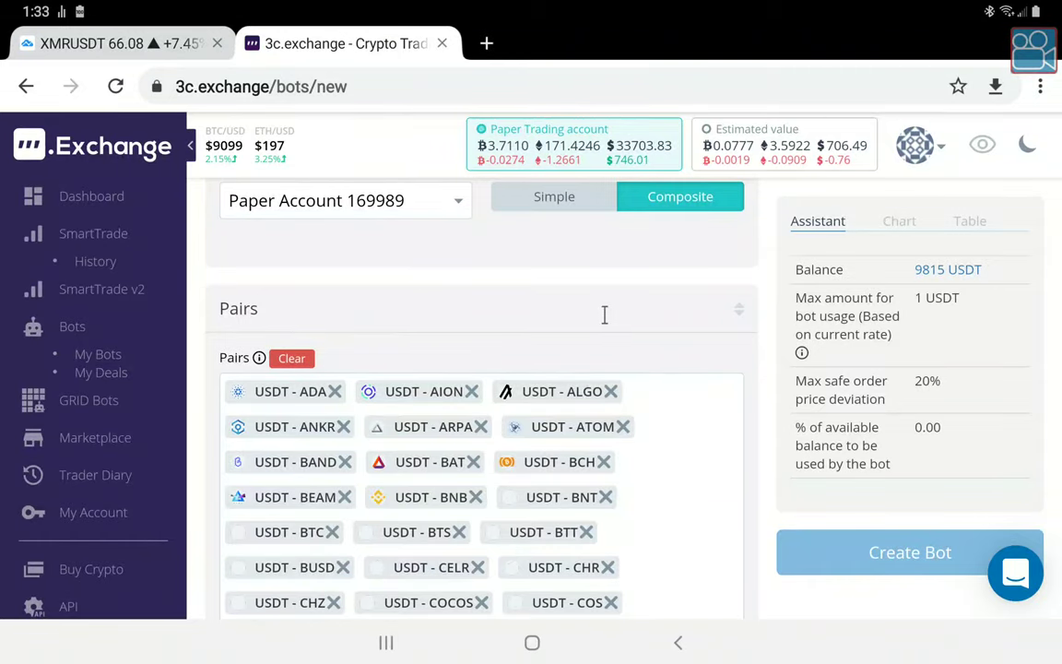
scroll(599, 313, "down", 3)
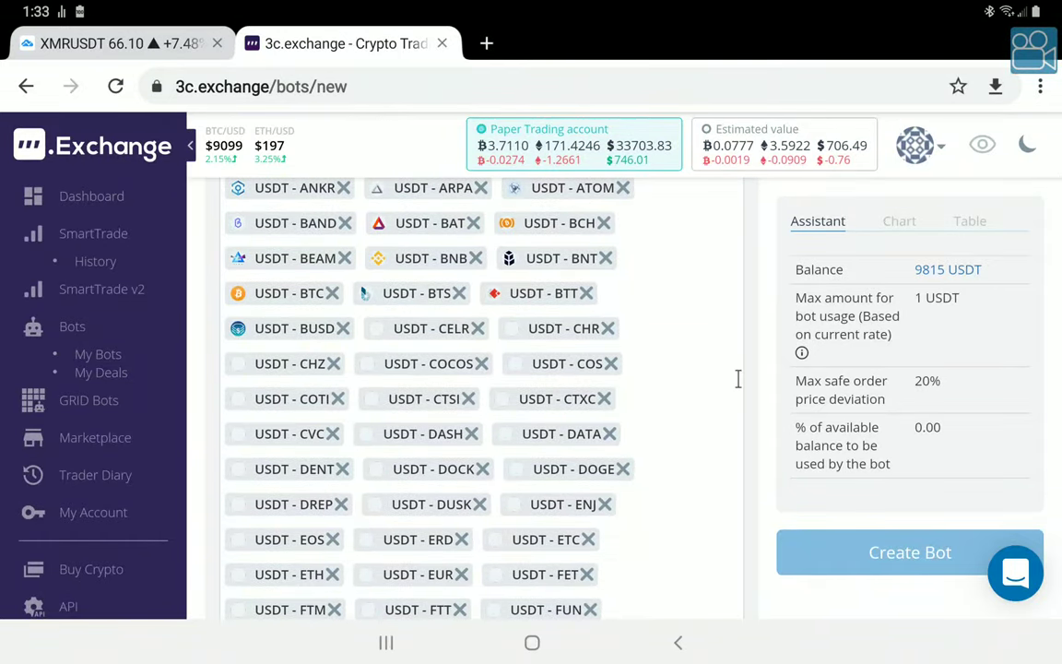
scroll(738, 378, "up", 1)
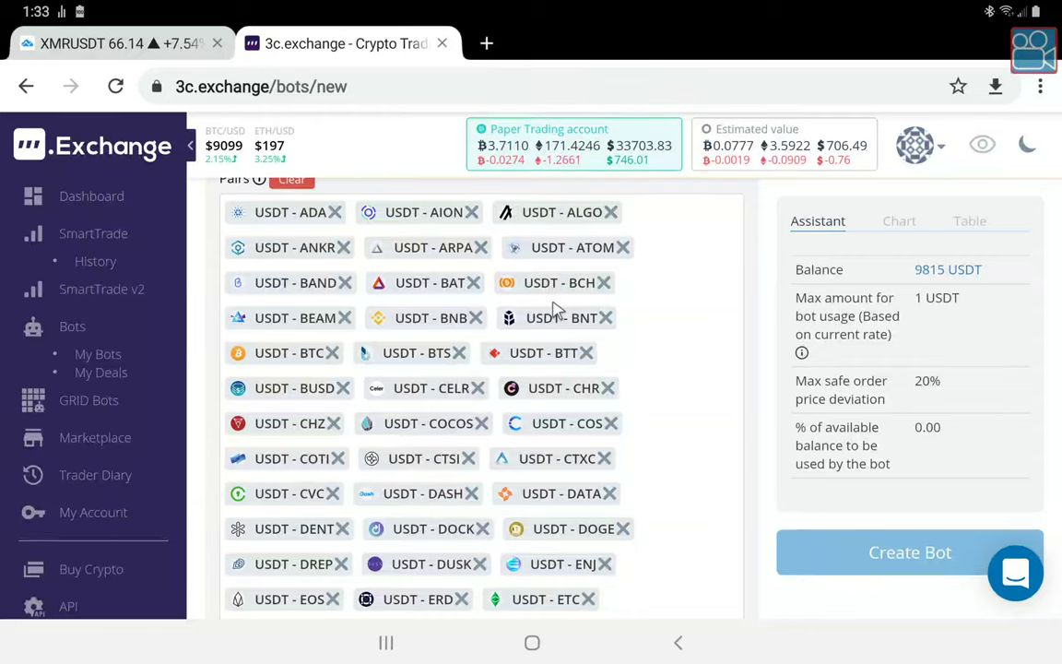
scroll(553, 312, "down", 3)
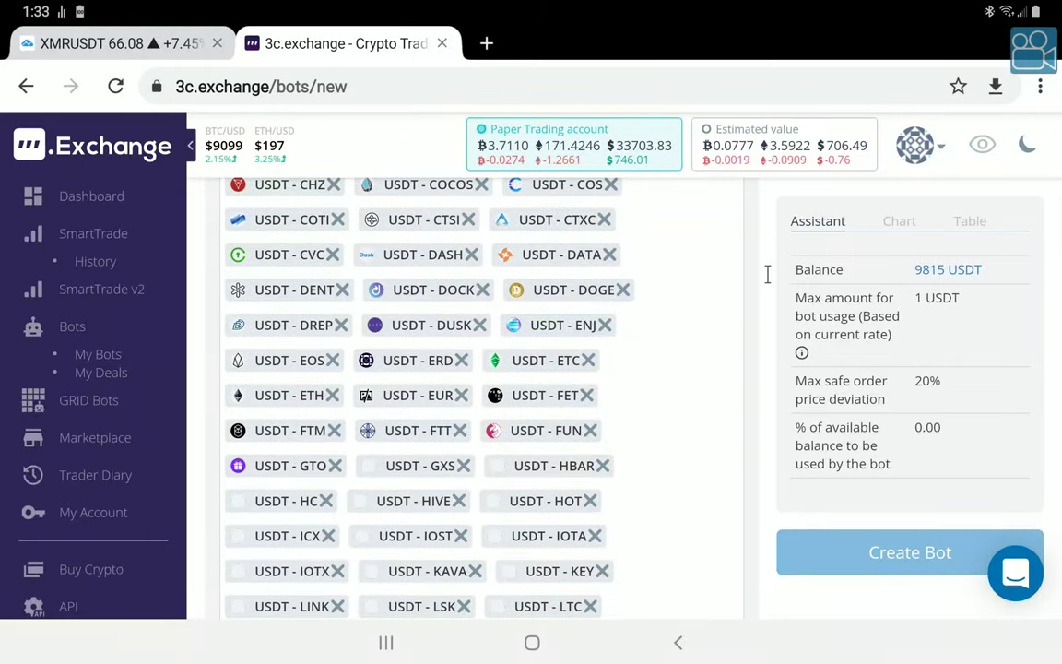
scroll(738, 273, "down", 1)
scroll(738, 273, "down", 8)
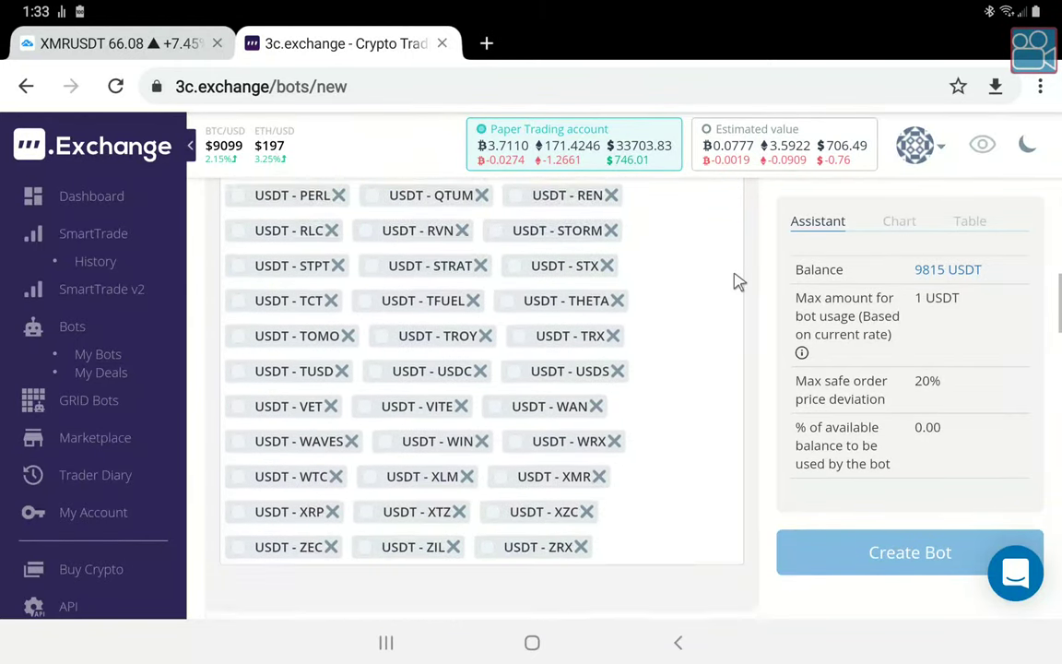
scroll(738, 281, "down", 3)
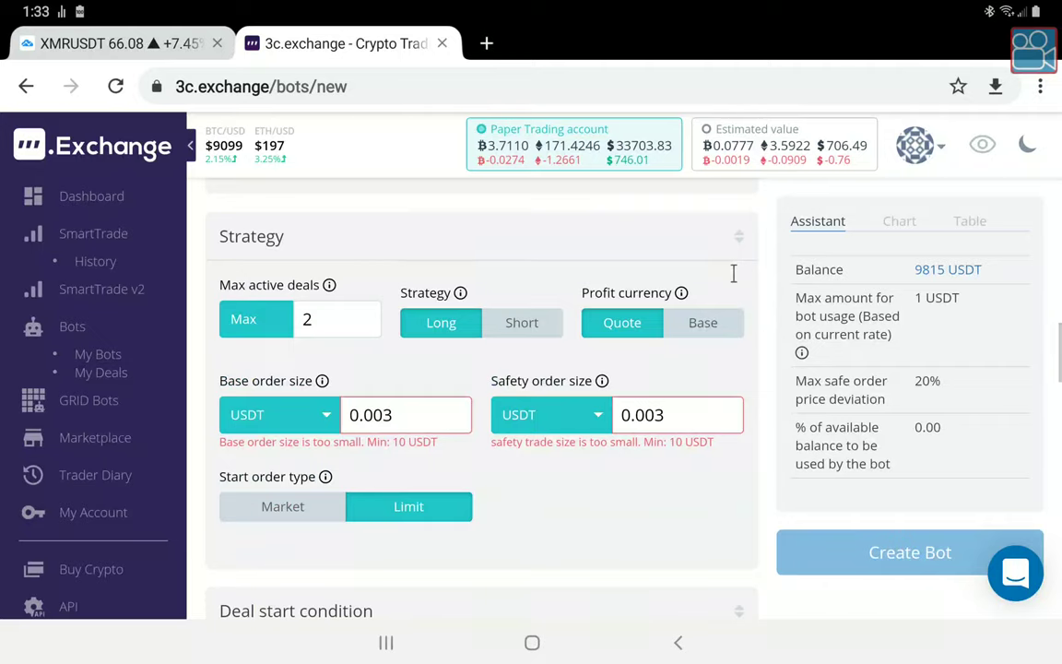
Step: Change Max active deals from 2 to 1
left_click(353, 323)
key("BackSpace")
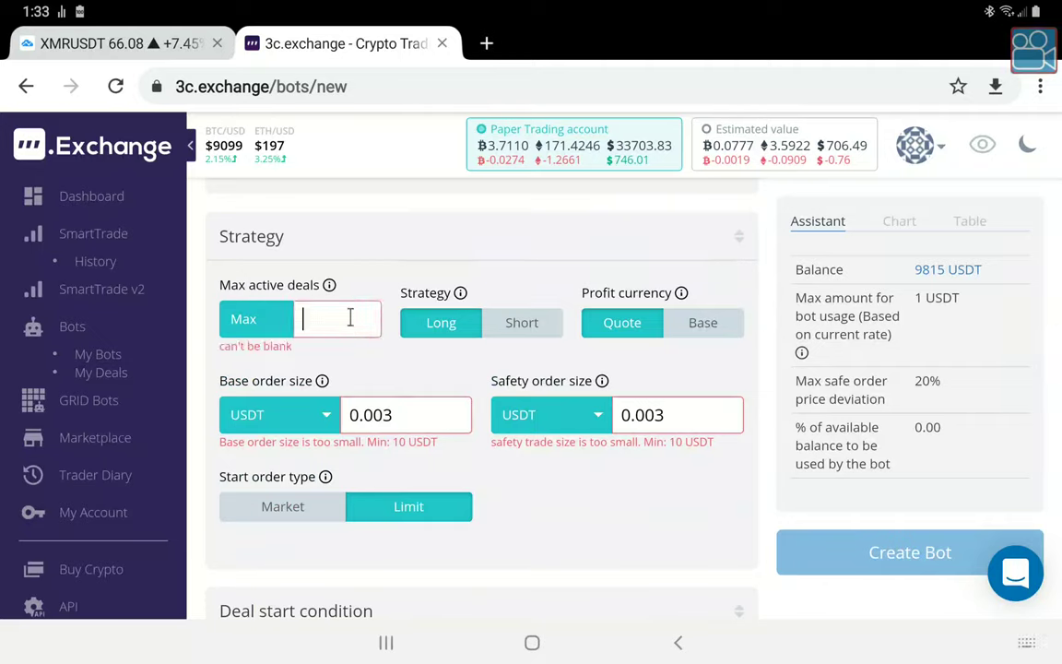
type("1")
Step: Set base and safety order sizes to 11 USDT with a Market start order type
left_click(441, 417)
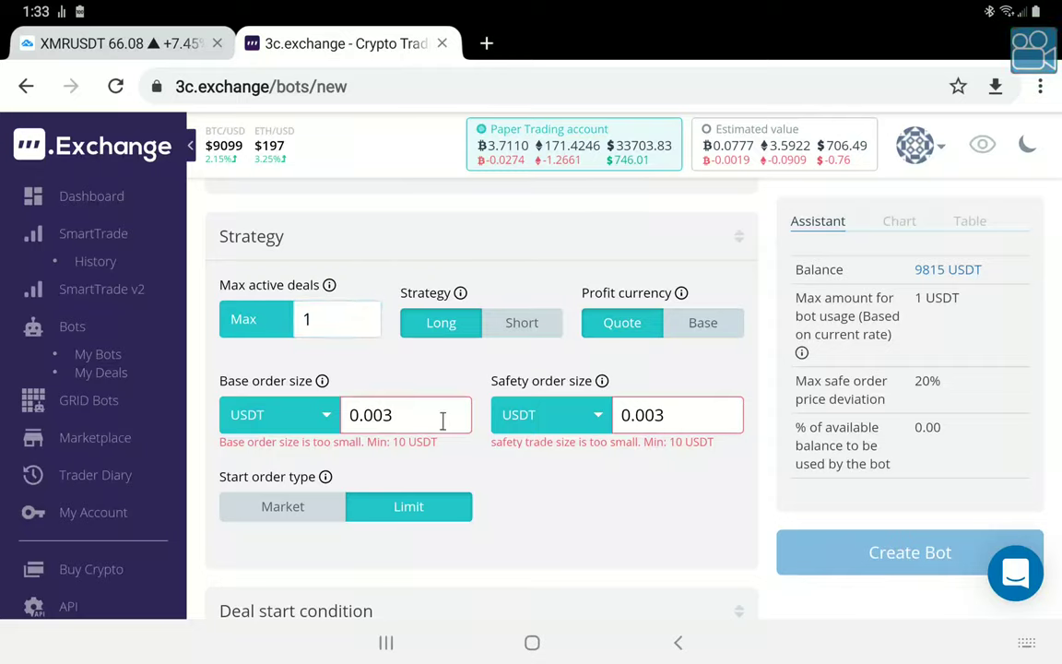
double_click(443, 420)
type("11")
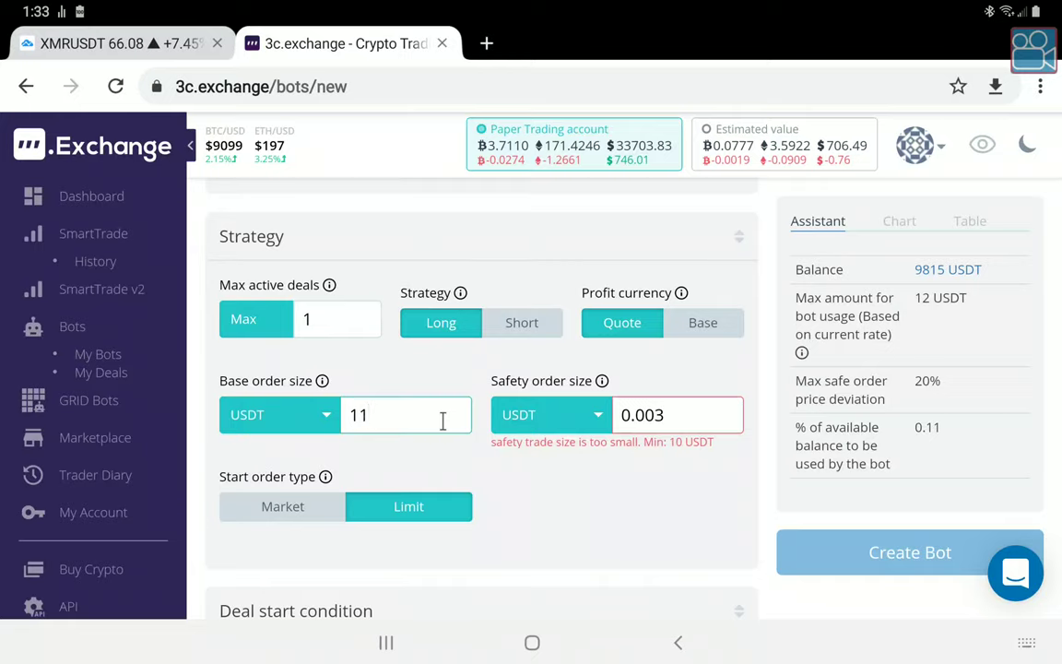
key("Tab")
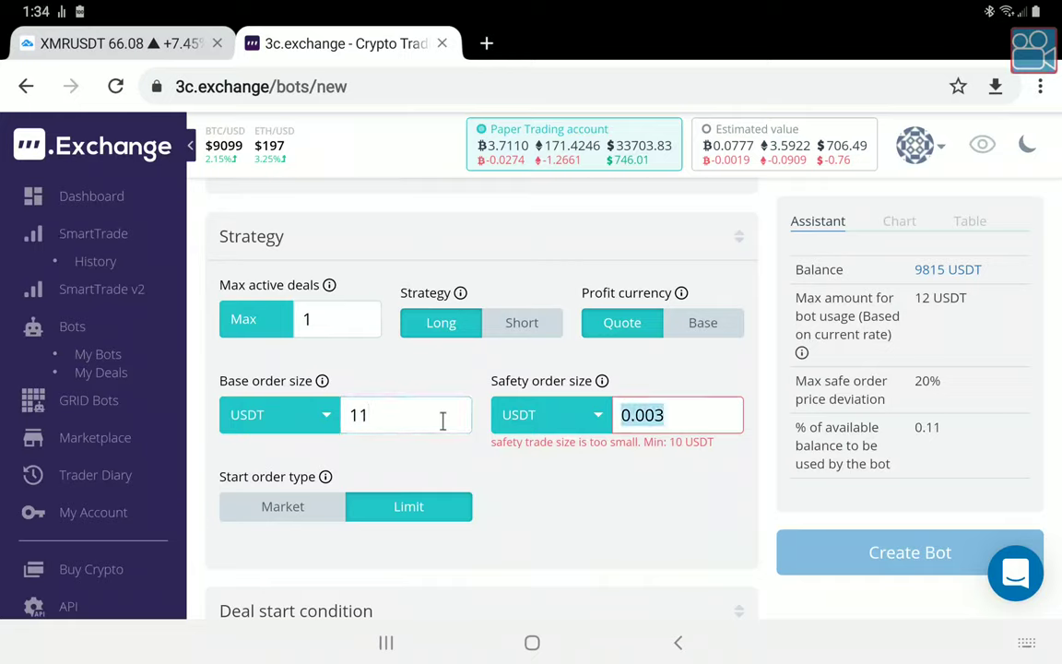
type("11")
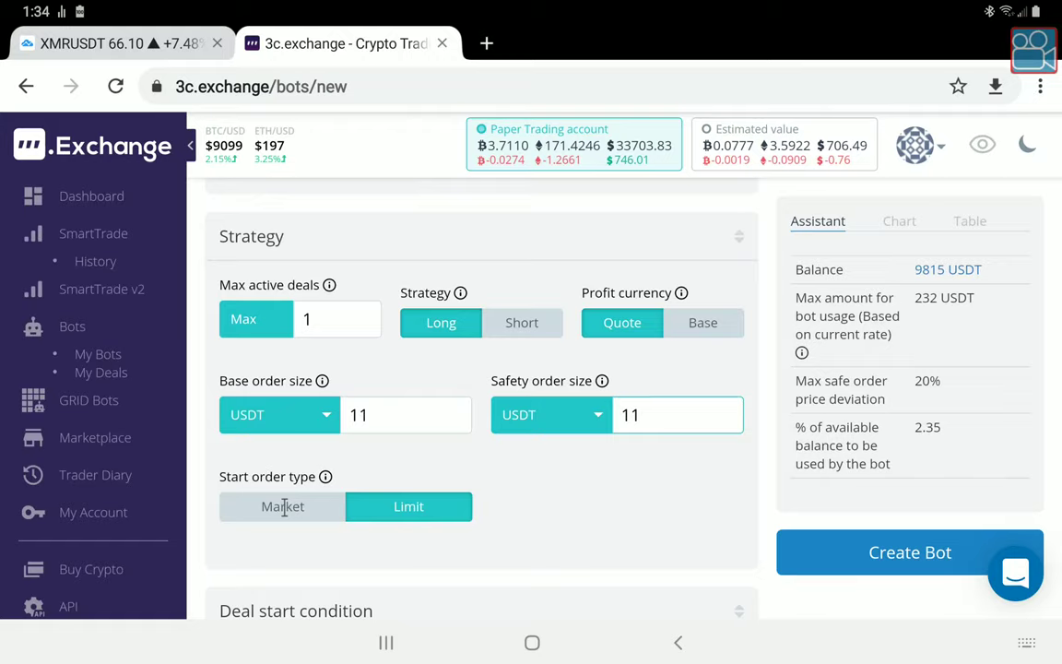
left_click(284, 508)
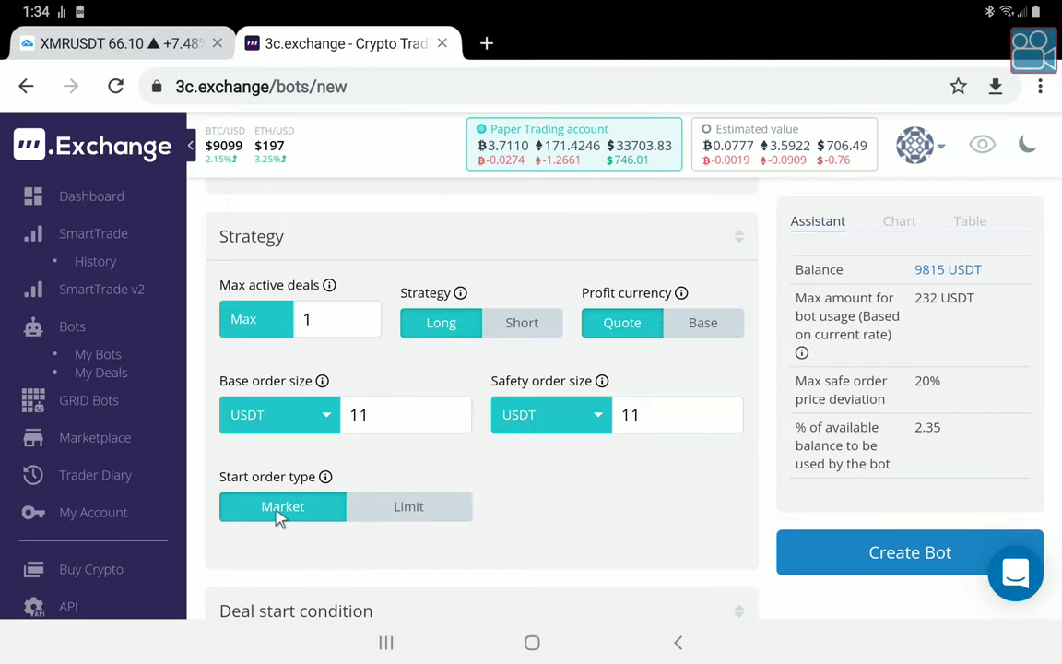
scroll(281, 518, "down", 5)
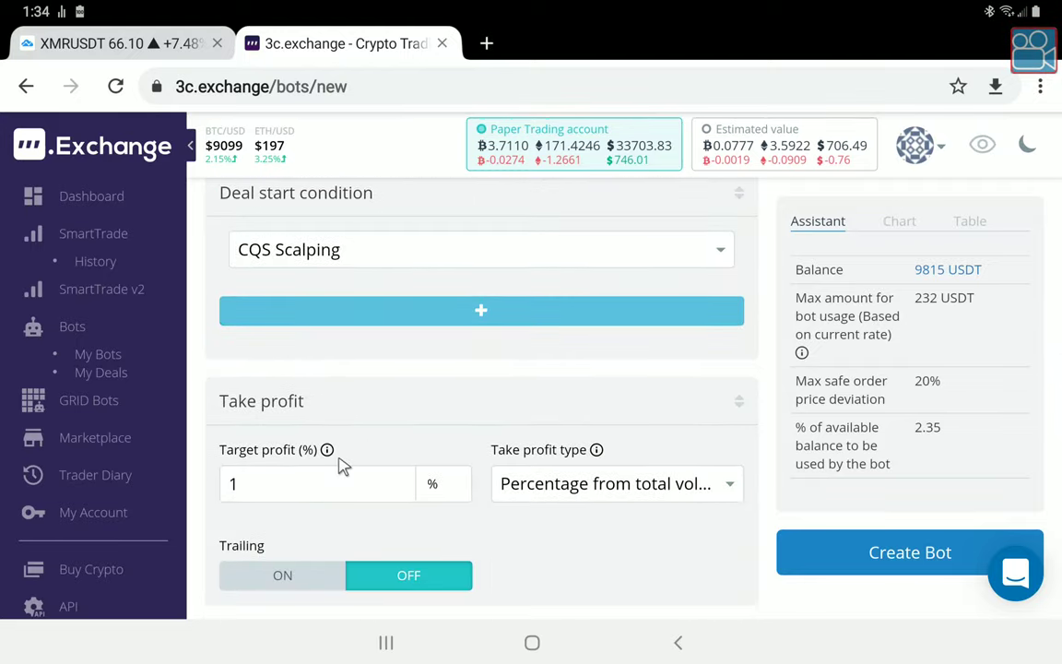
Step: Choose Trading View custom signal as the deal start condition
left_click(339, 252)
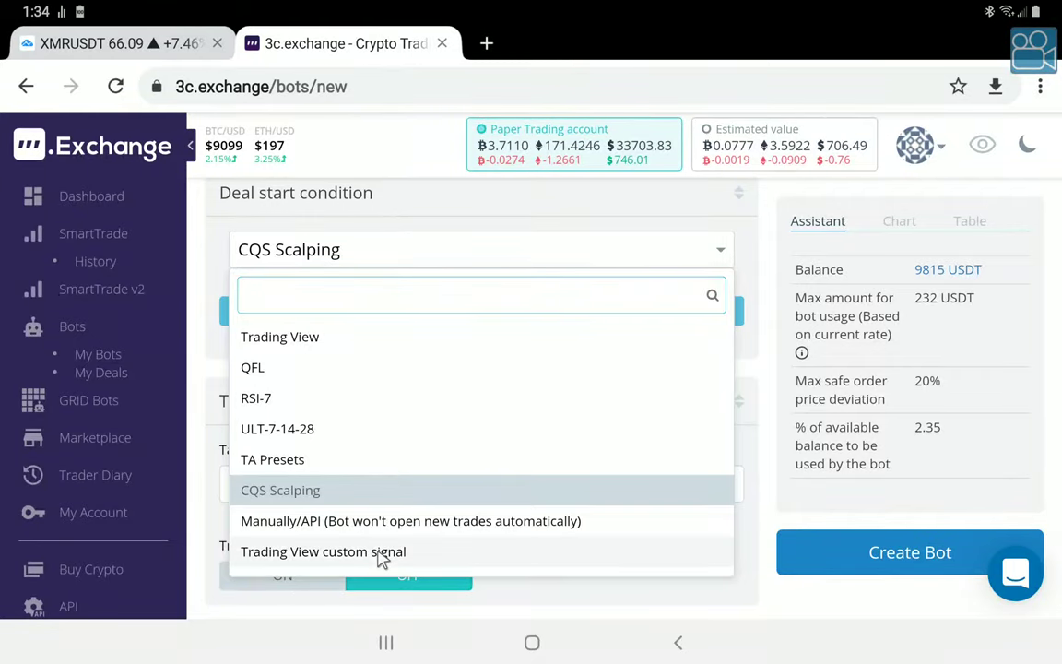
left_click(380, 556)
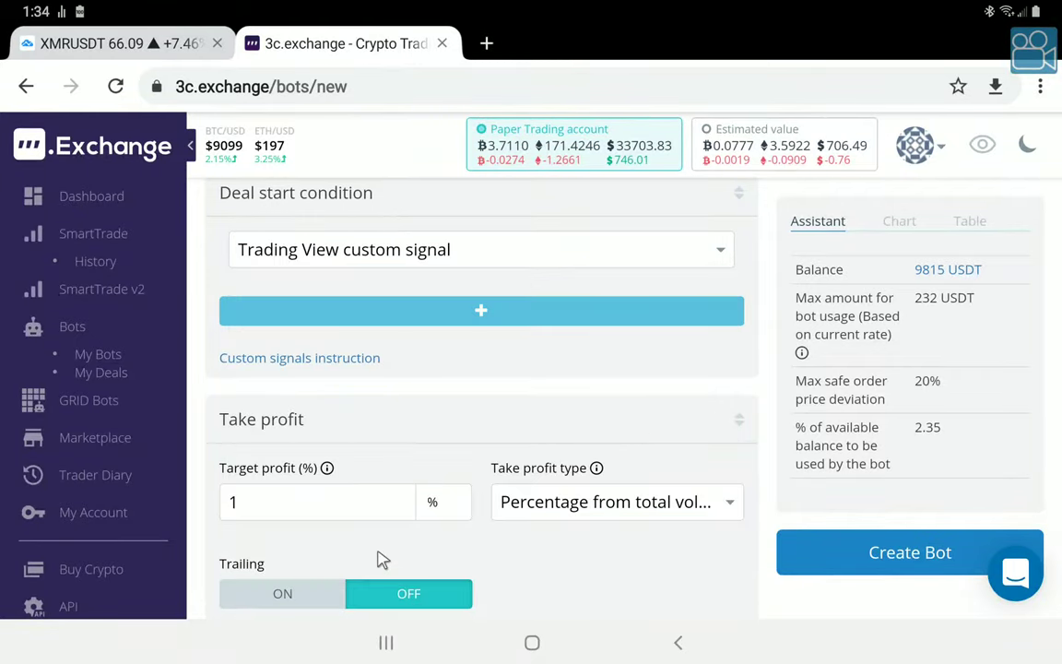
left_click(88, 46)
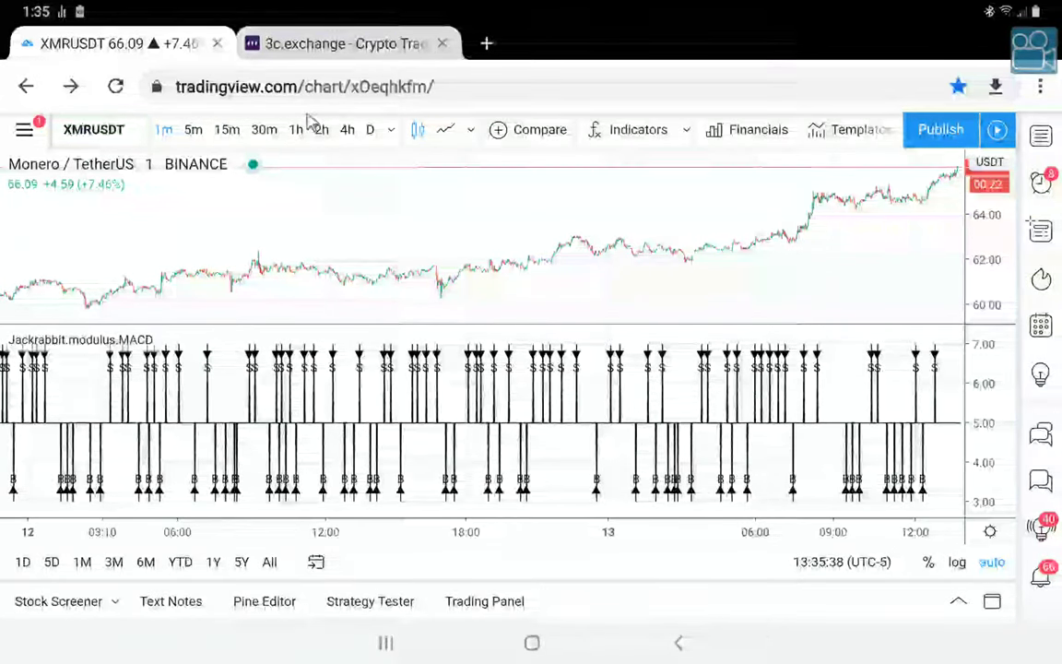
left_click(327, 42)
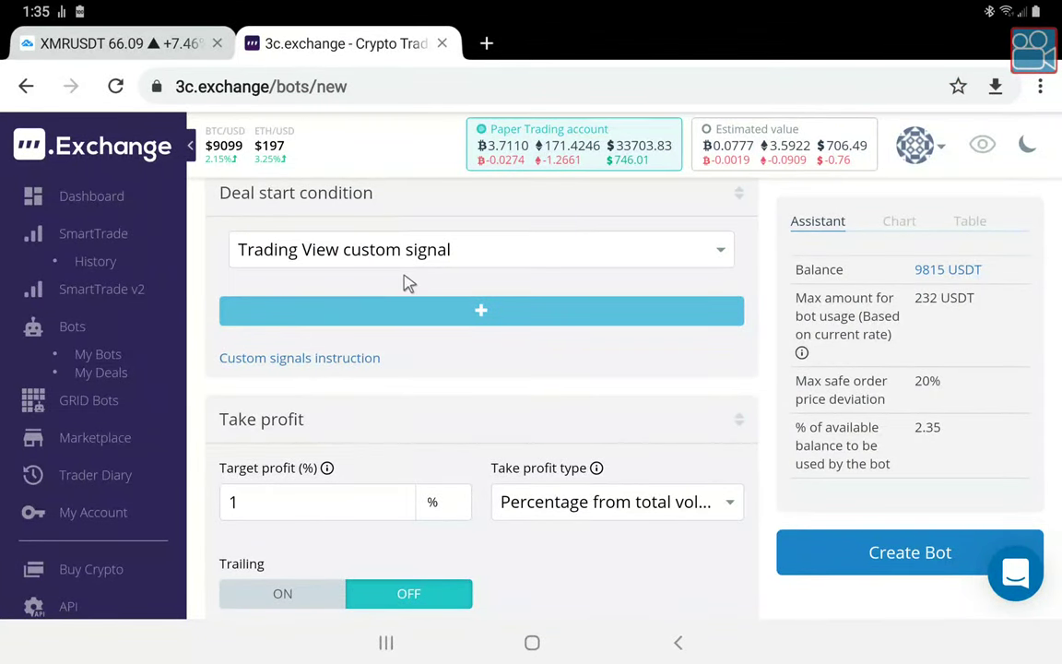
Step: Change target profit from 1 to 0.7%, turn Trailing on, and raise deviation from 0.2 to 0.3%
scroll(457, 382, "down", 2)
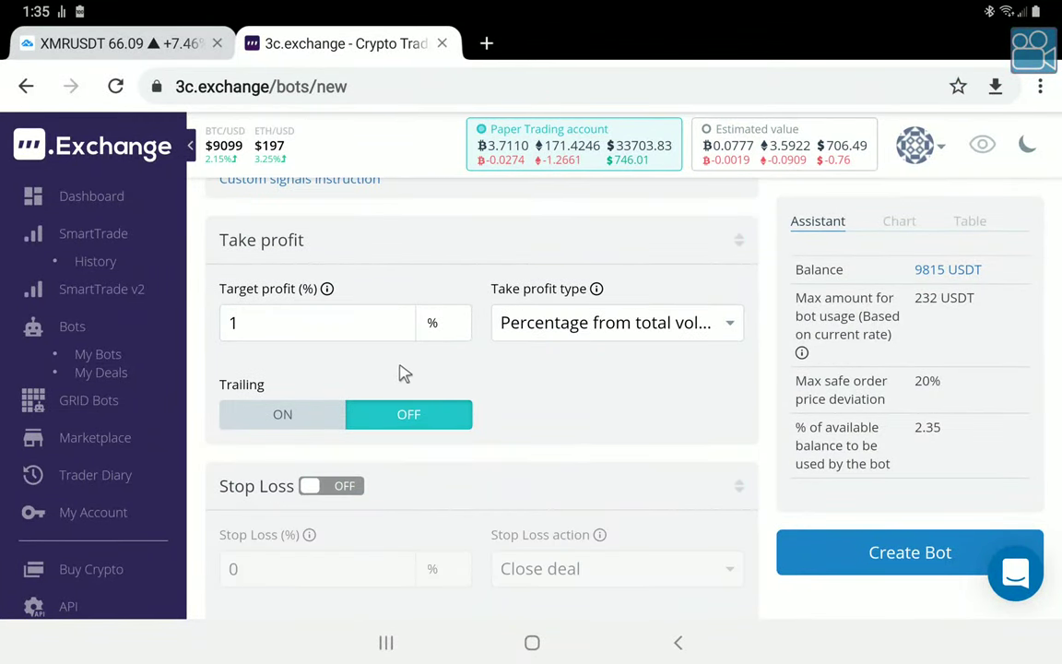
left_click(391, 333)
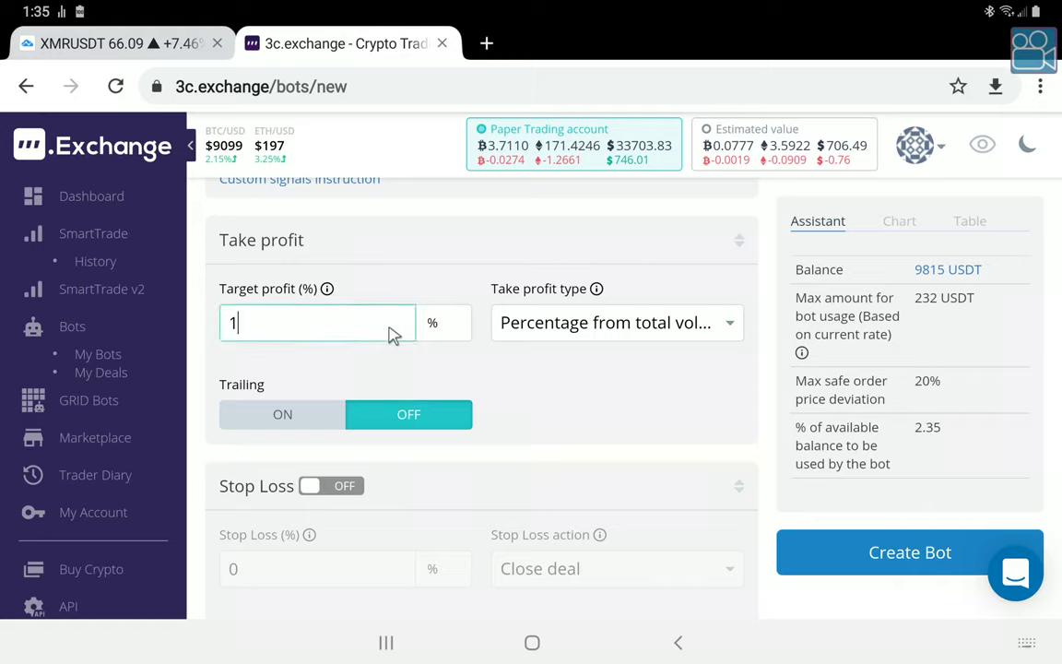
key("BackSpace")
type("0.")
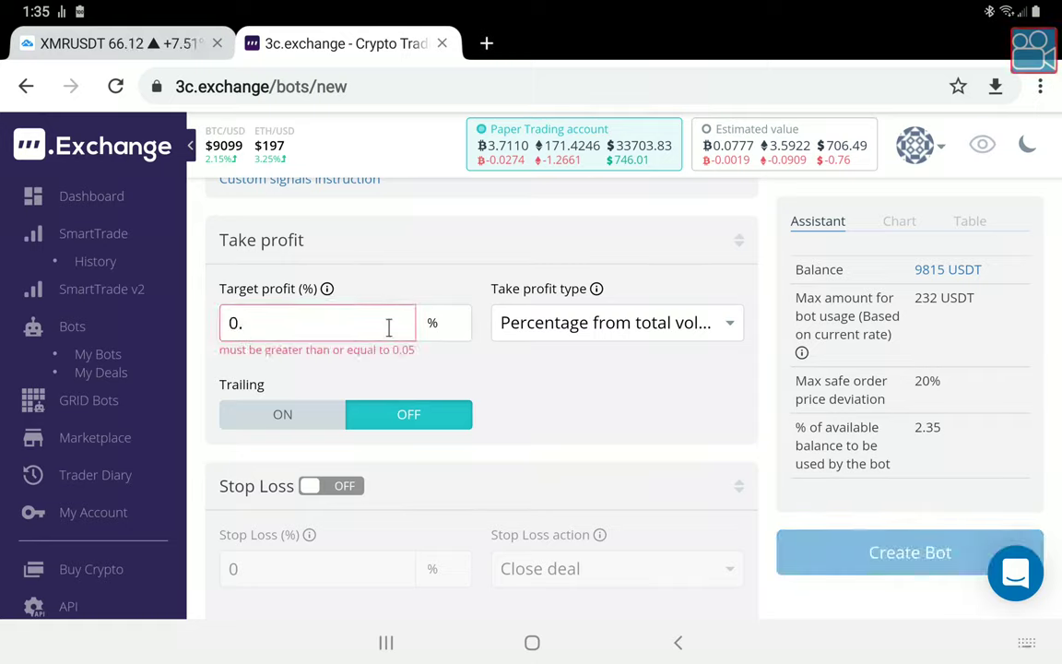
type("7")
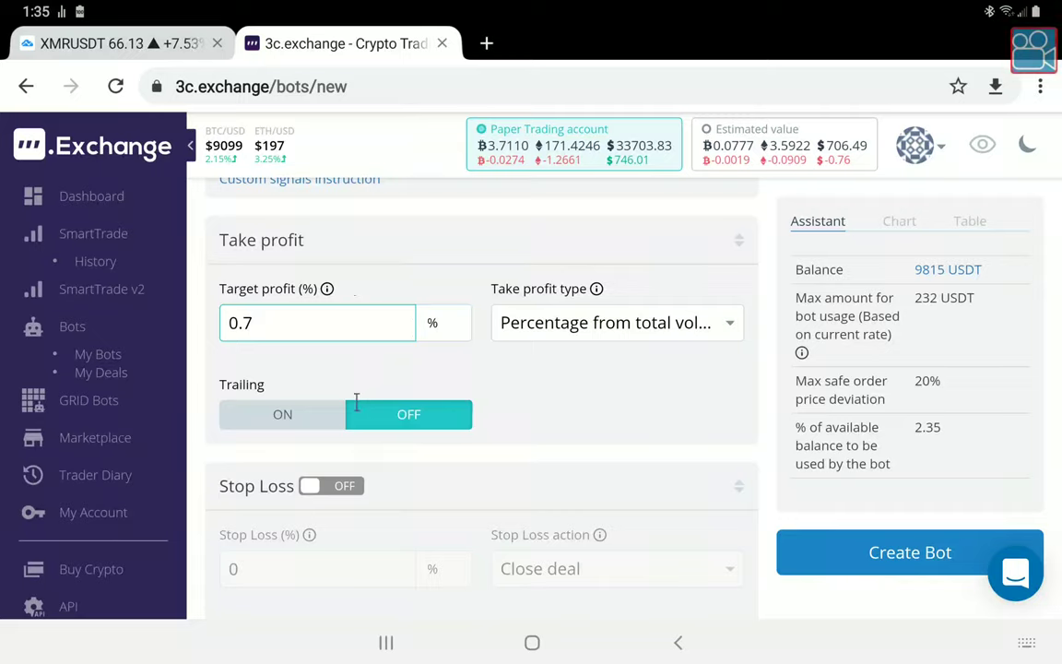
left_click(287, 424)
left_click(542, 419)
key("BackSpace")
type("3")
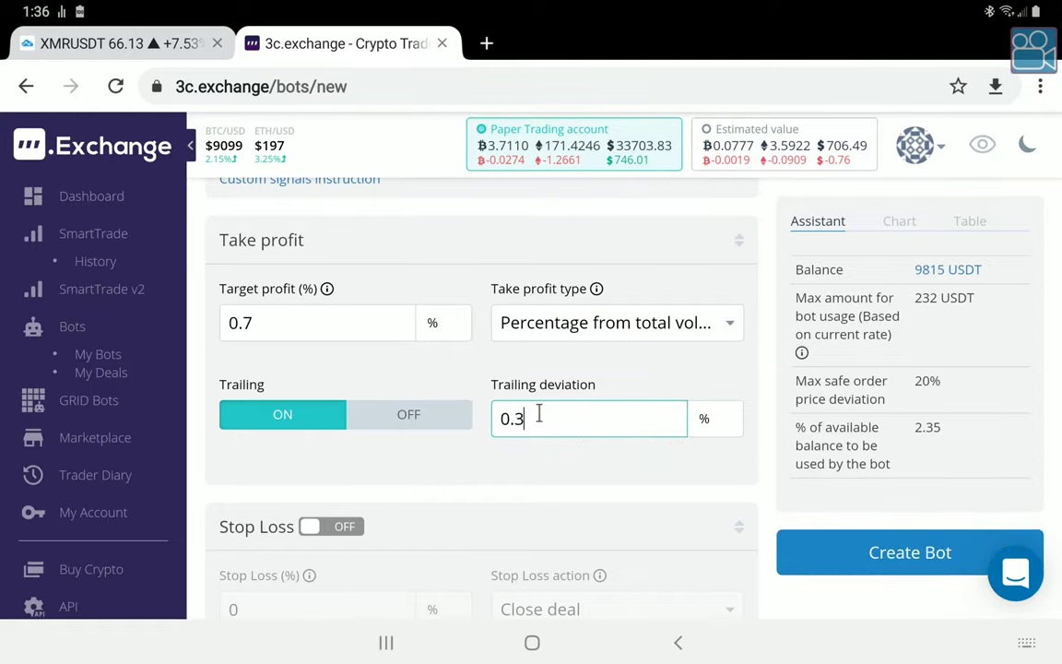
scroll(585, 419, "down", 5)
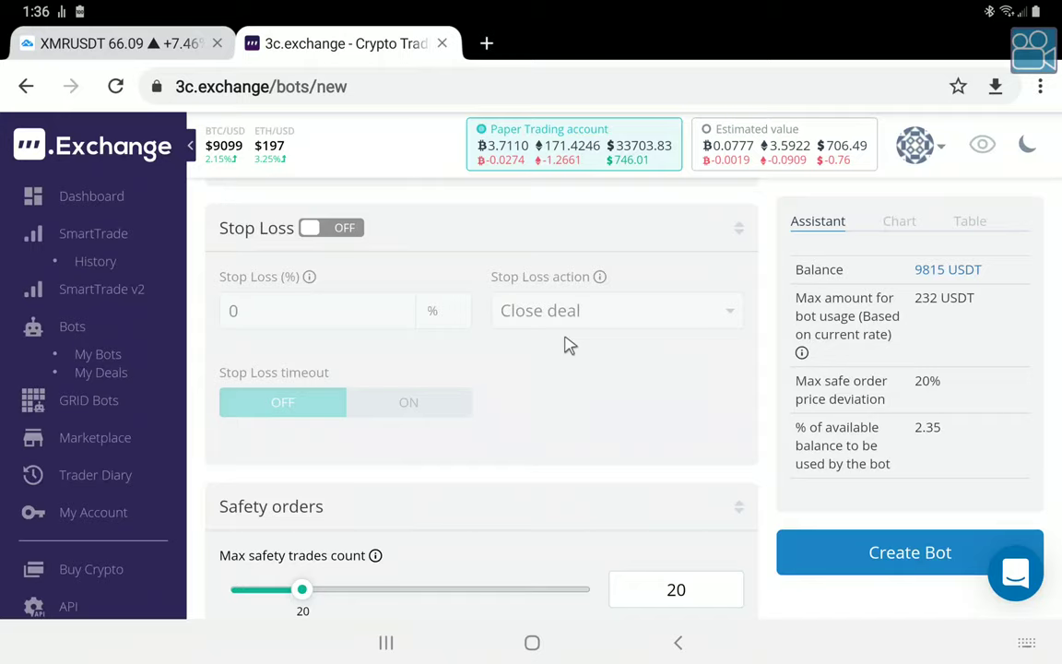
Step: Push the Max safety trades count slider to 100, giving 1111 USDT max bot usage
scroll(567, 344, "down", 5)
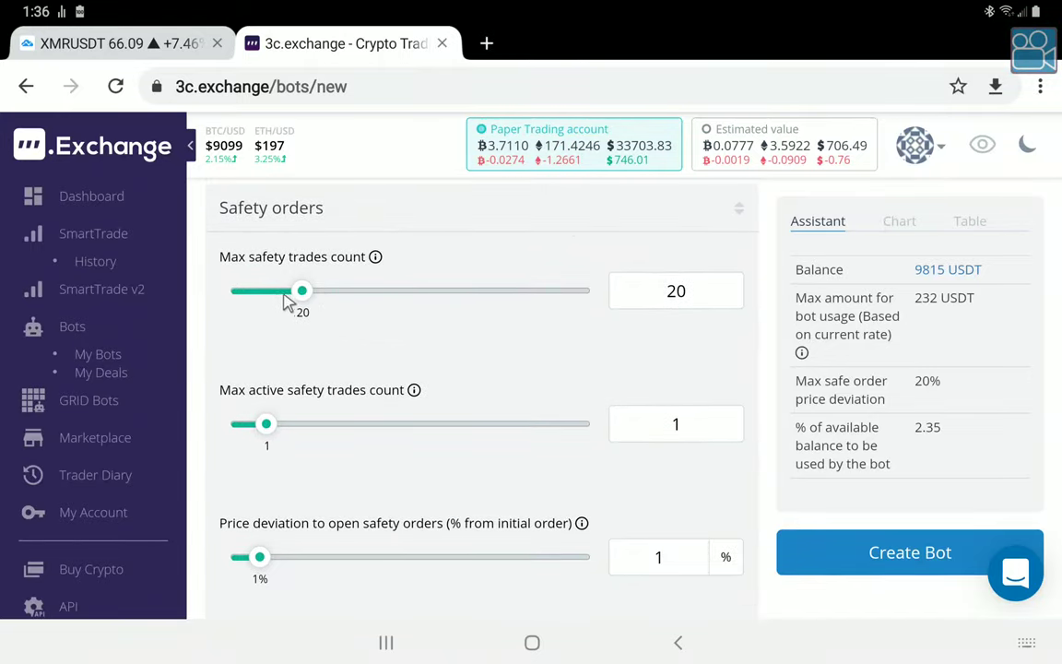
left_click(591, 288)
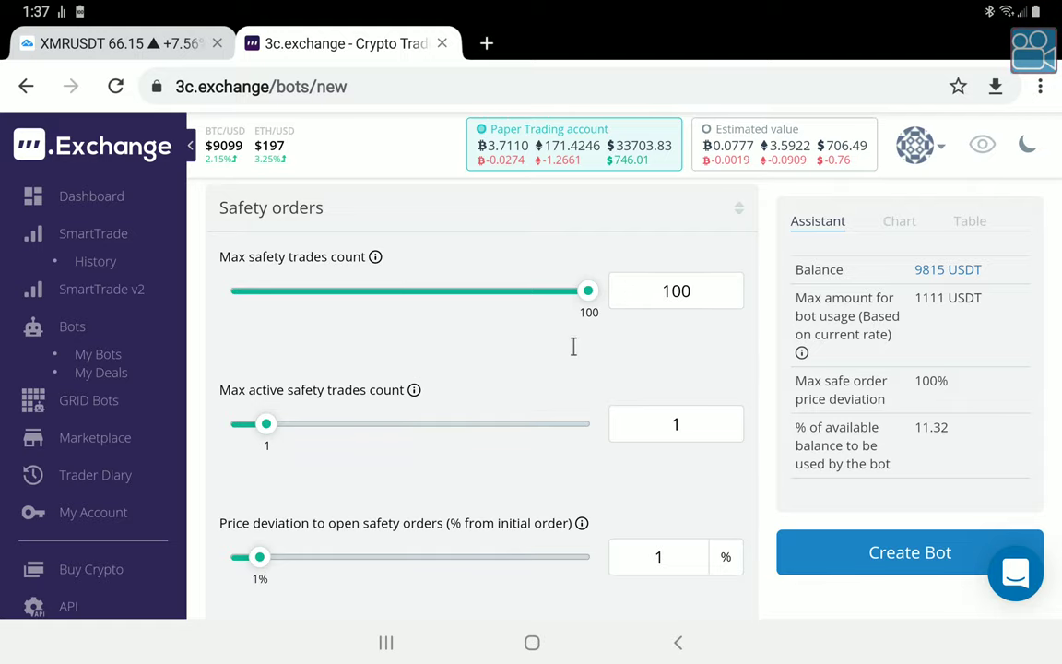
scroll(573, 346, "down", 2)
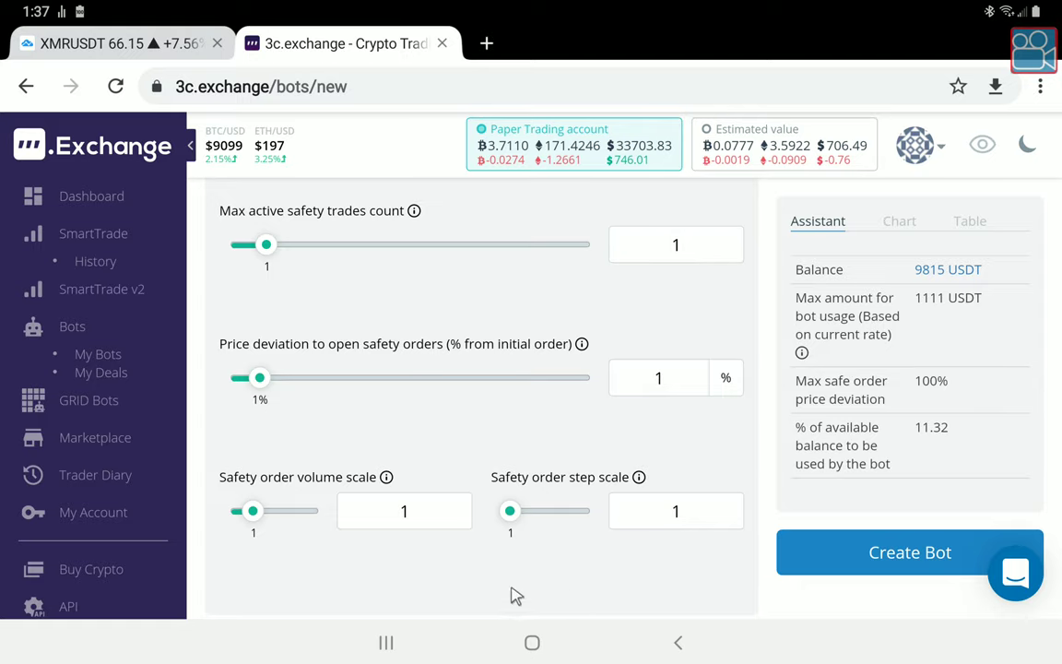
Step: In Advanced settings, change Simultaneous deals per same pair to 100
scroll(426, 555, "down", 5)
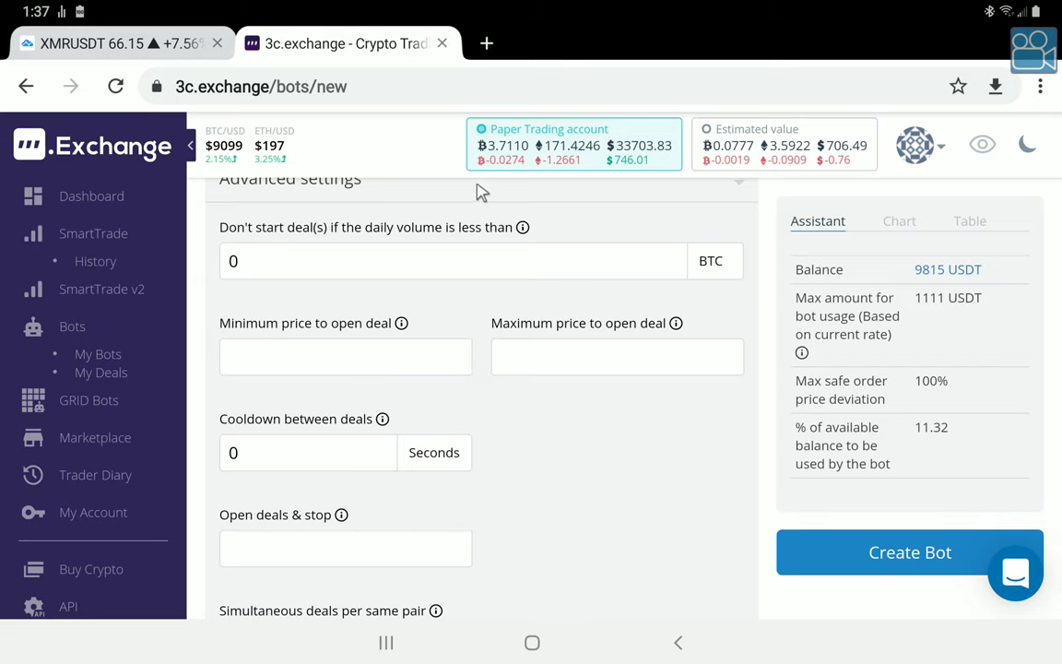
scroll(502, 405, "down", 2)
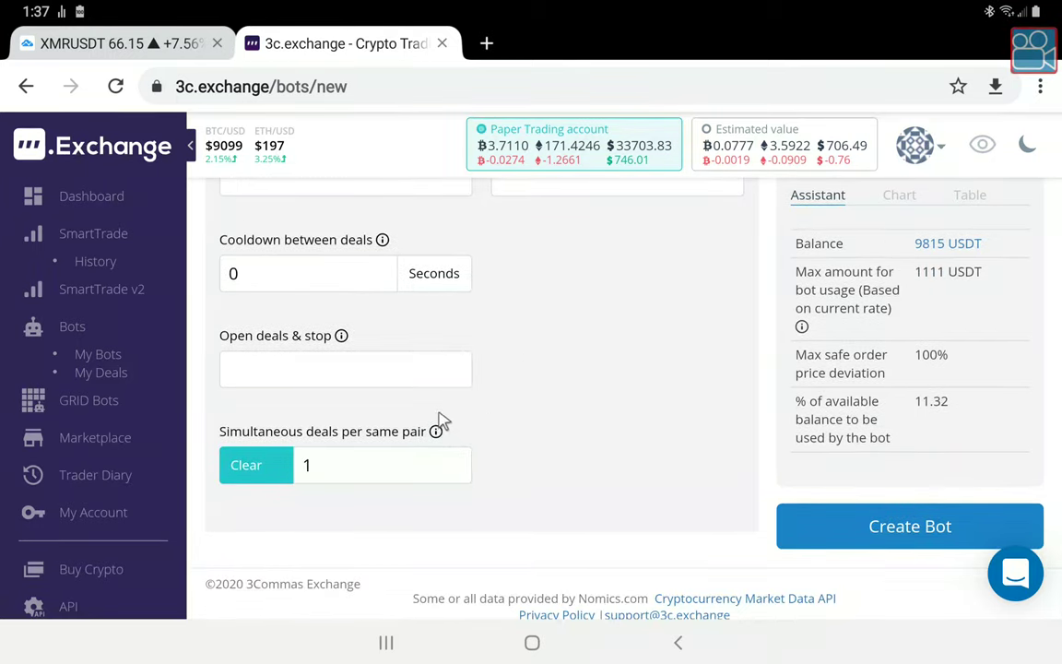
left_click(411, 469)
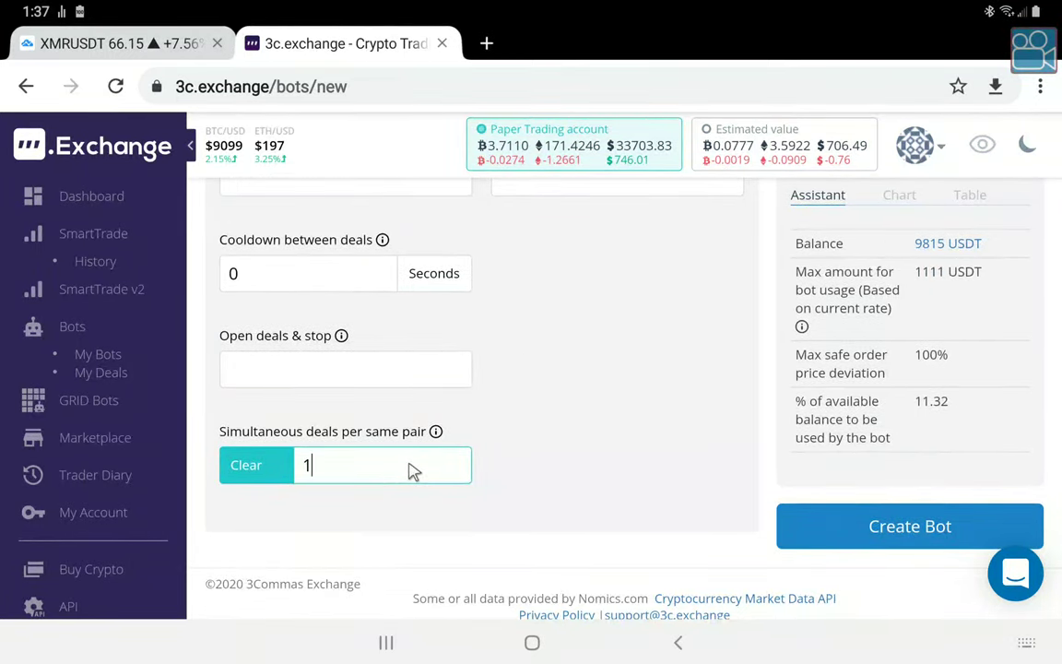
type("00")
scroll(409, 463, "up", 6)
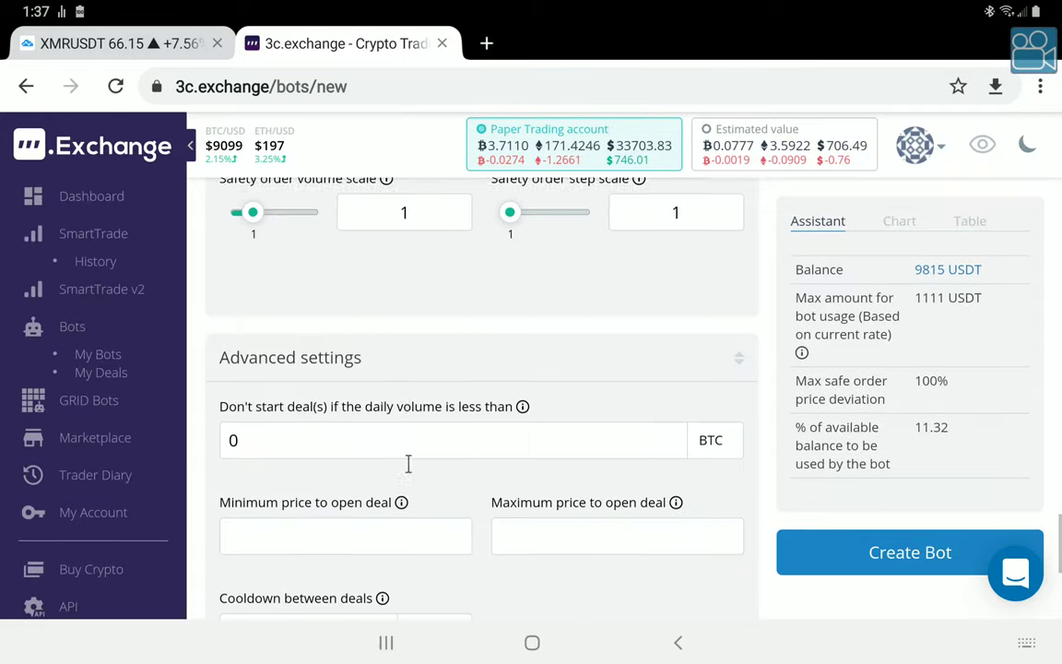
scroll(411, 465, "up", 2)
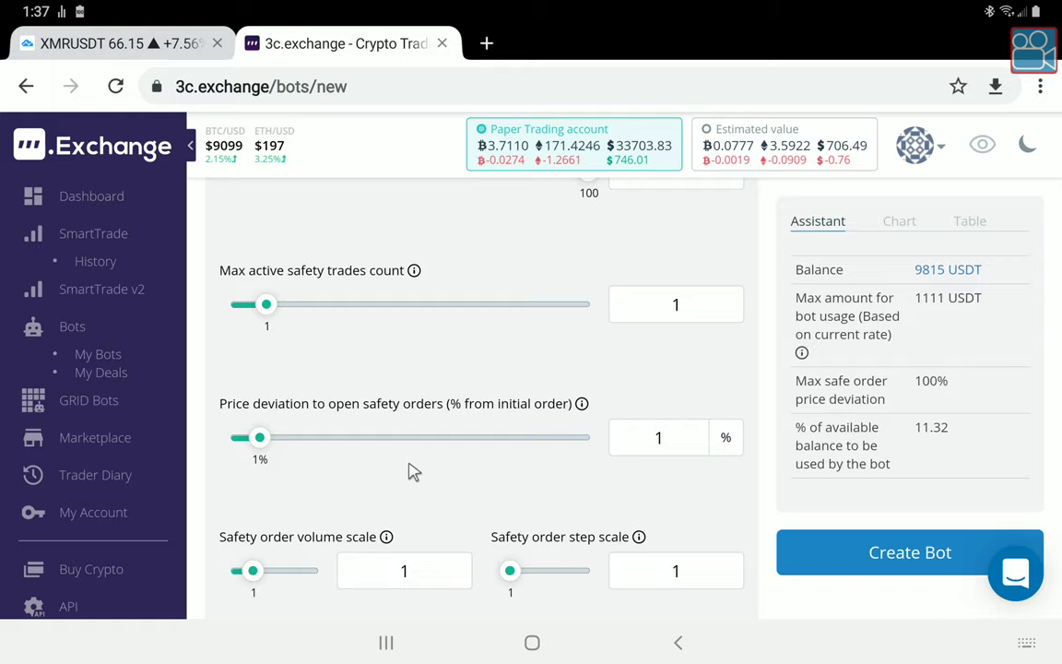
scroll(412, 470, "up", 6)
scroll(411, 471, "up", 3)
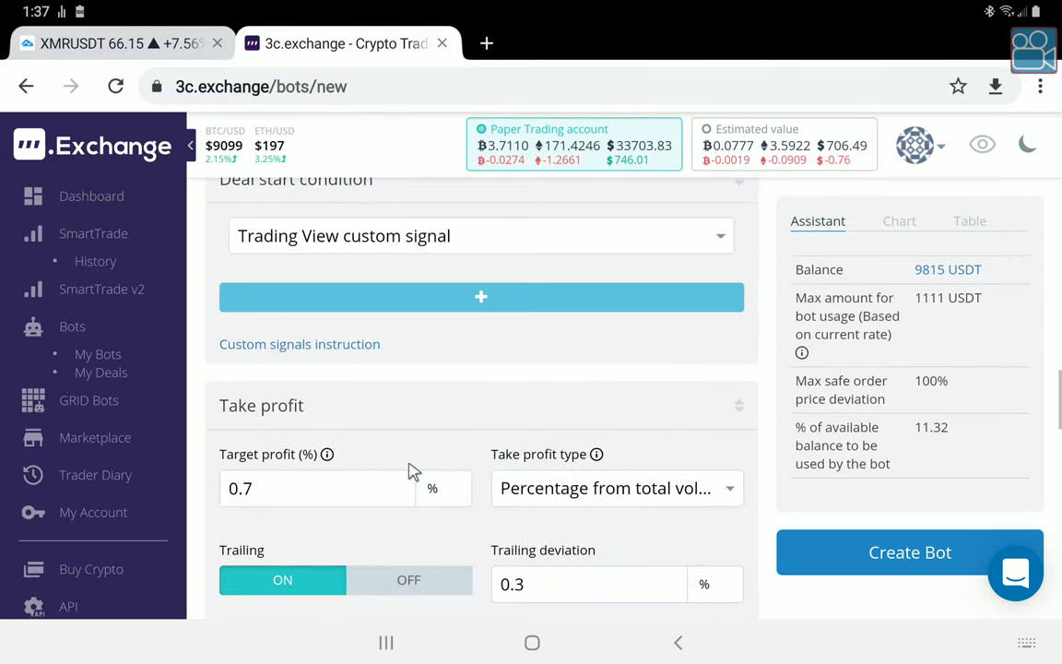
scroll(410, 471, "up", 4)
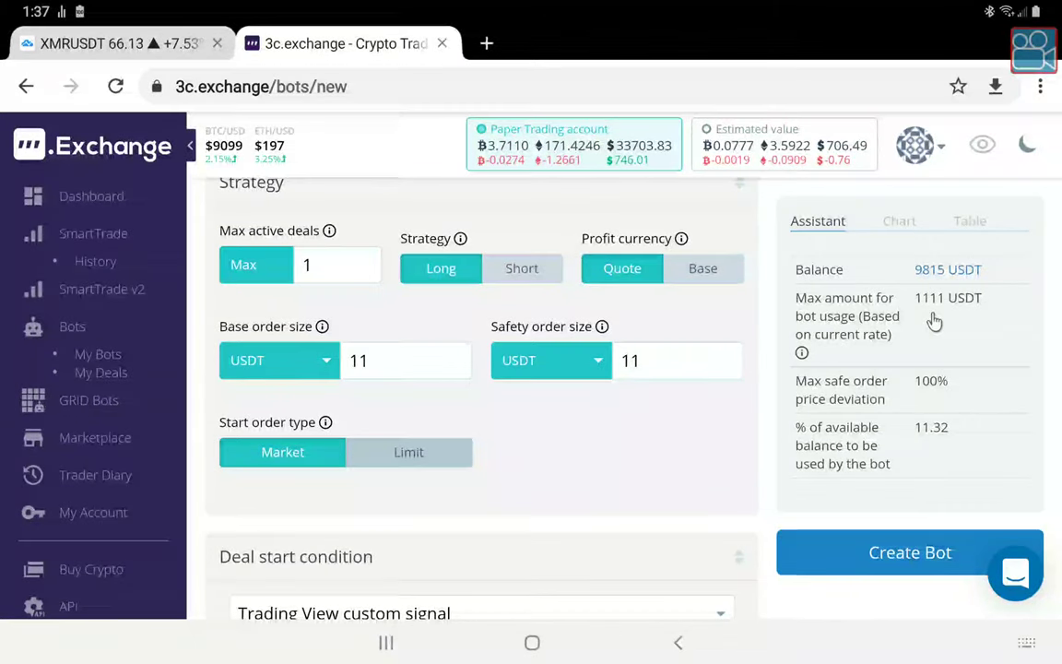
scroll(933, 320, "up", 5)
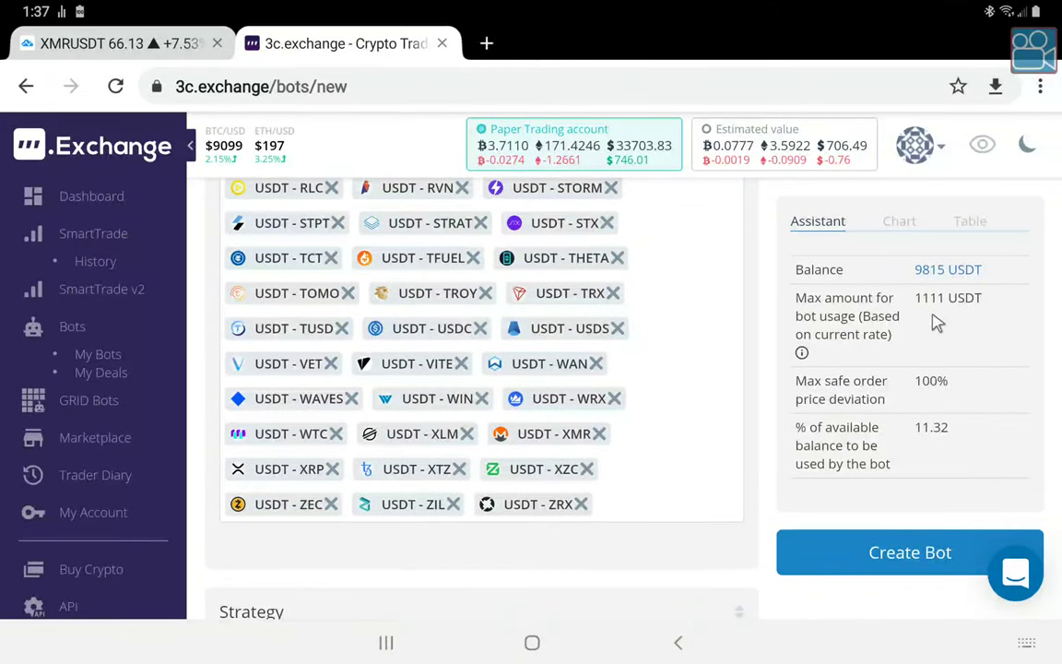
scroll(936, 320, "up", 3)
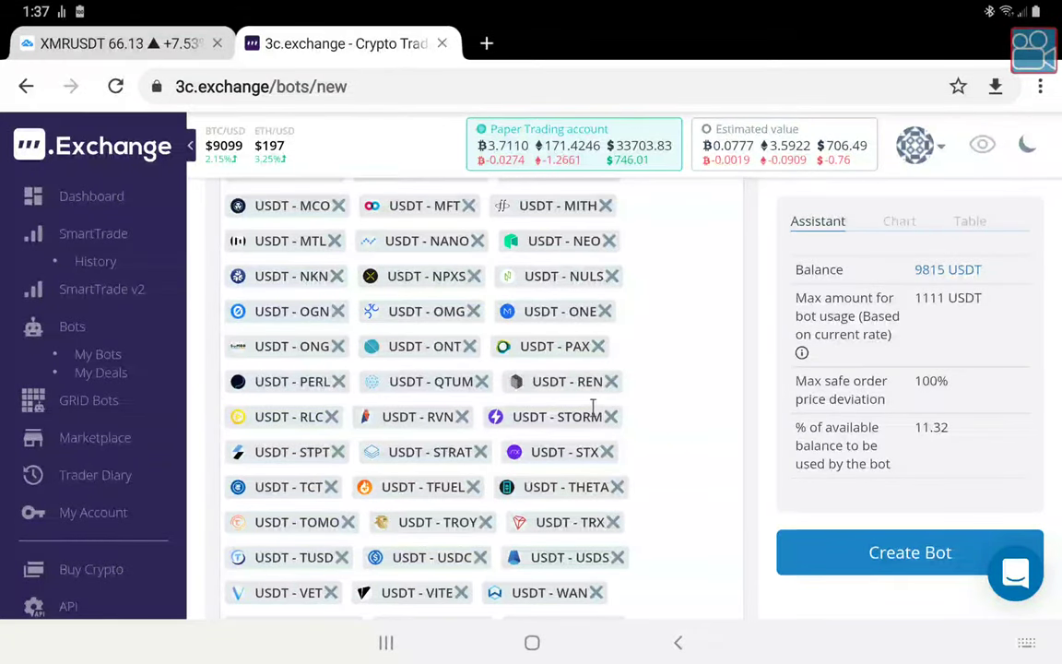
scroll(593, 406, "up", 4)
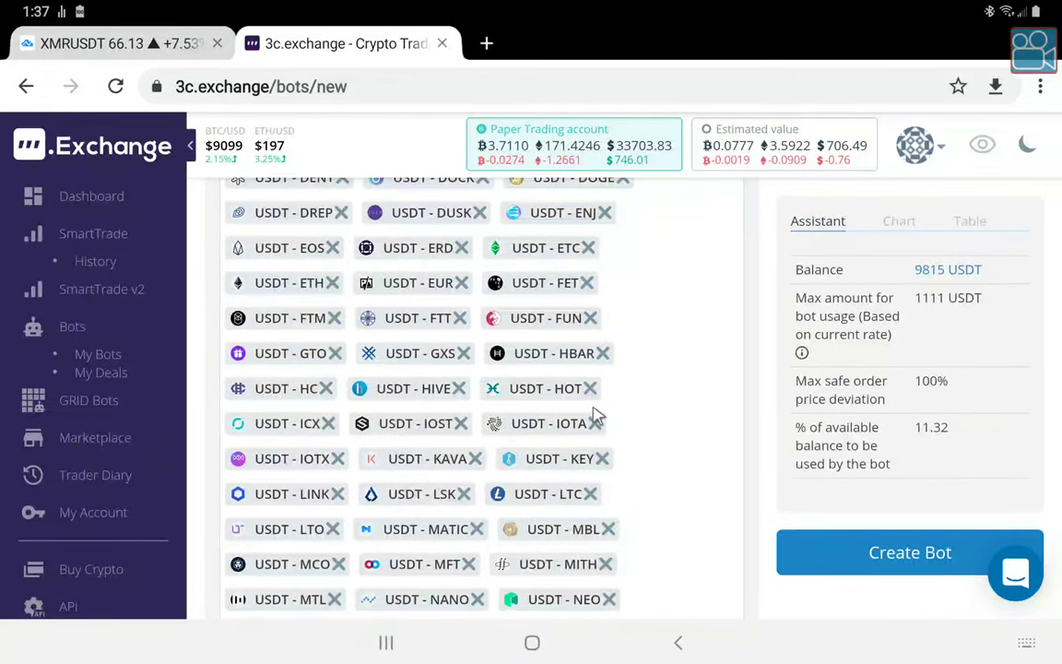
scroll(593, 406, "up", 5)
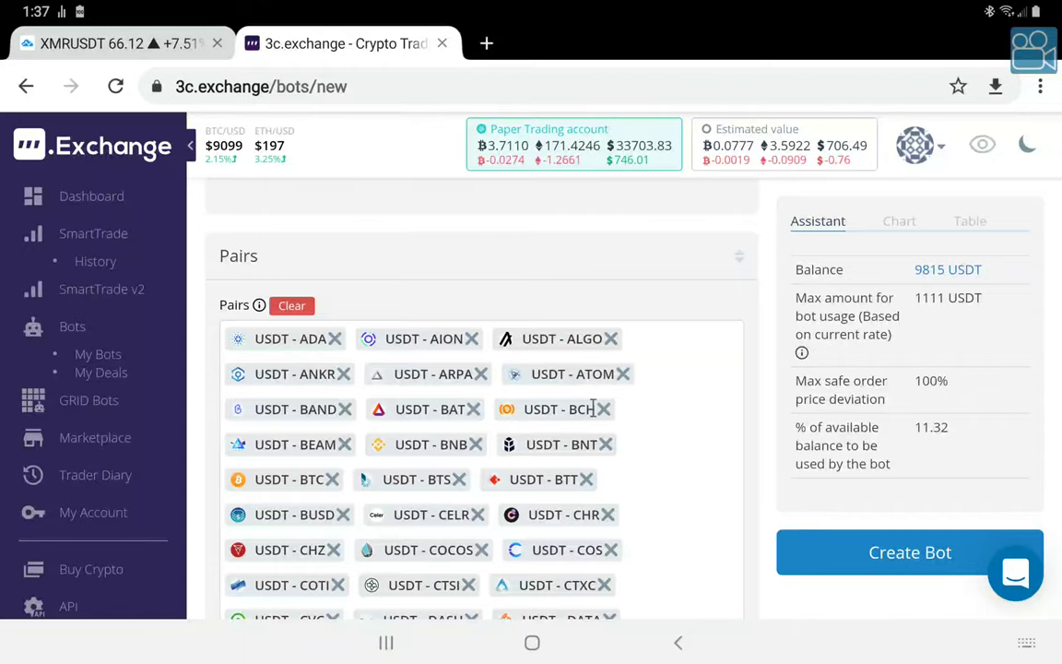
scroll(593, 408, "down", 4)
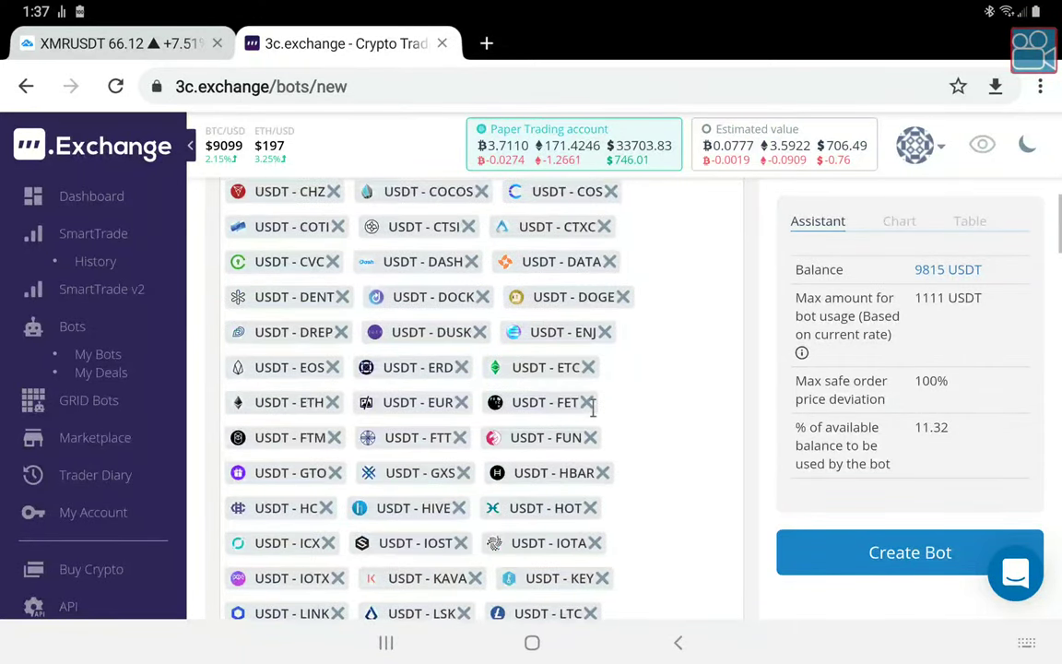
scroll(593, 415, "down", 3)
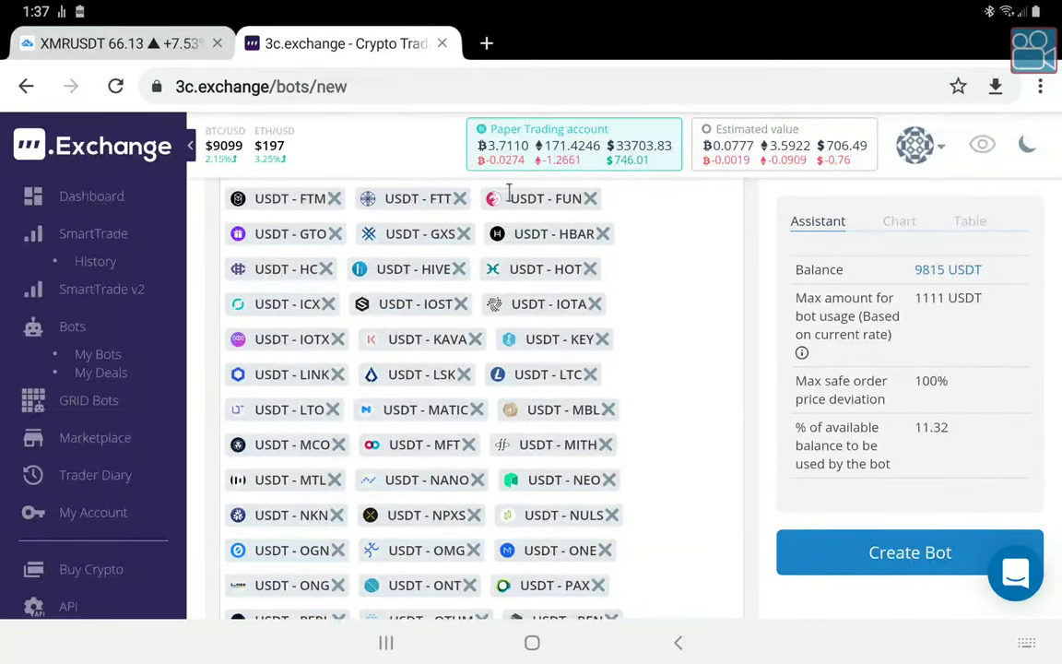
scroll(454, 313, "down", 4)
scroll(455, 318, "down", 4)
scroll(457, 321, "down", 1)
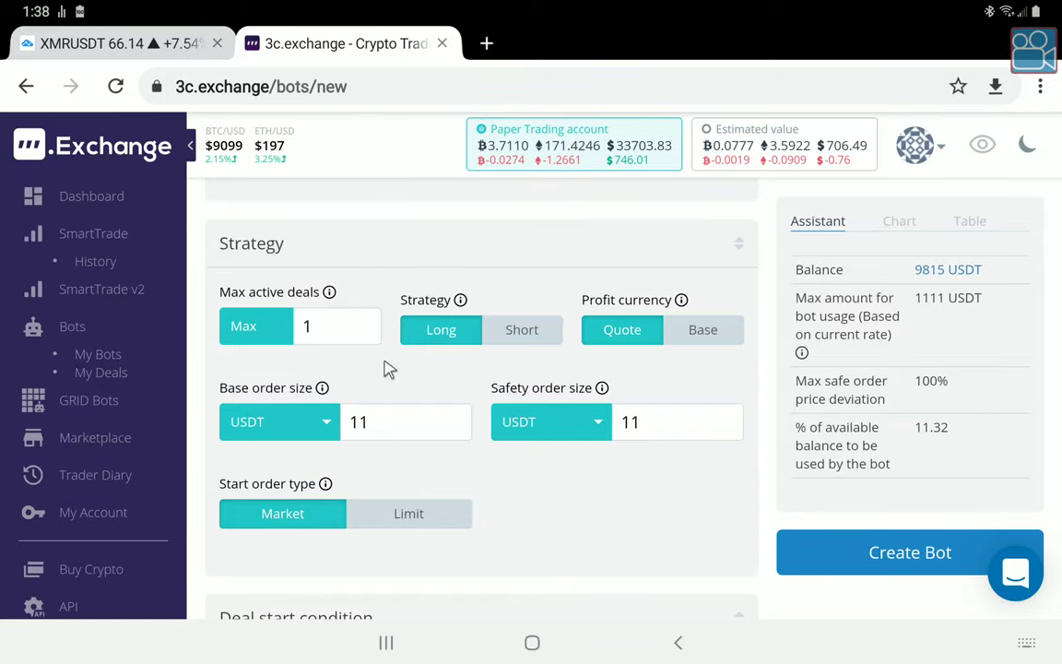
scroll(387, 369, "down", 1)
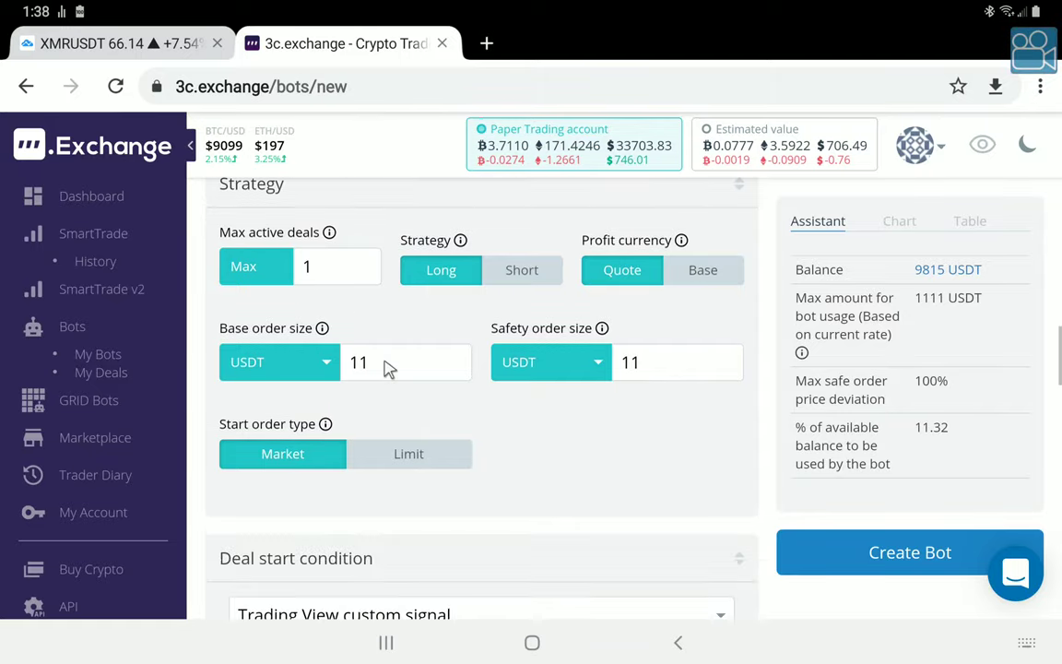
scroll(387, 369, "down", 1)
scroll(387, 368, "up", 1)
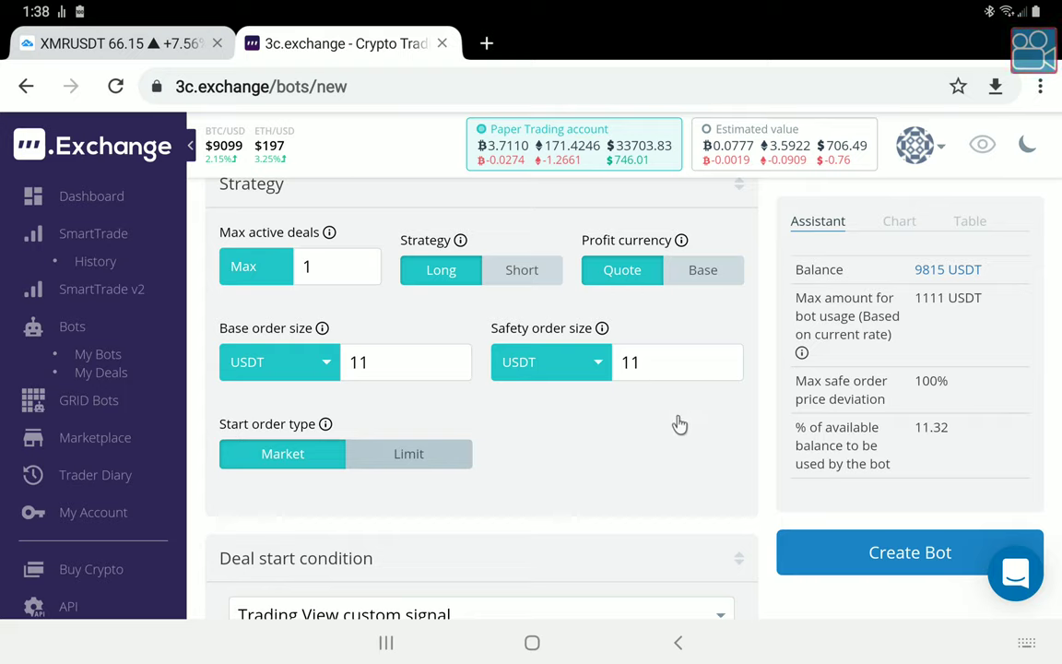
scroll(679, 424, "down", 5)
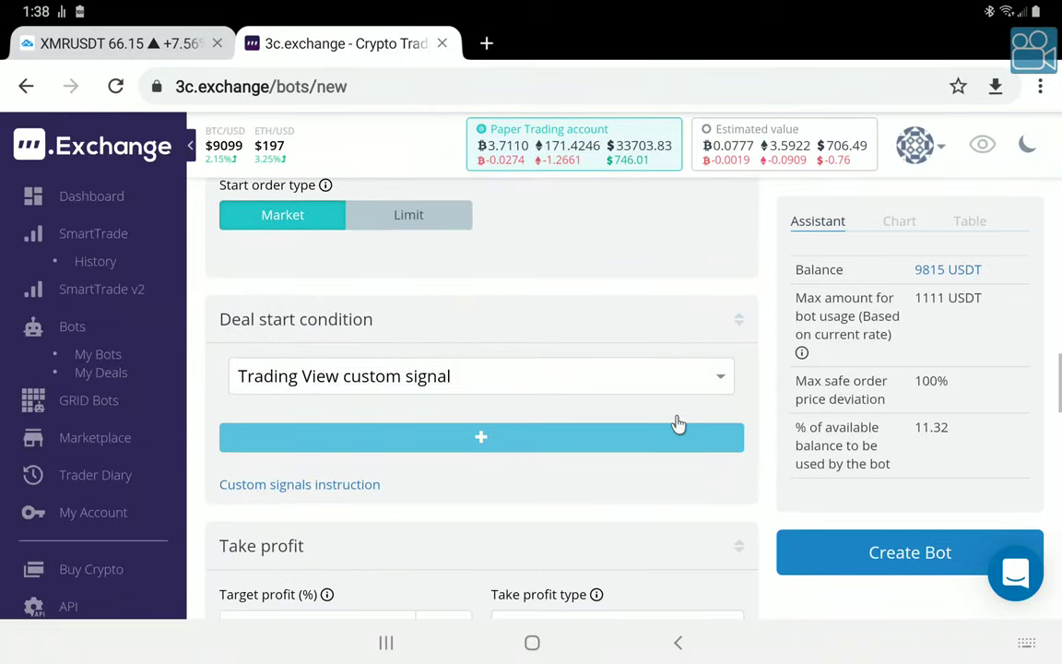
scroll(673, 426, "down", 1)
scroll(672, 426, "down", 1)
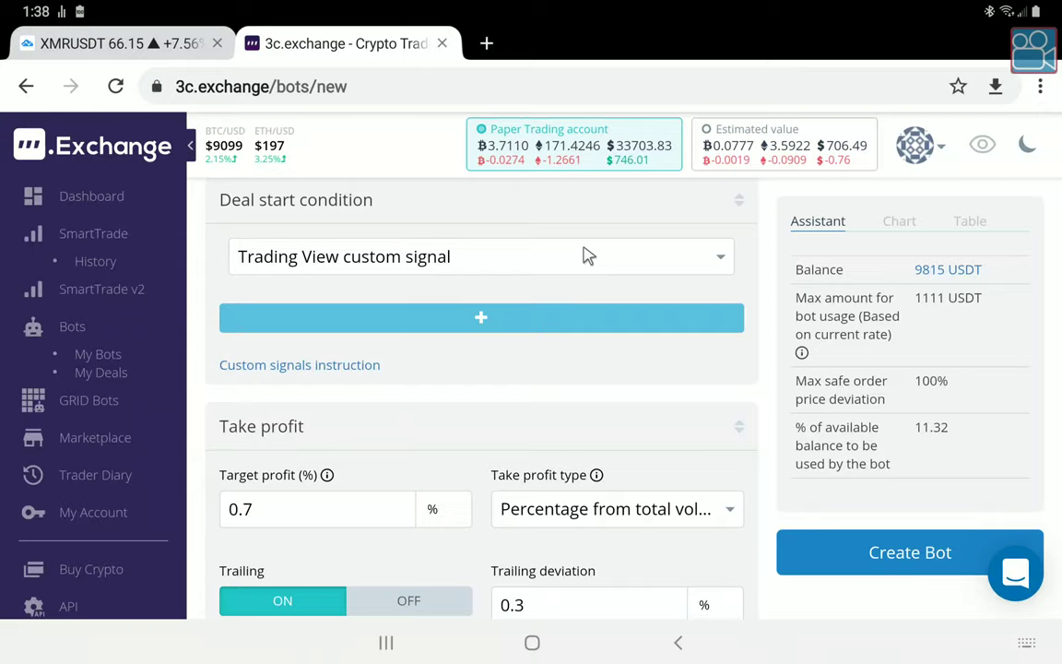
scroll(605, 362, "down", 3)
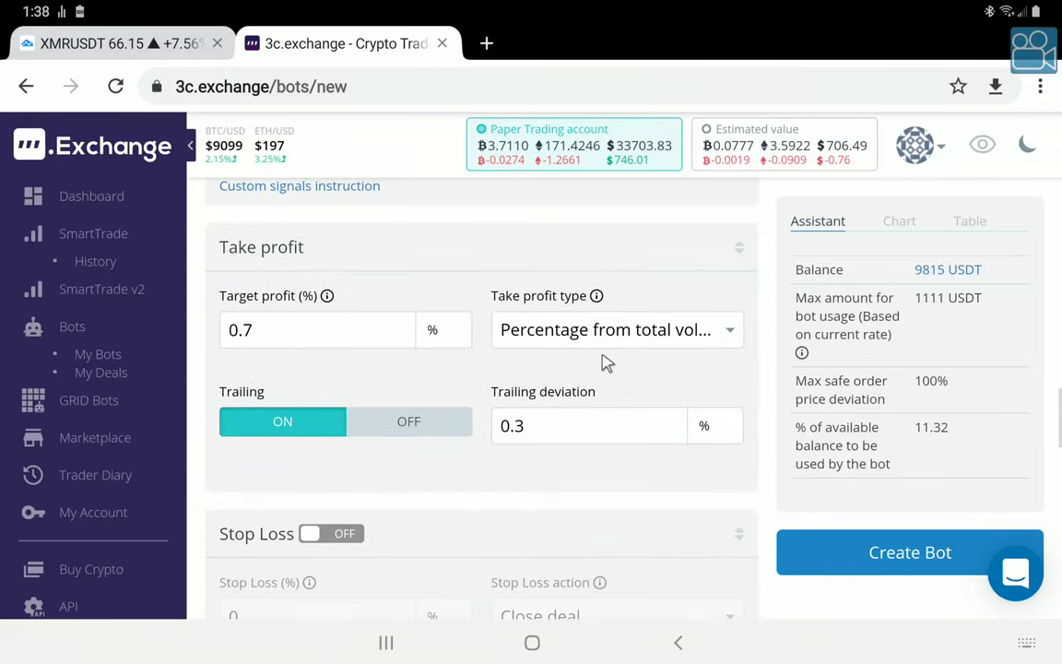
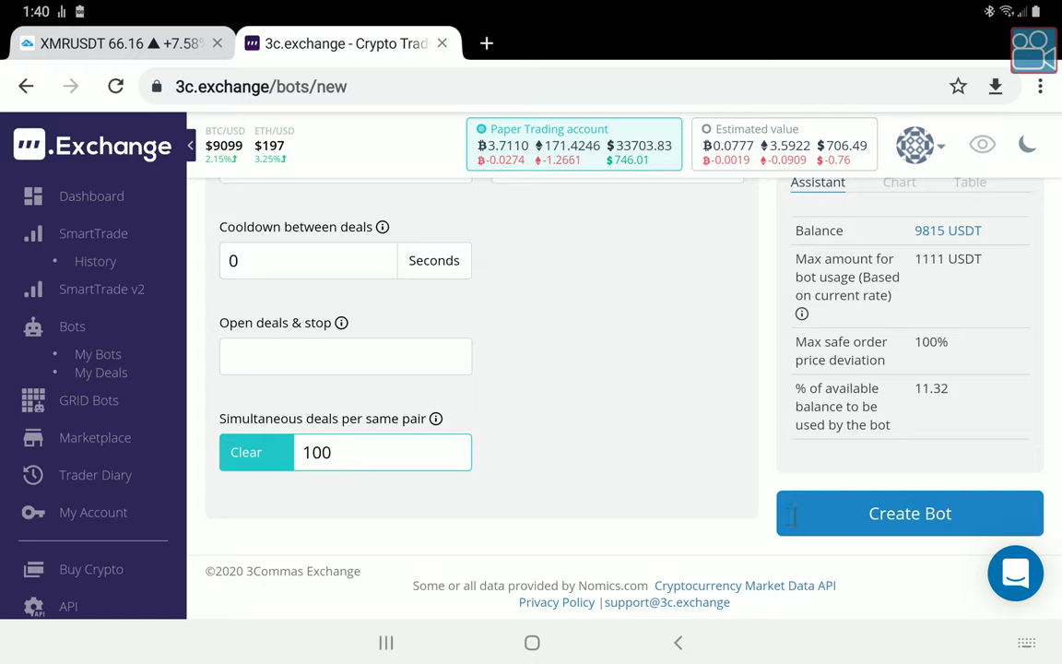
Step: Create the JR Savings bot, start it, and confirm it is turned on
left_click(837, 519)
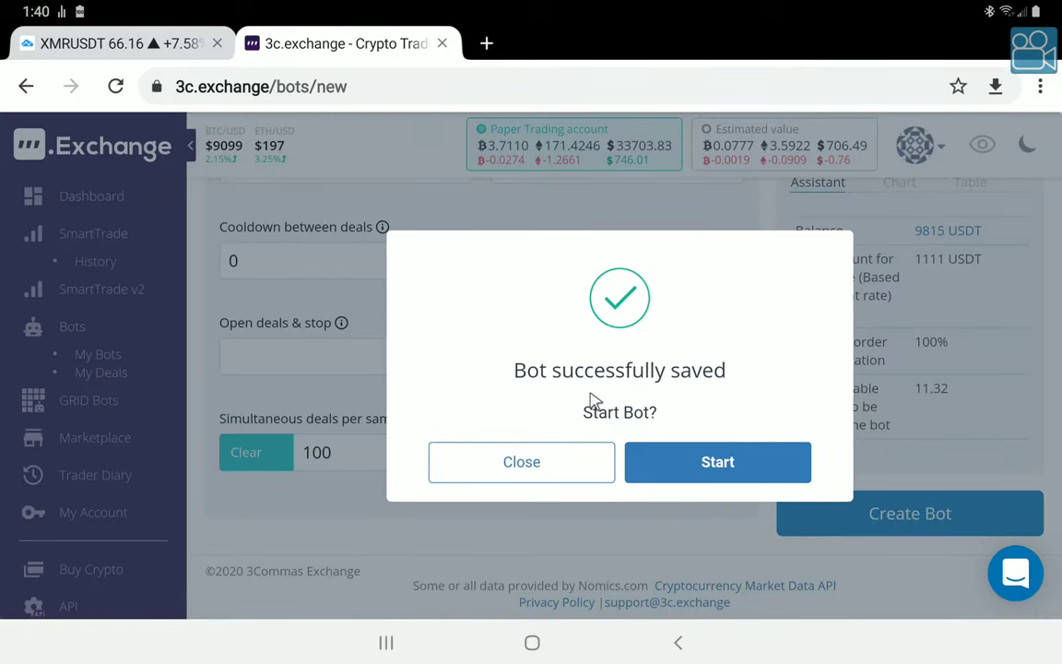
left_click(693, 470)
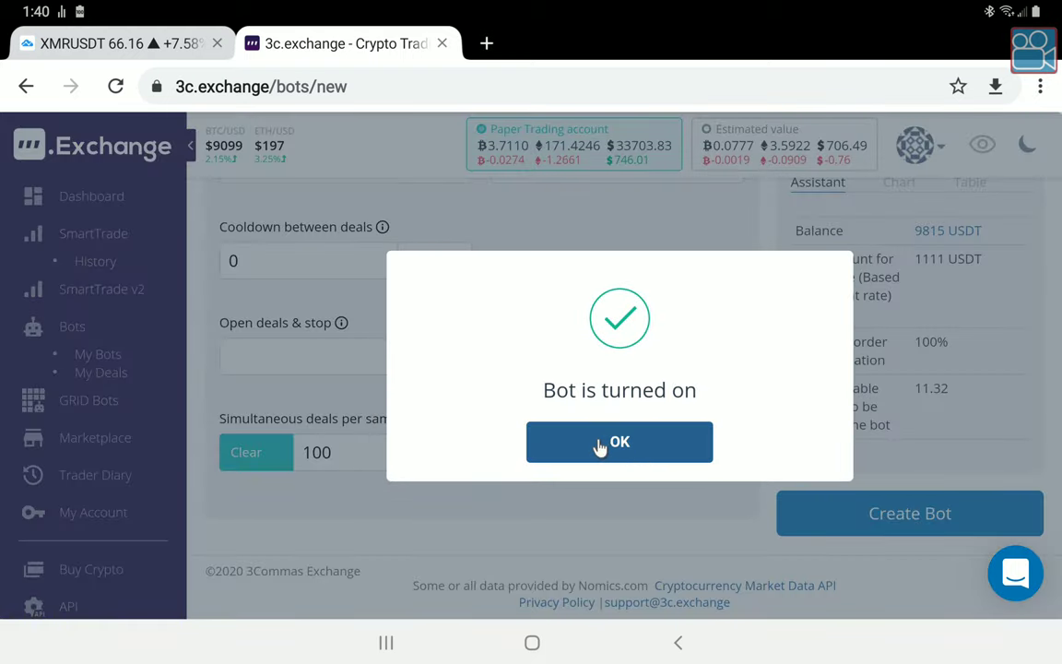
left_click(600, 445)
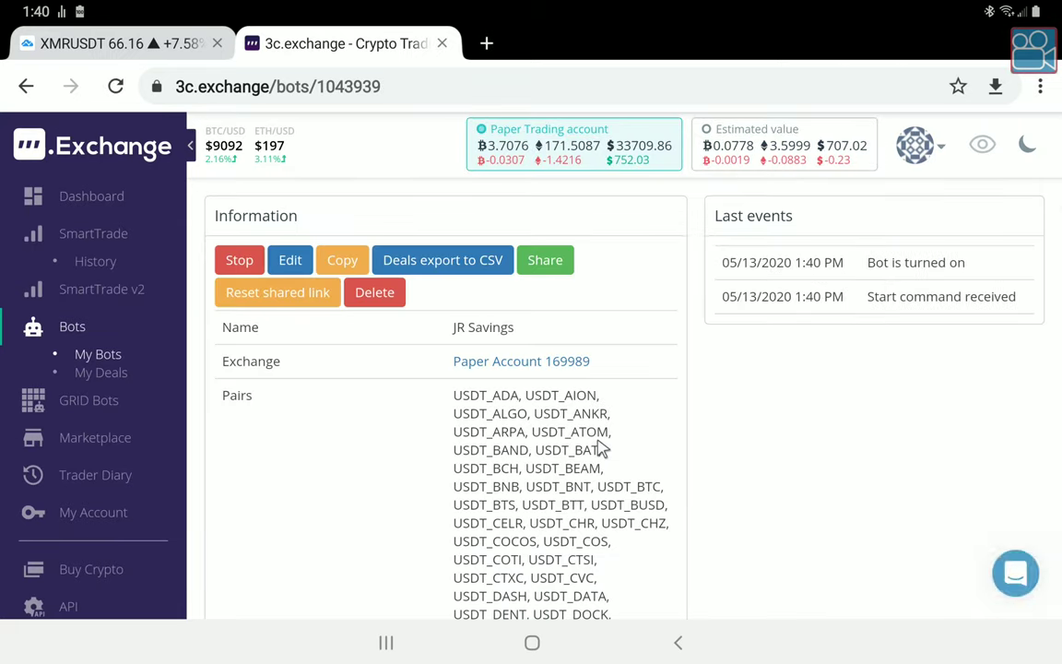
Step: Scroll the bot's Information panel past Pairs and settings to the signal Message rows
scroll(600, 447, "down", 2)
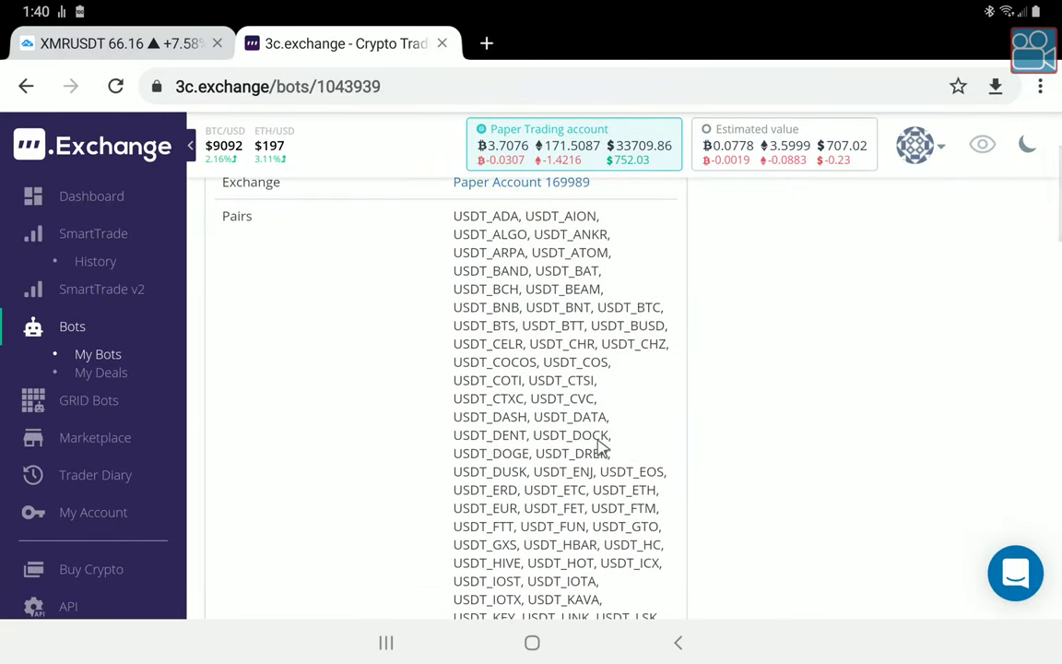
scroll(601, 447, "down", 4)
scroll(594, 444, "down", 3)
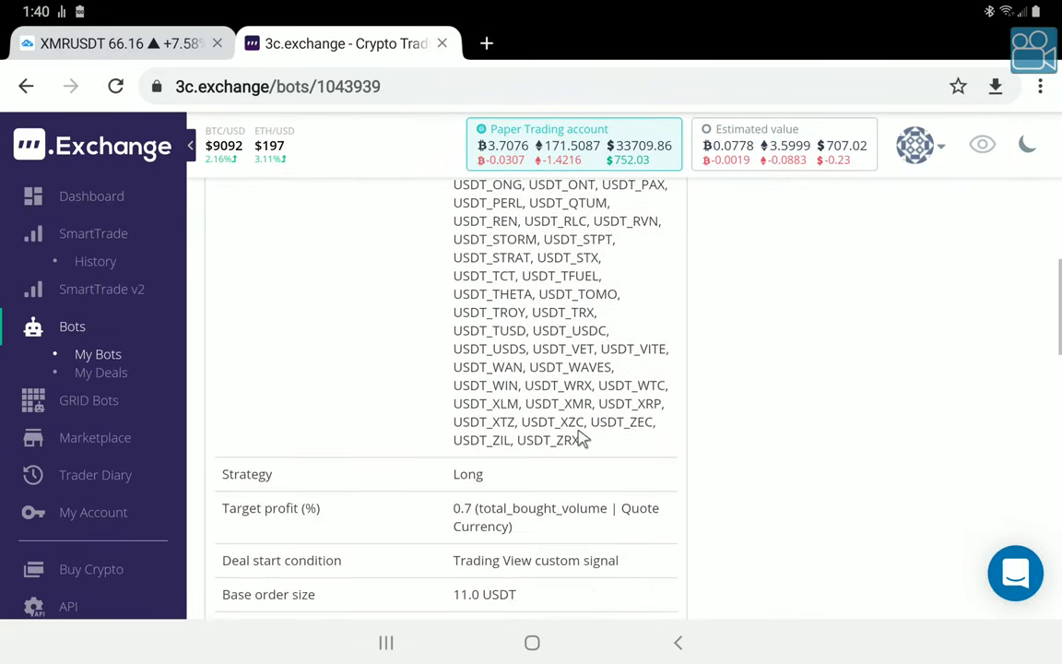
scroll(582, 439, "down", 1)
scroll(582, 439, "down", 1)
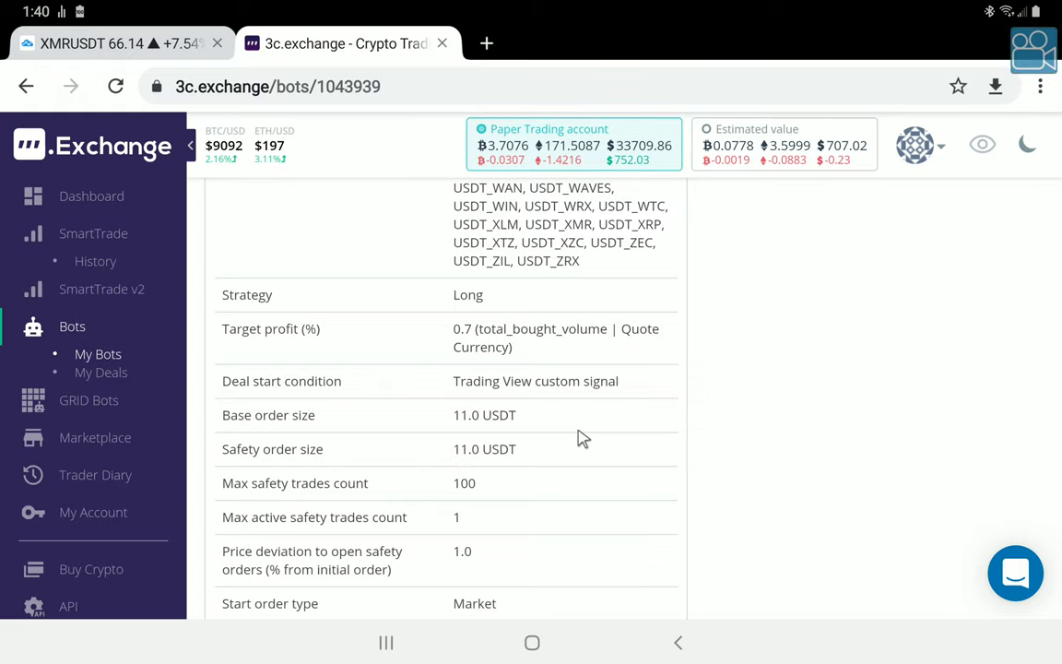
scroll(582, 438, "down", 1)
scroll(578, 424, "down", 1)
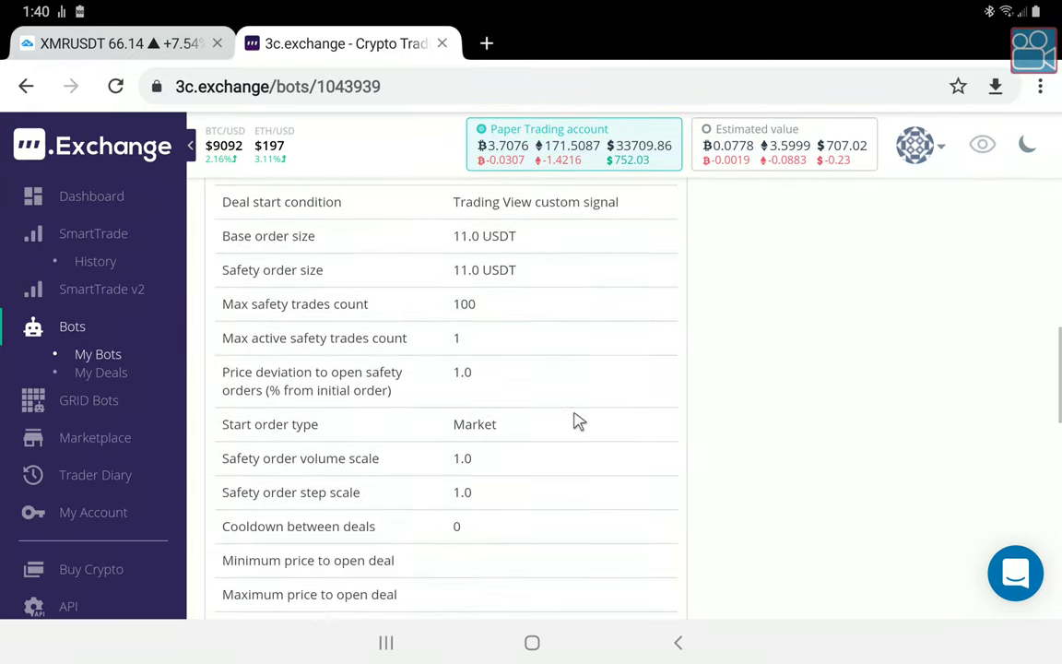
scroll(578, 421, "down", 1)
scroll(578, 421, "down", 3)
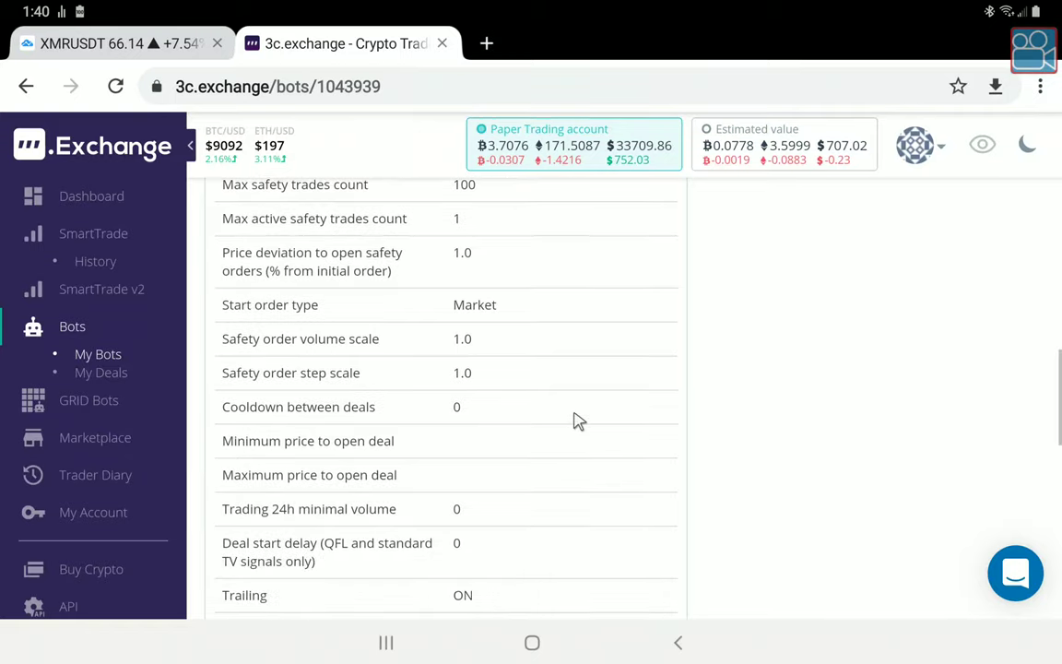
scroll(574, 422, "down", 2)
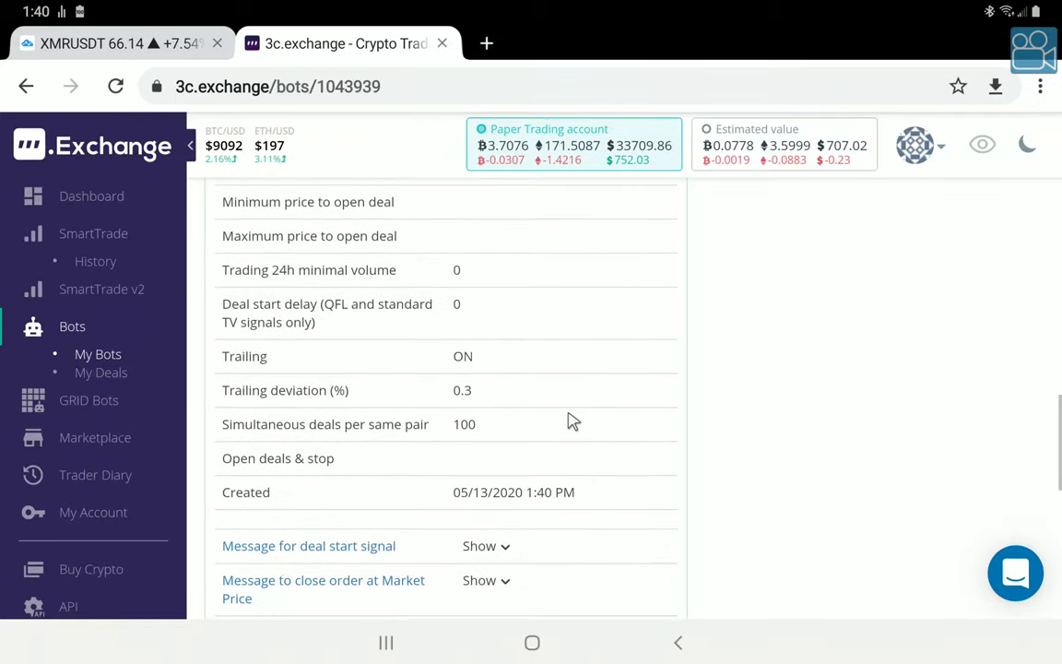
scroll(572, 421, "down", 3)
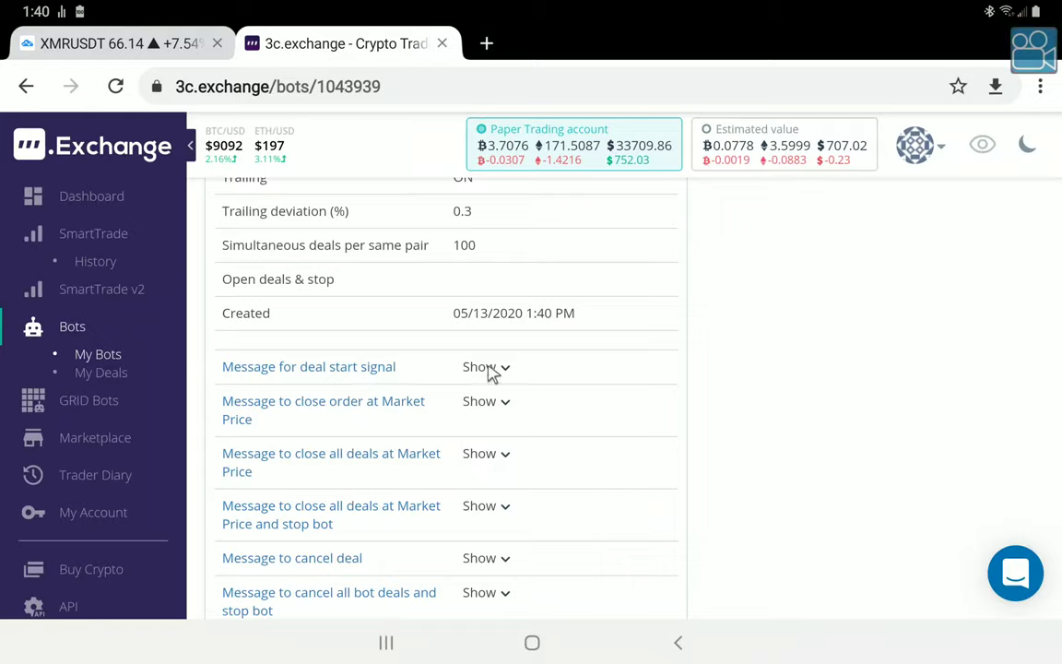
Step: Reveal and copy the deal start signal JSON, then go to the XMRUSDT TradingView chart
left_click(487, 367)
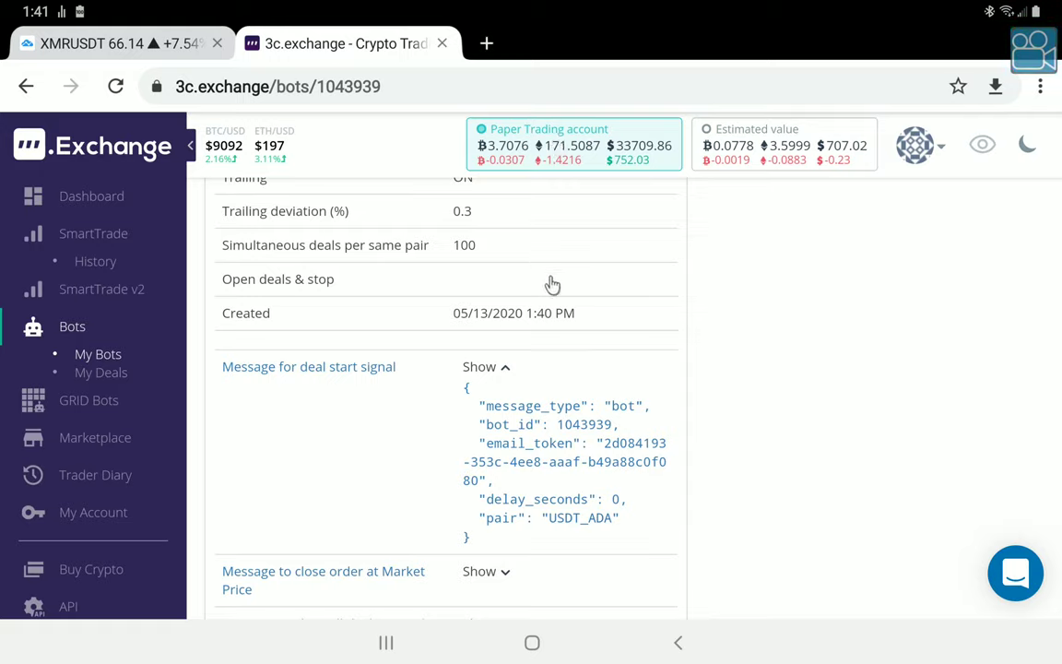
left_click(561, 465)
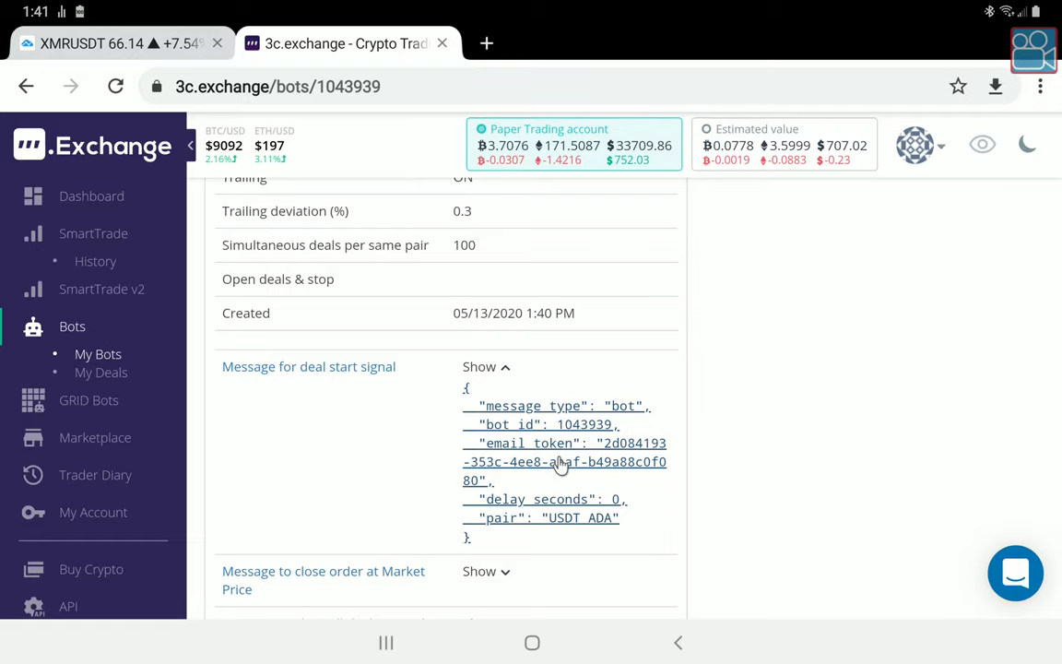
left_click(171, 53)
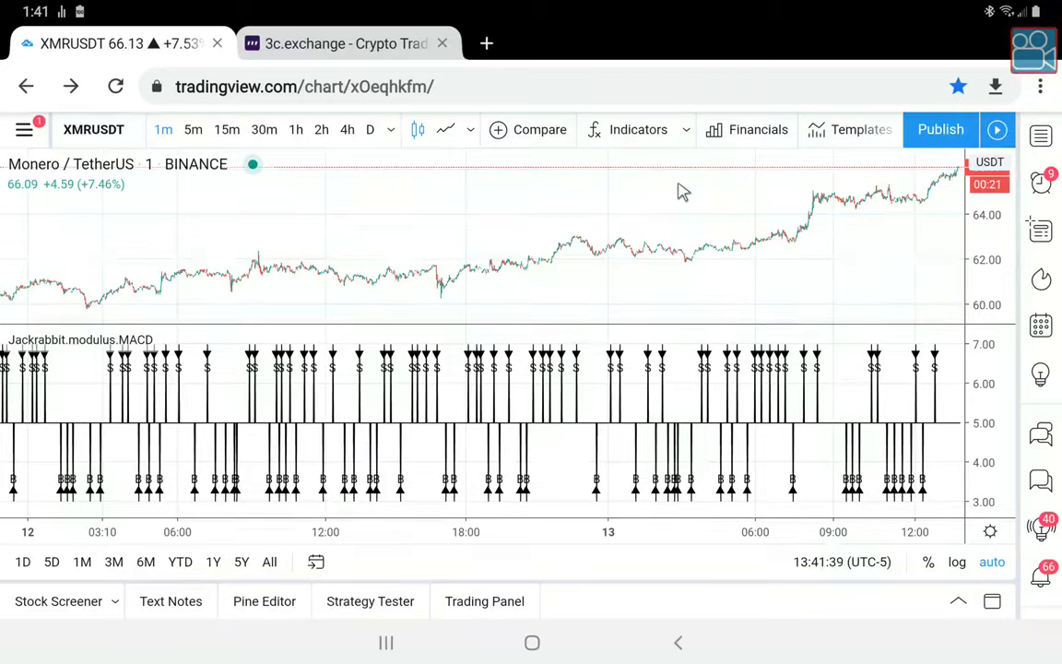
Step: Show the existing alerts list beside the XMRUSDT chart and start a new alert
left_click(1043, 183)
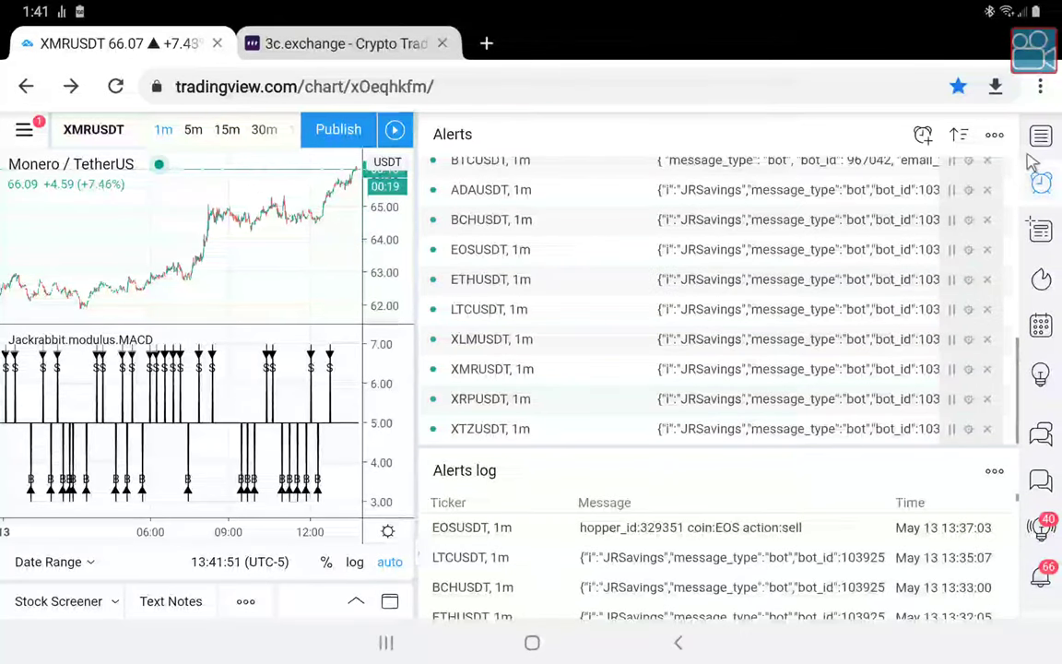
left_click(1041, 182)
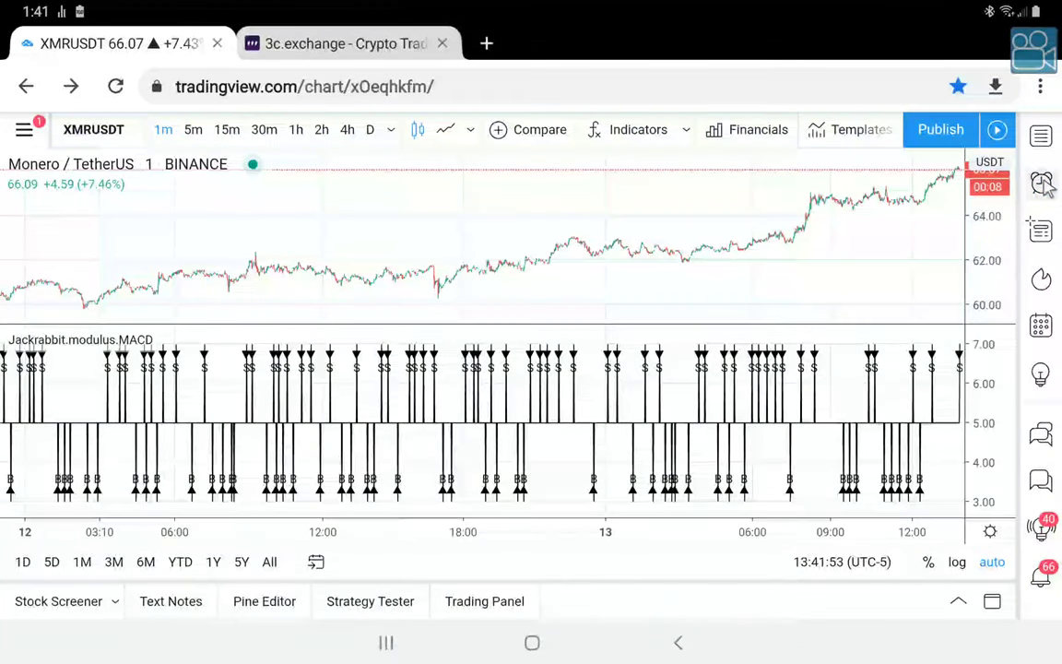
scroll(516, 129, "right", 3)
scroll(517, 129, "right", 3)
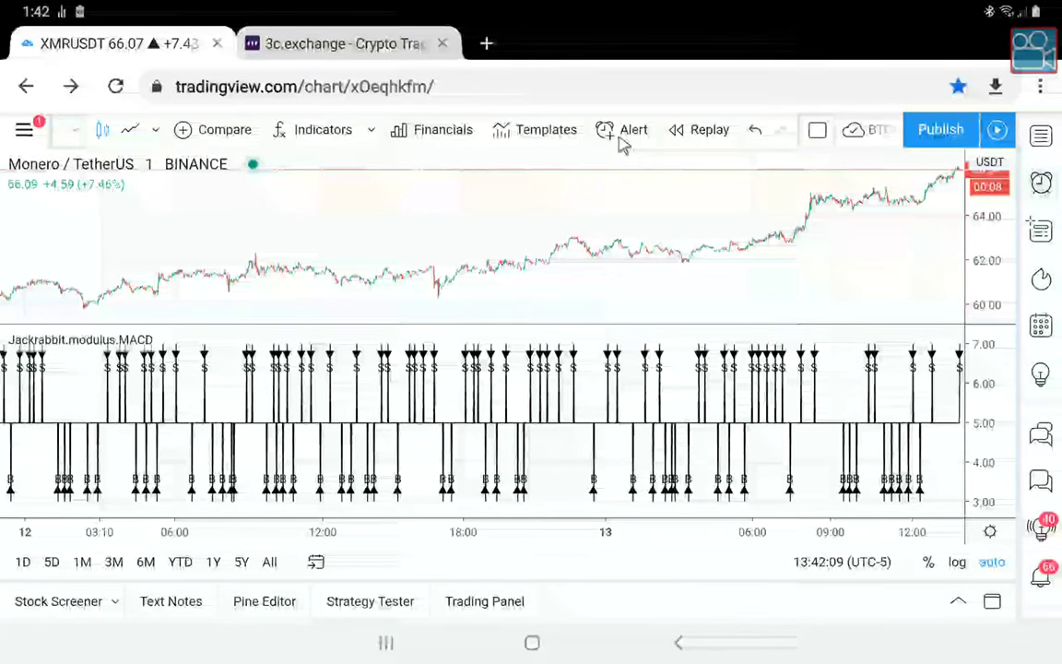
left_click(1037, 189)
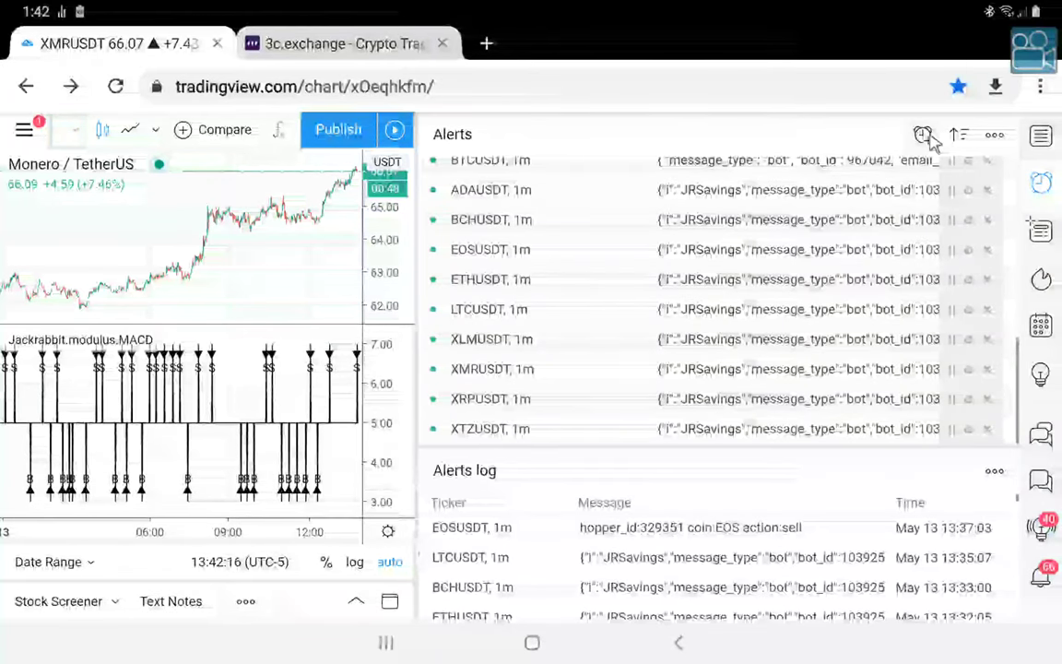
left_click(923, 135)
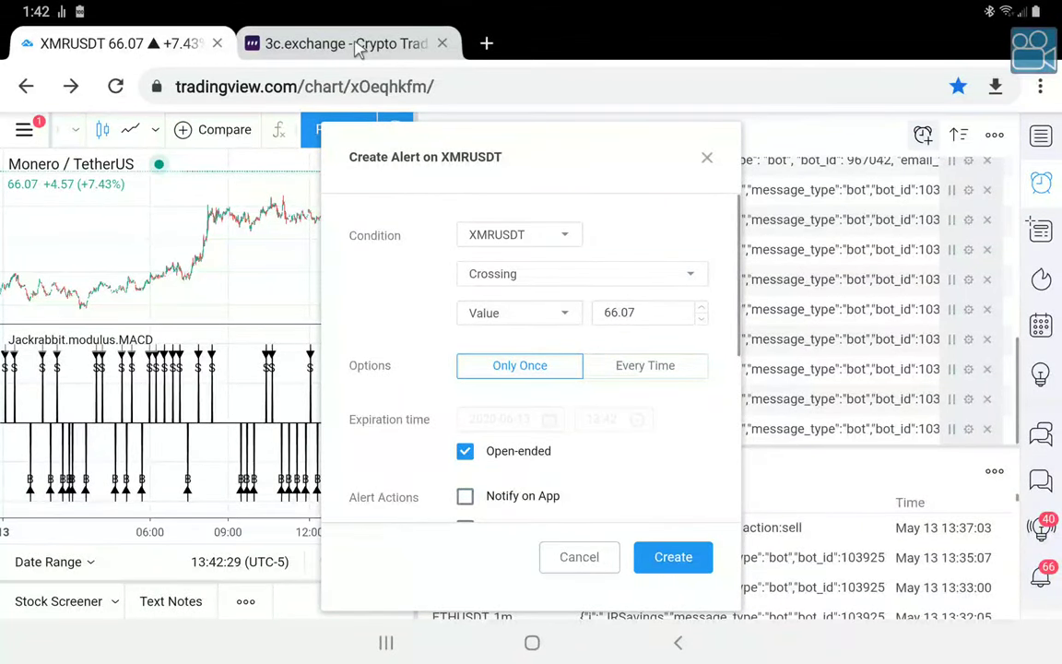
Step: Base the alert on Jackrabbit.modulus.MACD, trigger Once Per Bar Close, and scroll down to the Alert Actions
left_click(524, 240)
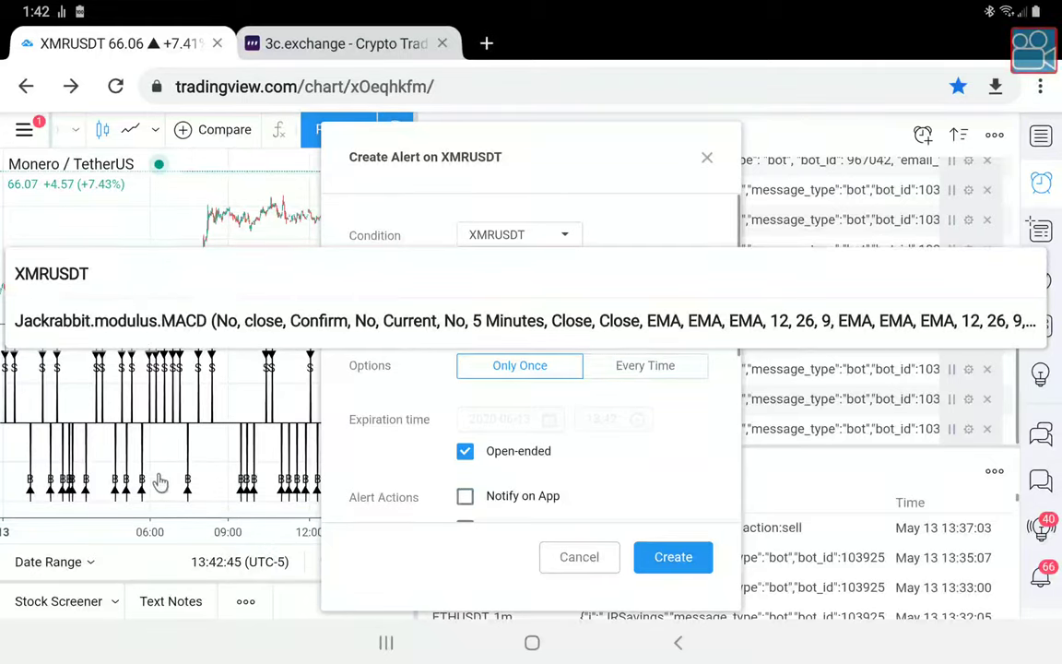
left_click(173, 334)
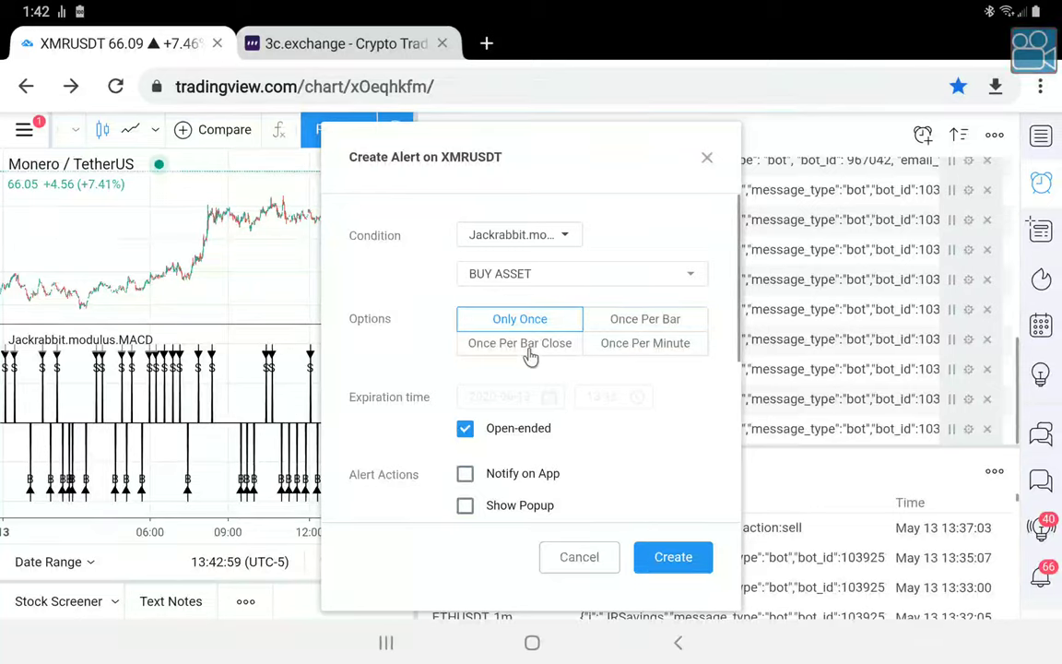
left_click(531, 354)
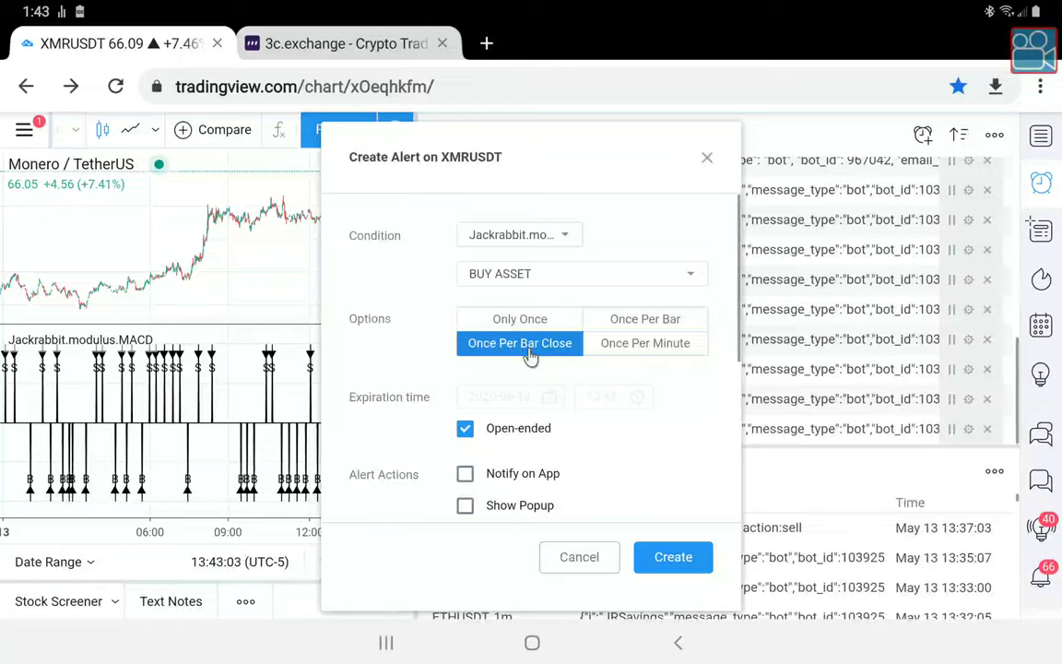
scroll(531, 355, "down", 3)
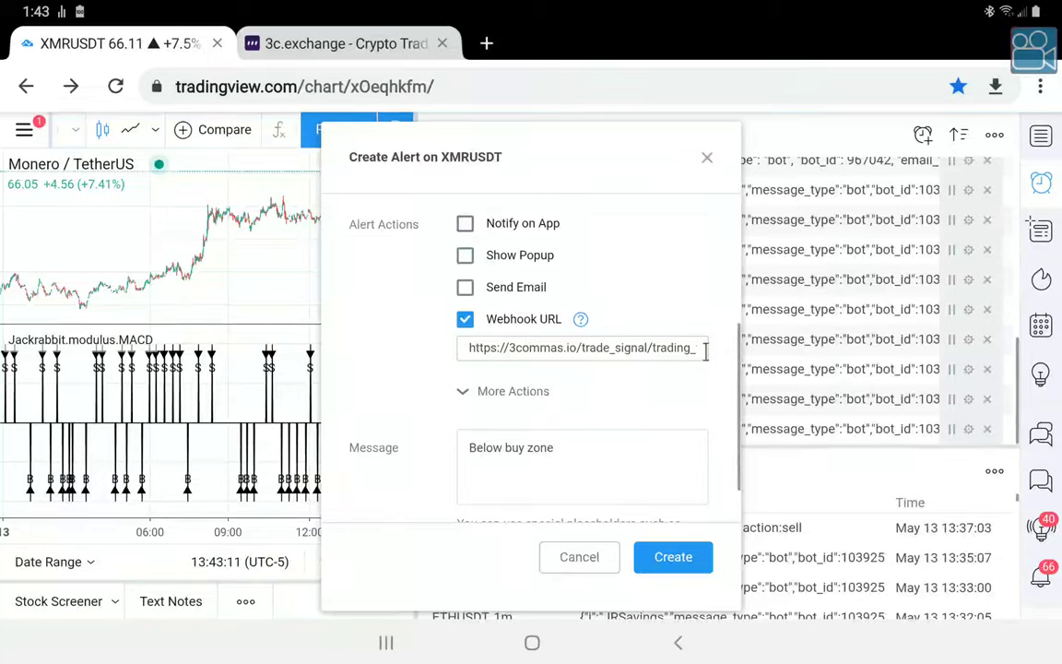
left_click(705, 349)
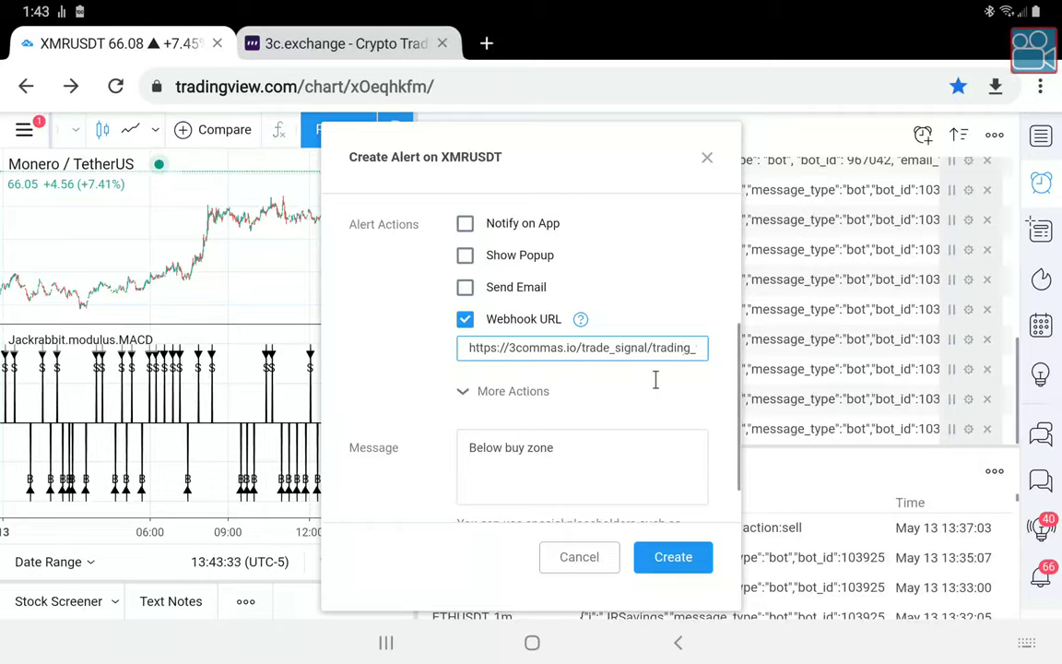
type("view")
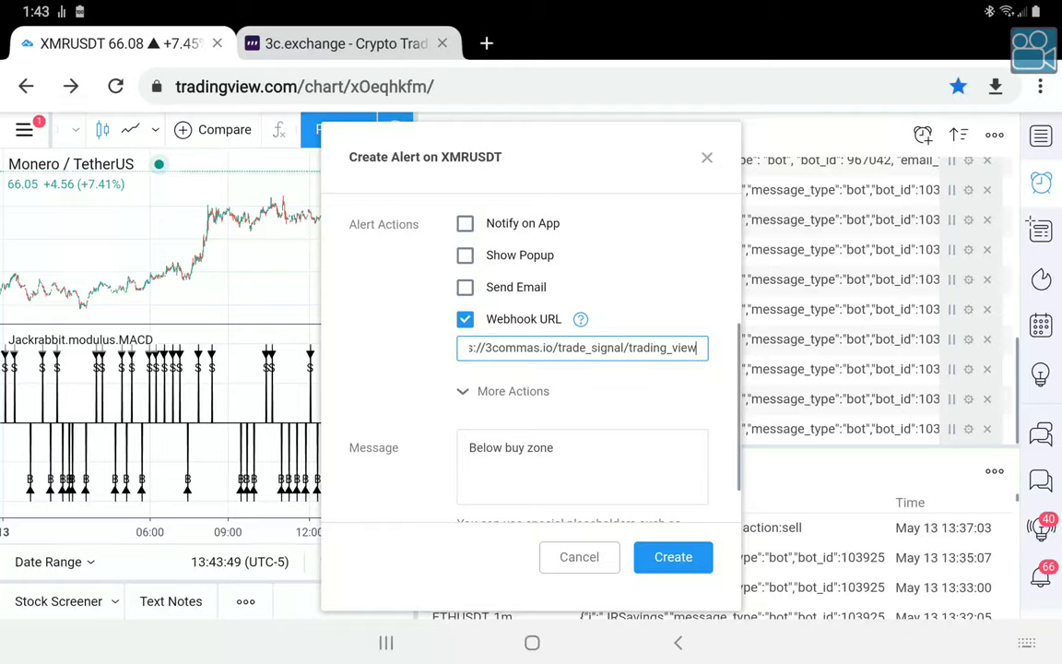
key("Home")
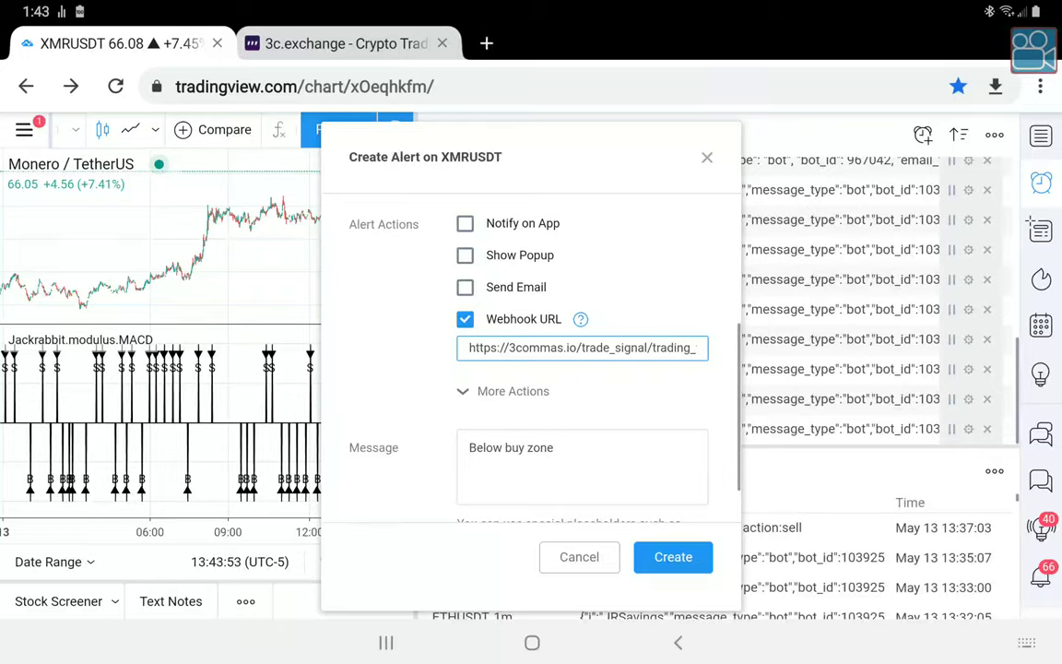
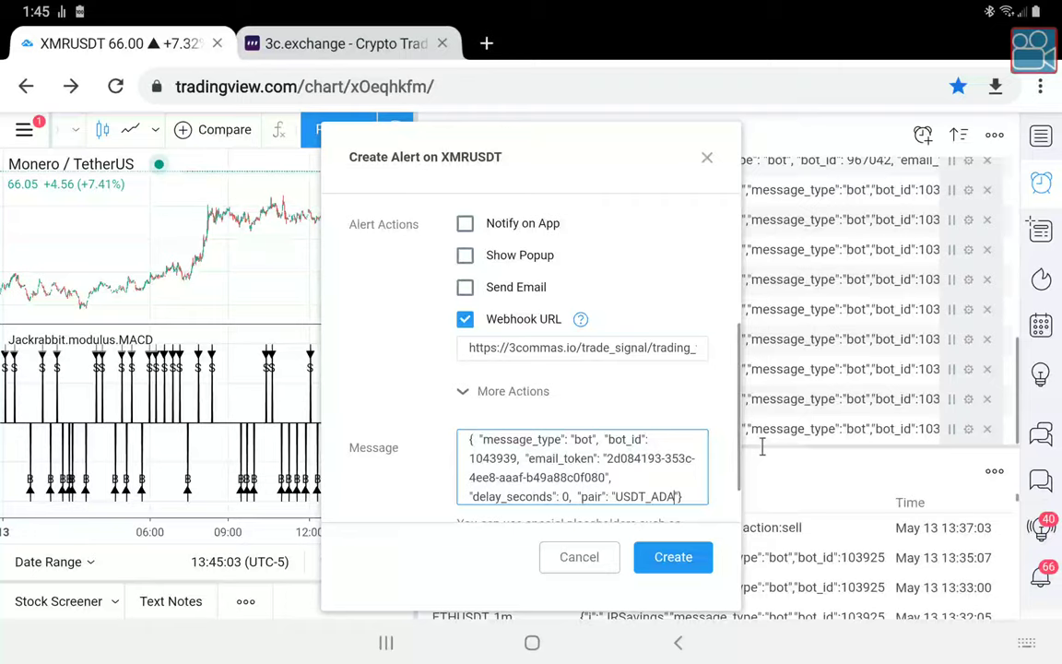
Step: Create the XMRUSDT webhook alert, accepting the repaint warning to save it anyway
left_click(676, 557)
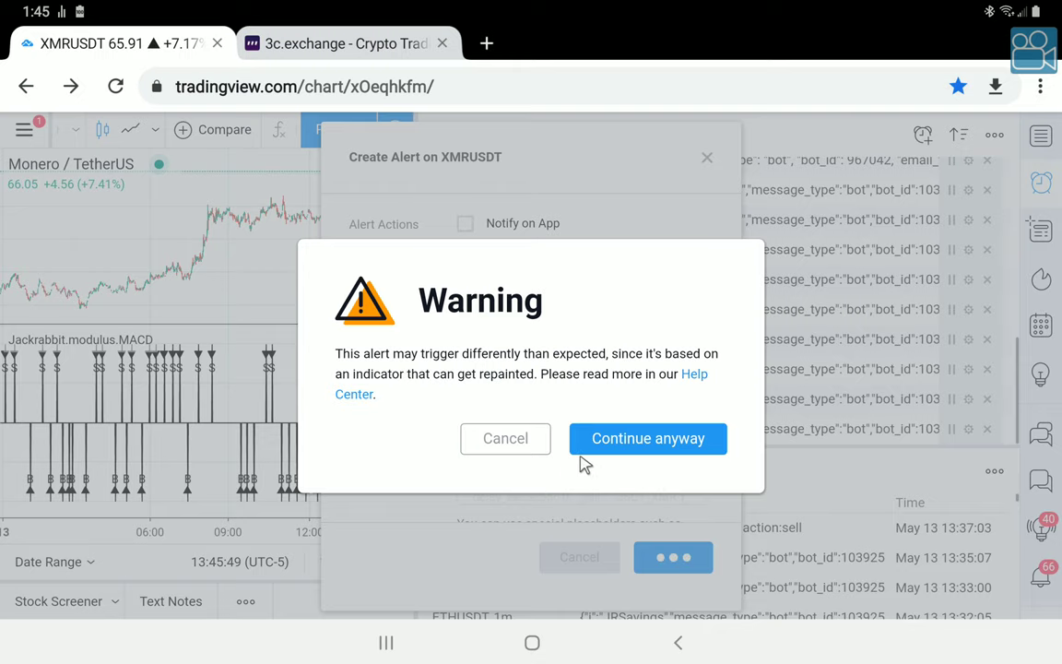
left_click(627, 440)
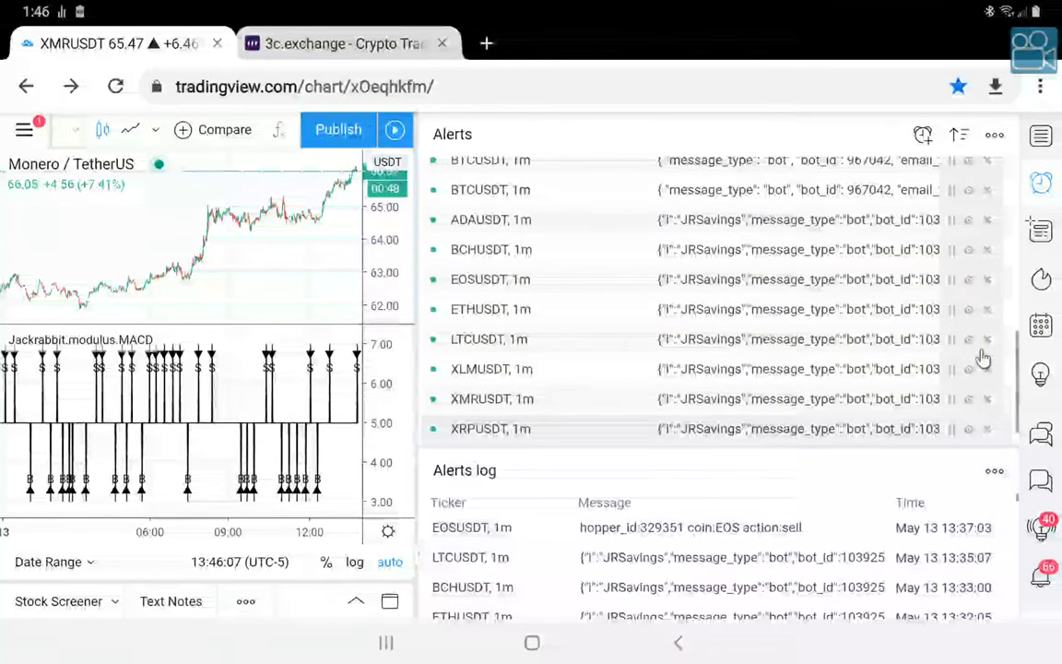
left_click(1034, 283)
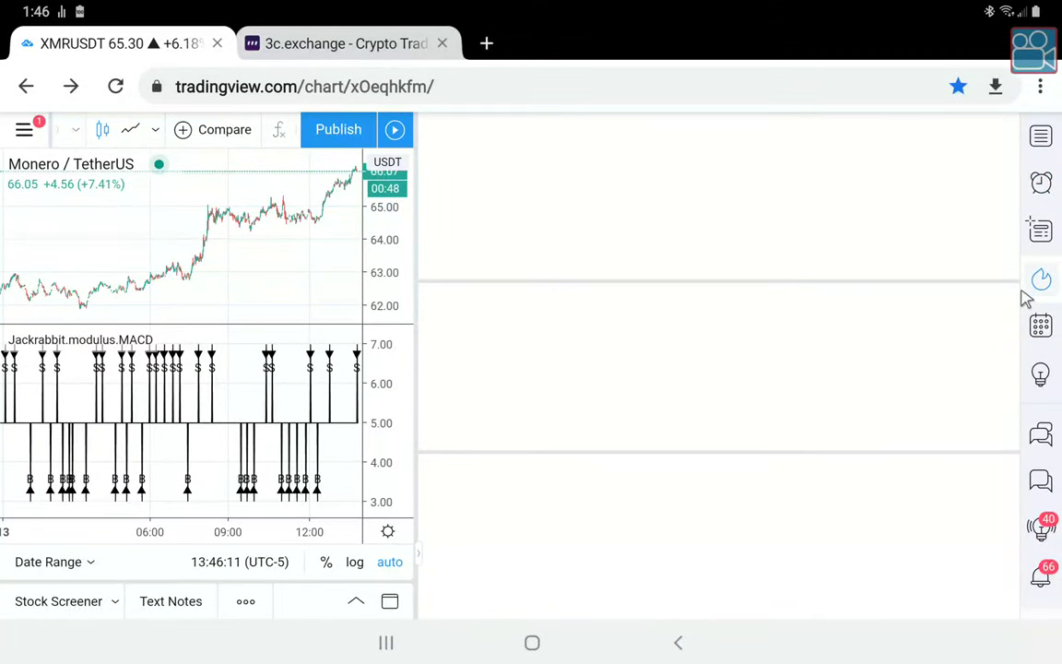
Step: Find the new XMRUSDT alert (bot_id 1043939) in the Alerts list, then hide the alerts panel
left_click(1034, 187)
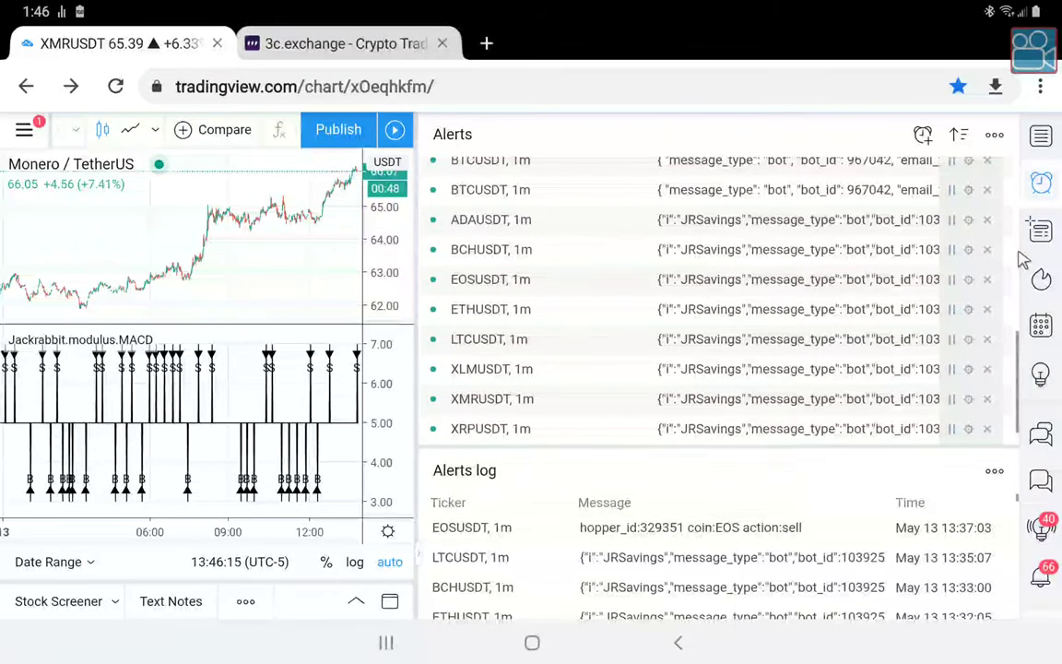
scroll(1022, 254, "up", 5)
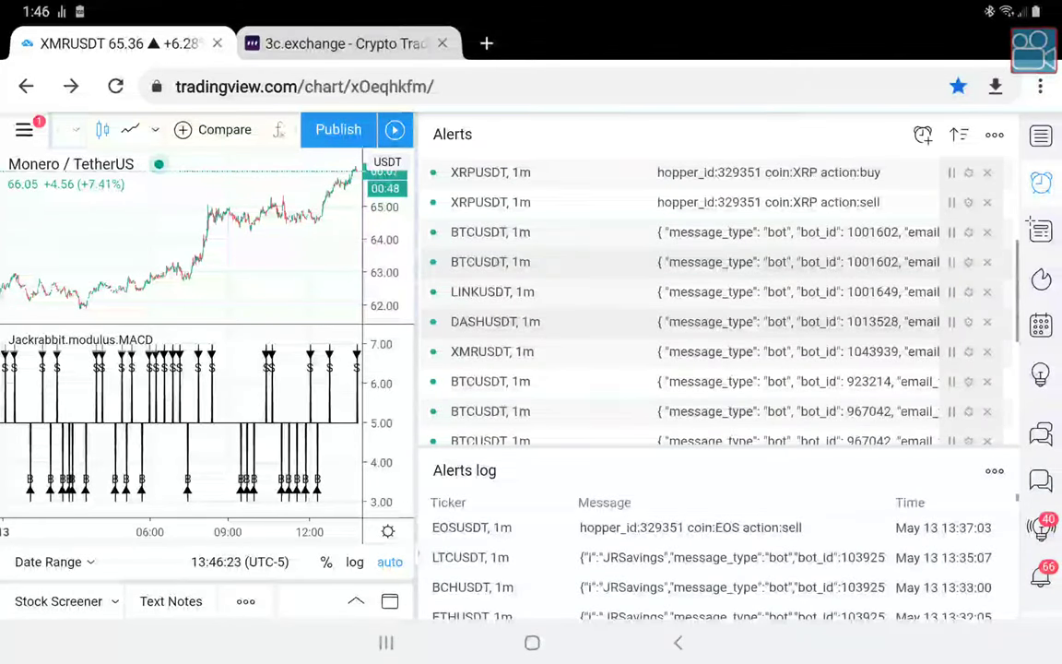
scroll(701, 295, "up", 5)
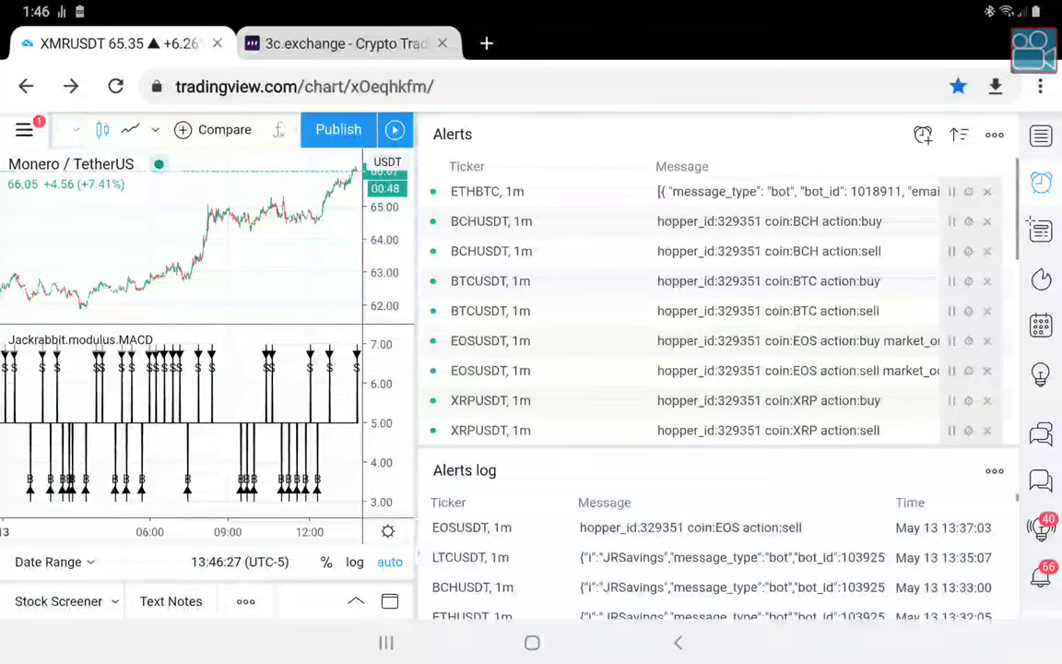
scroll(700, 295, "down", 5)
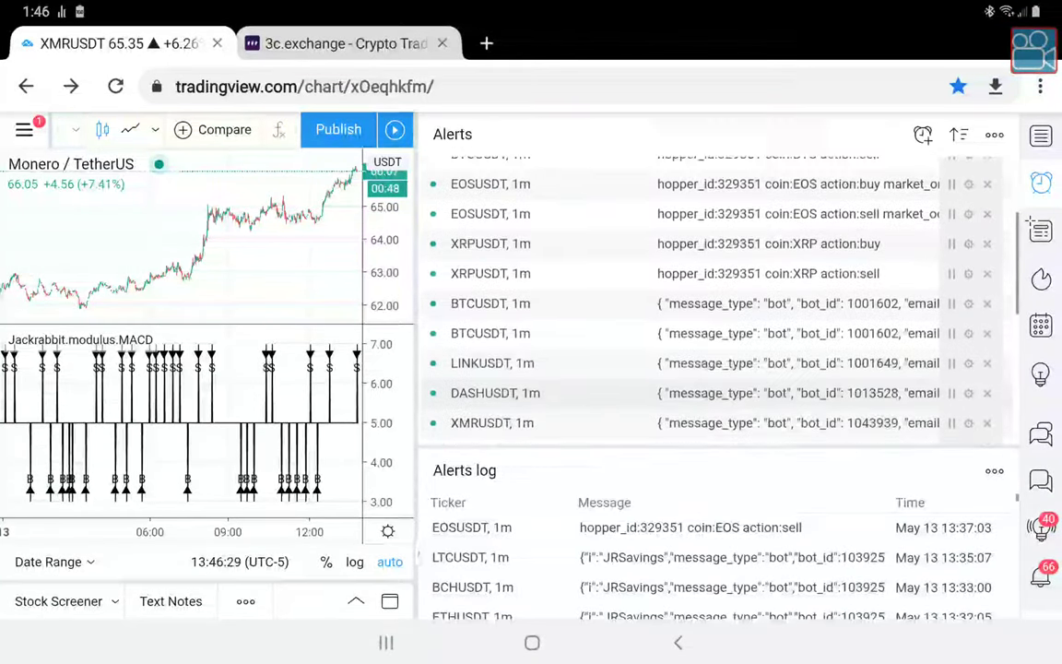
scroll(700, 295, "down", 2)
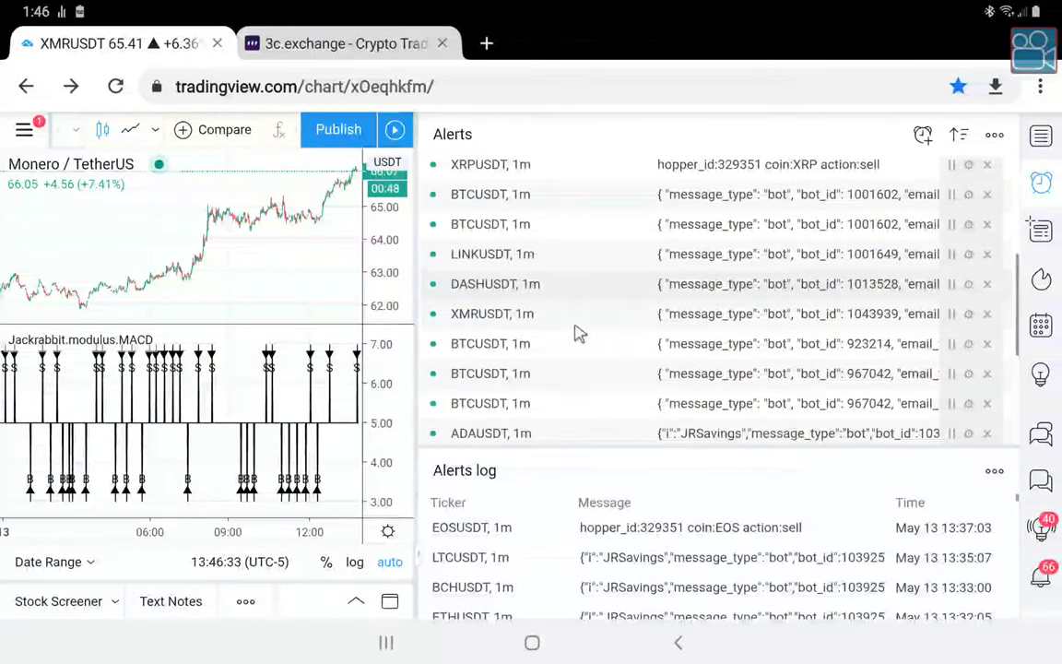
left_click(498, 319)
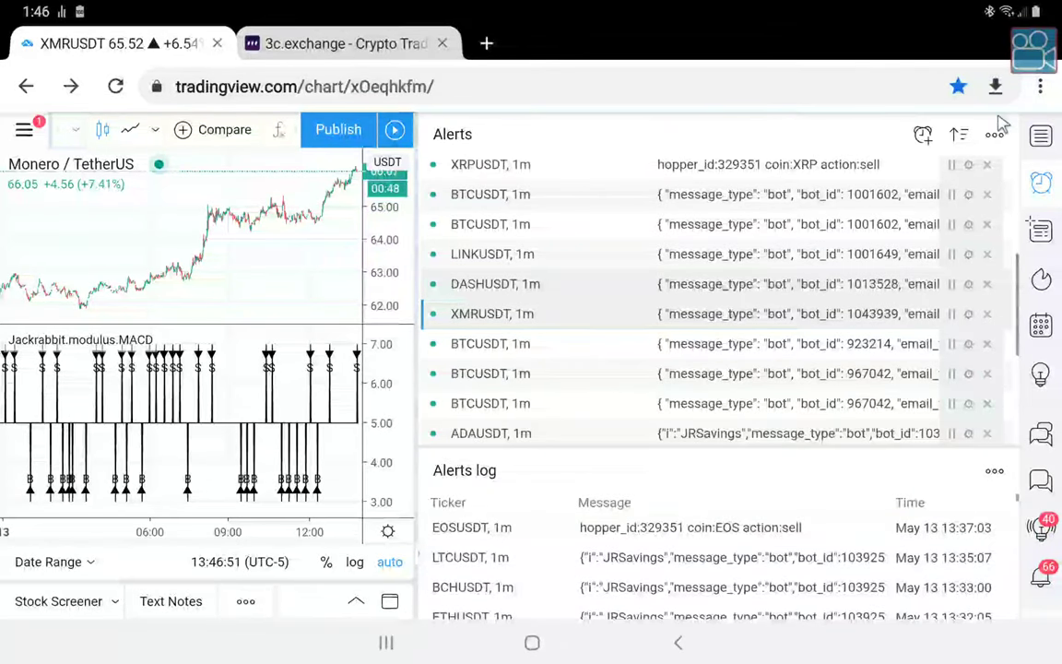
left_click(1040, 186)
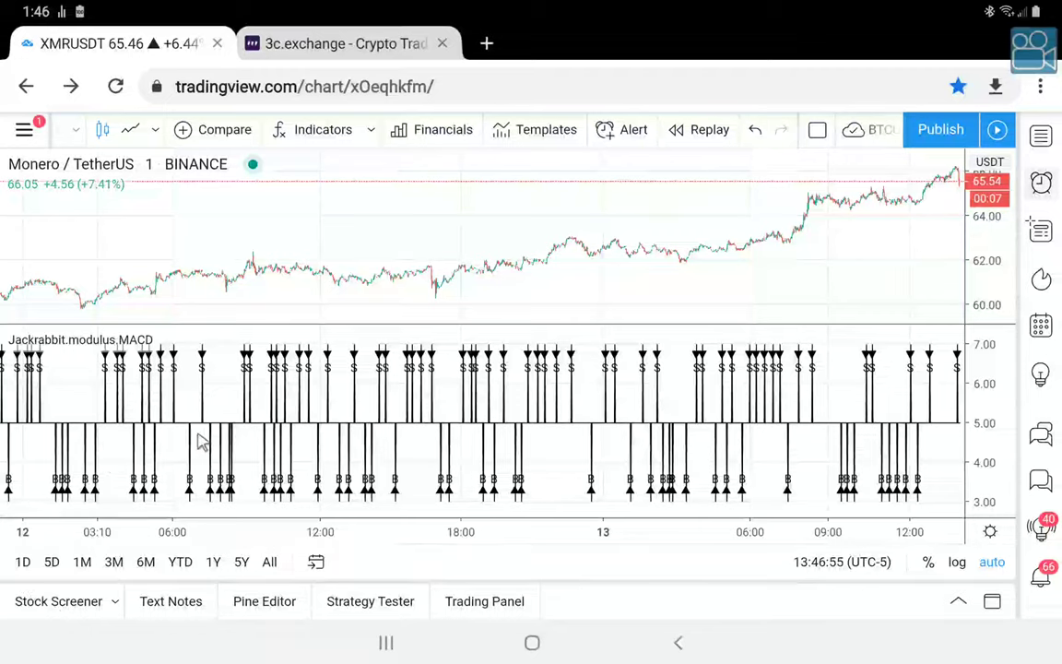
left_click(390, 48)
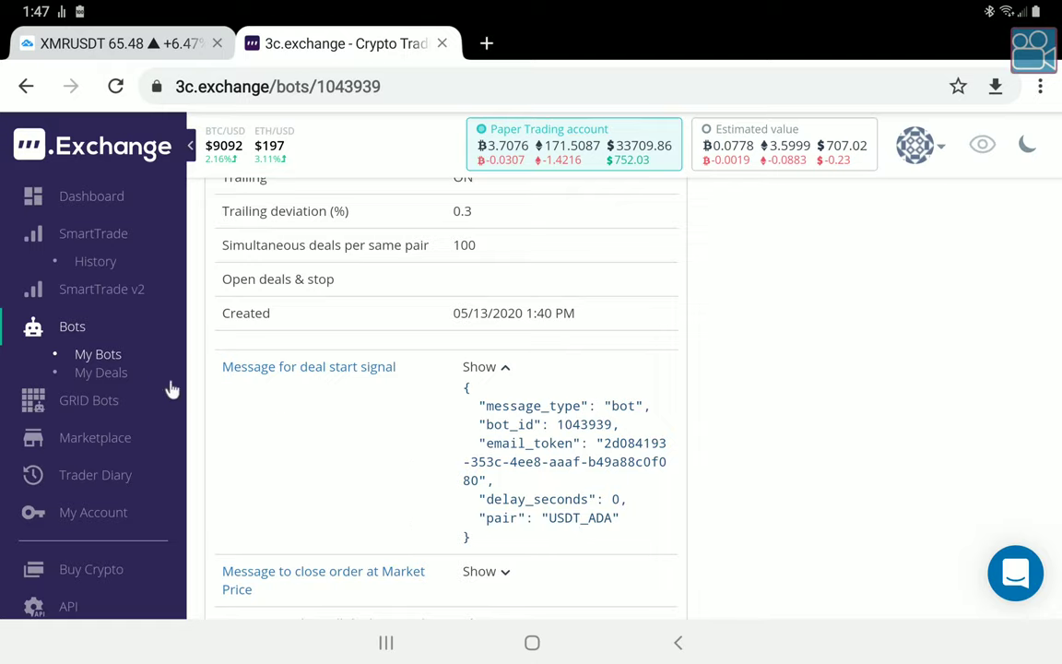
Step: Go to My Bots and open the BTC savings bot from the enabled list
left_click(104, 356)
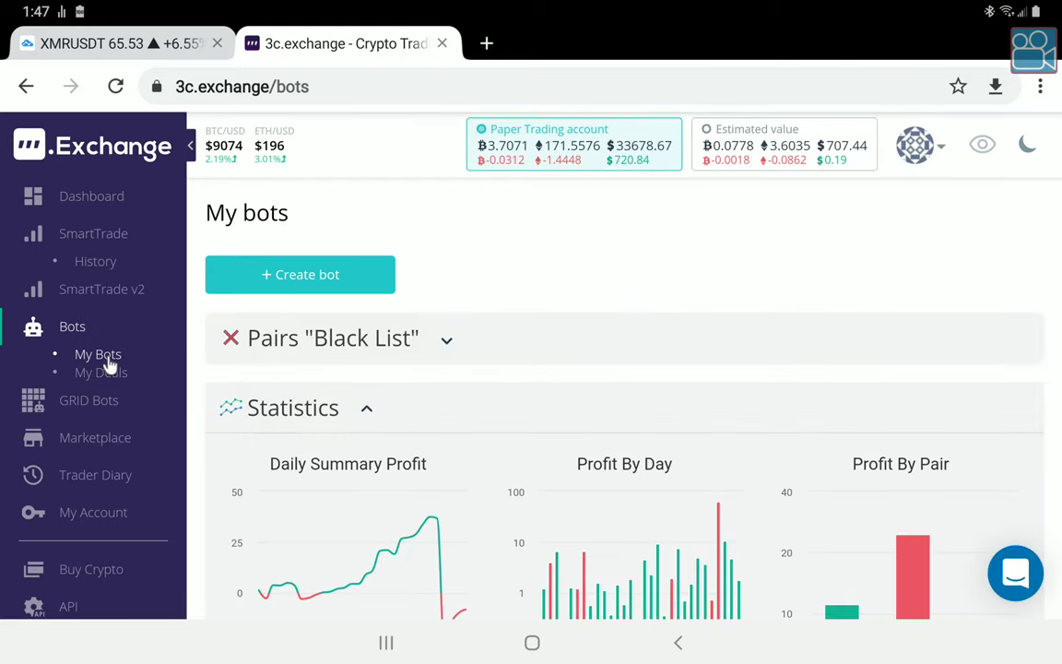
scroll(433, 368, "down", 5)
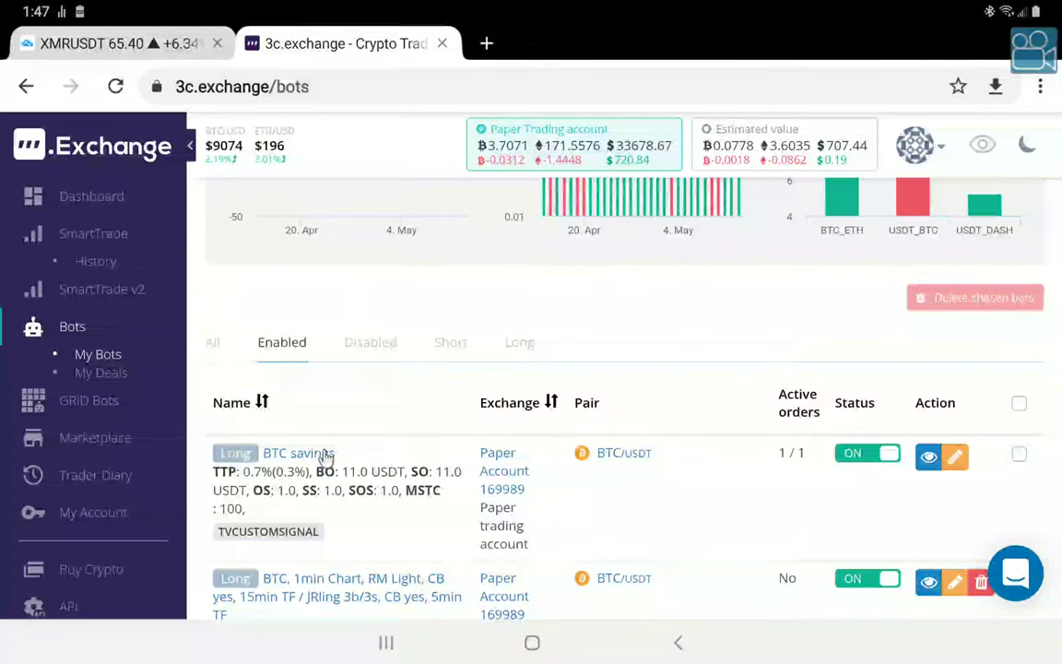
left_click(324, 457)
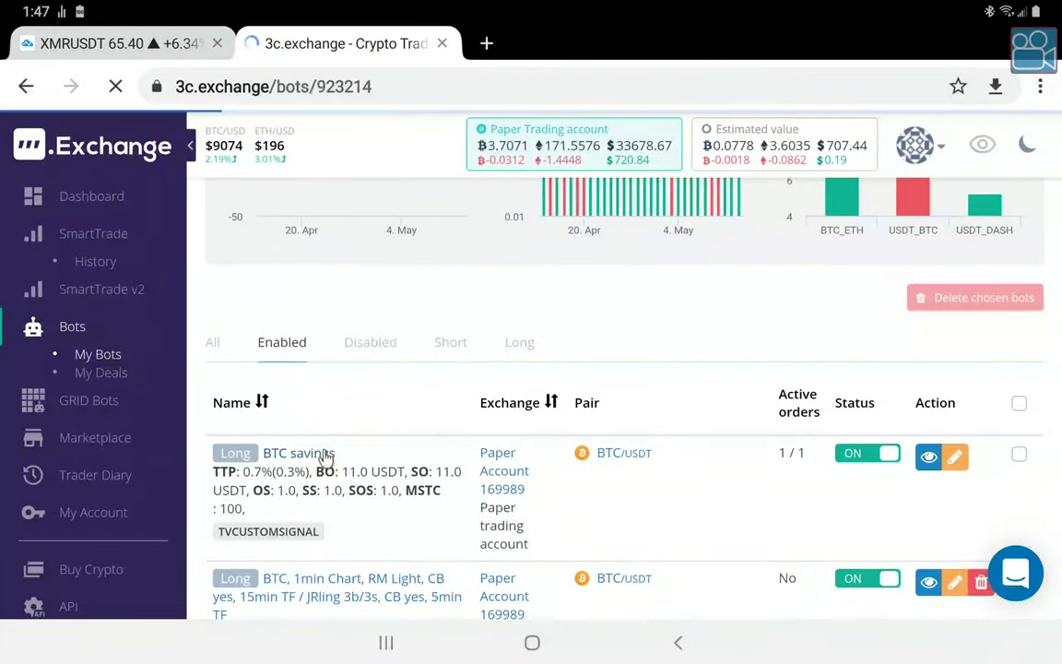
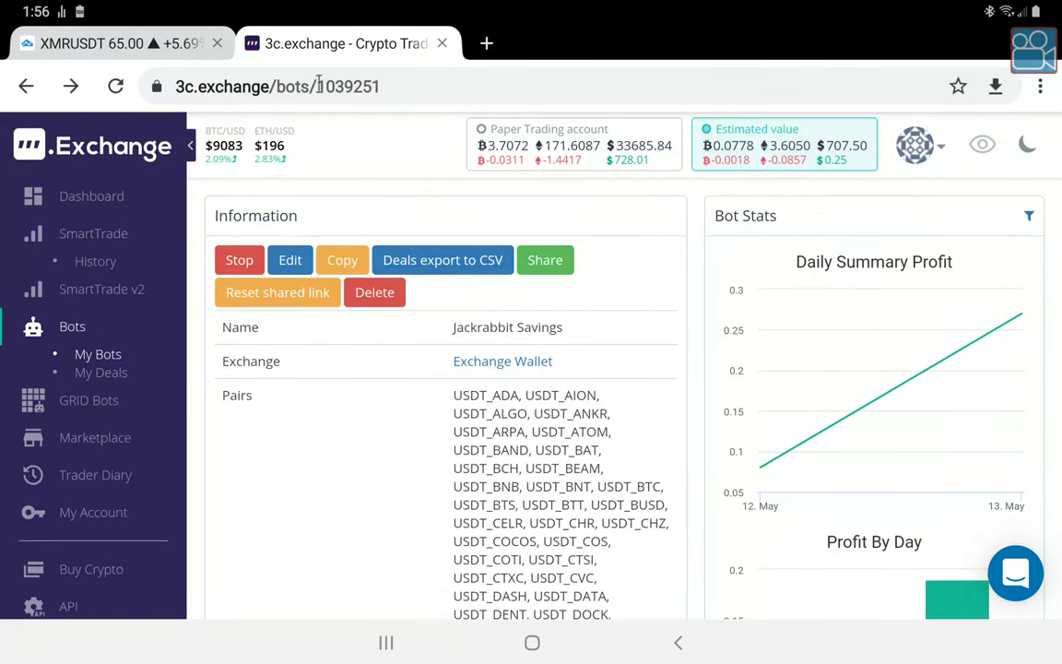
Step: Switch to the Paper Trading account and open the JR Savings bot from My Bots
left_click(523, 138)
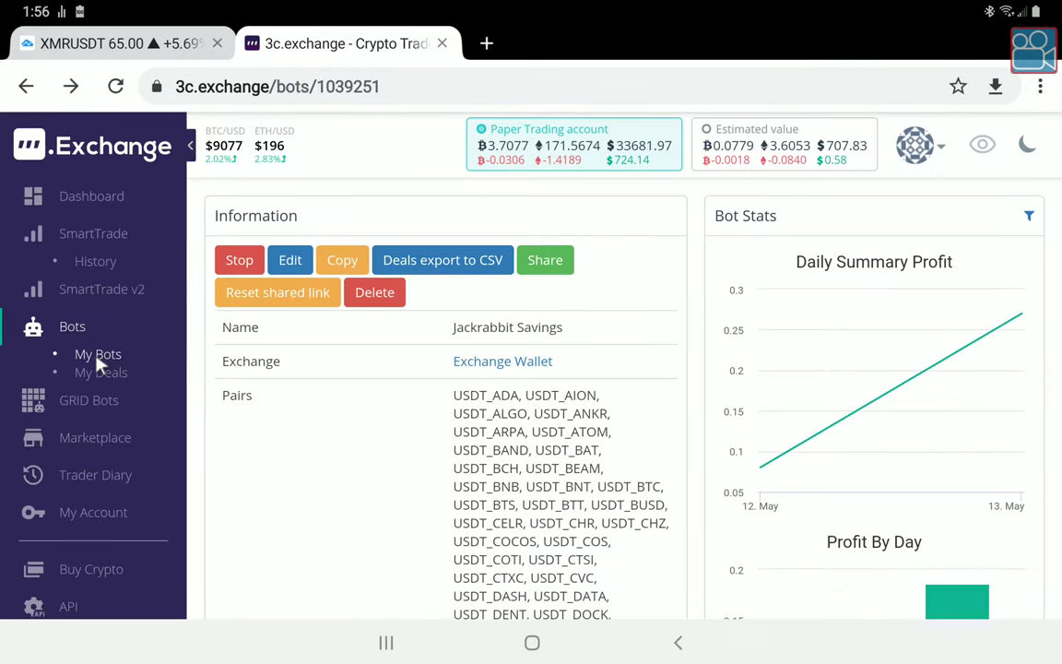
left_click(96, 358)
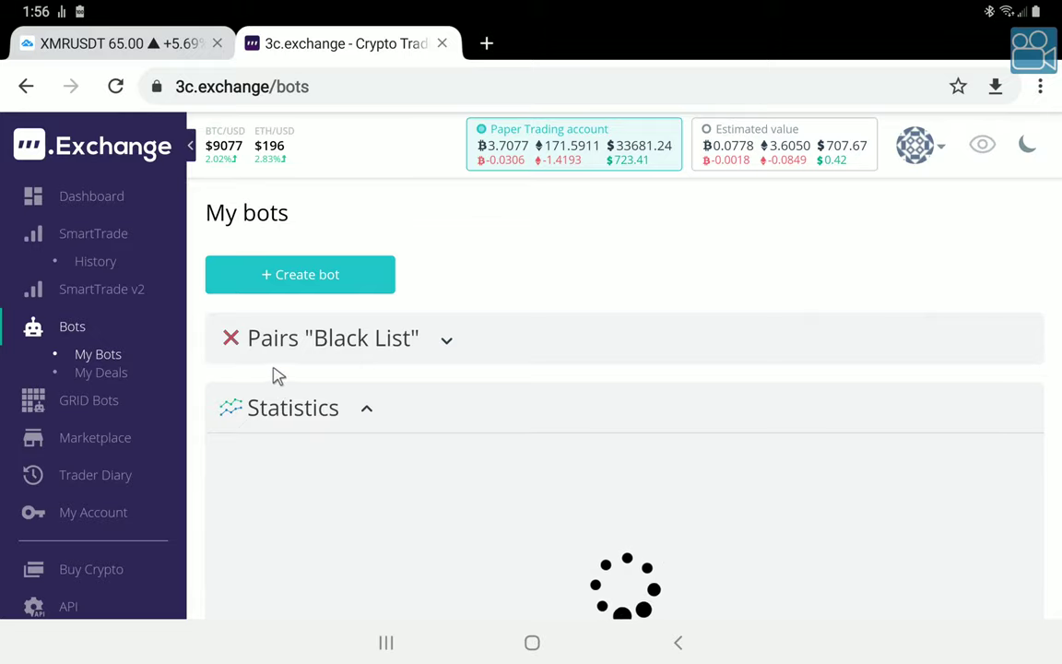
scroll(350, 422, "down", 3)
scroll(376, 416, "down", 3)
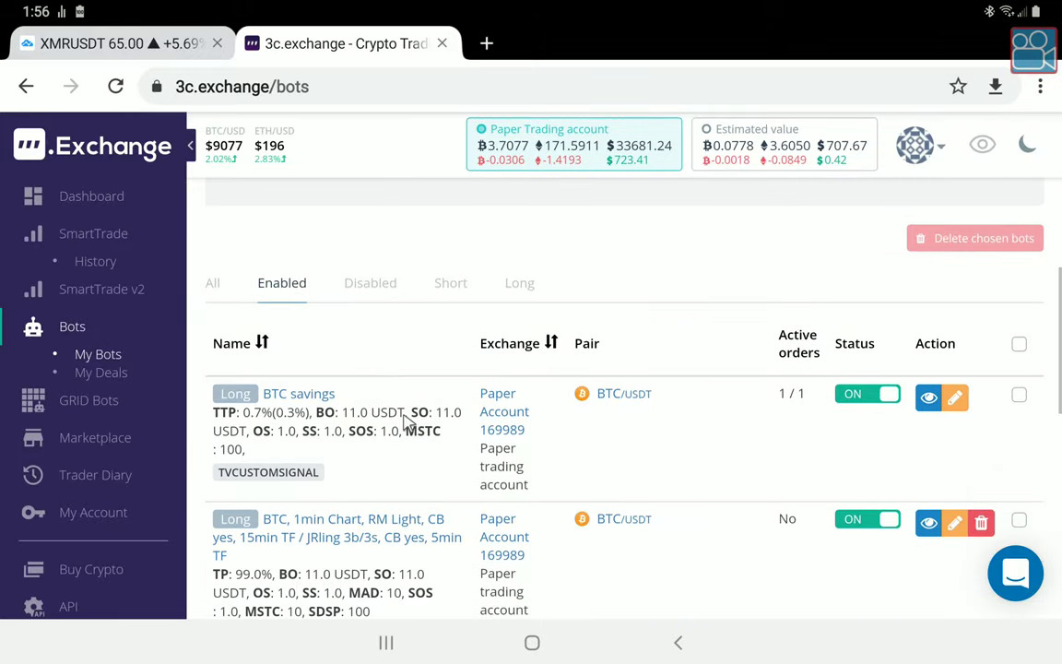
scroll(406, 422, "down", 3)
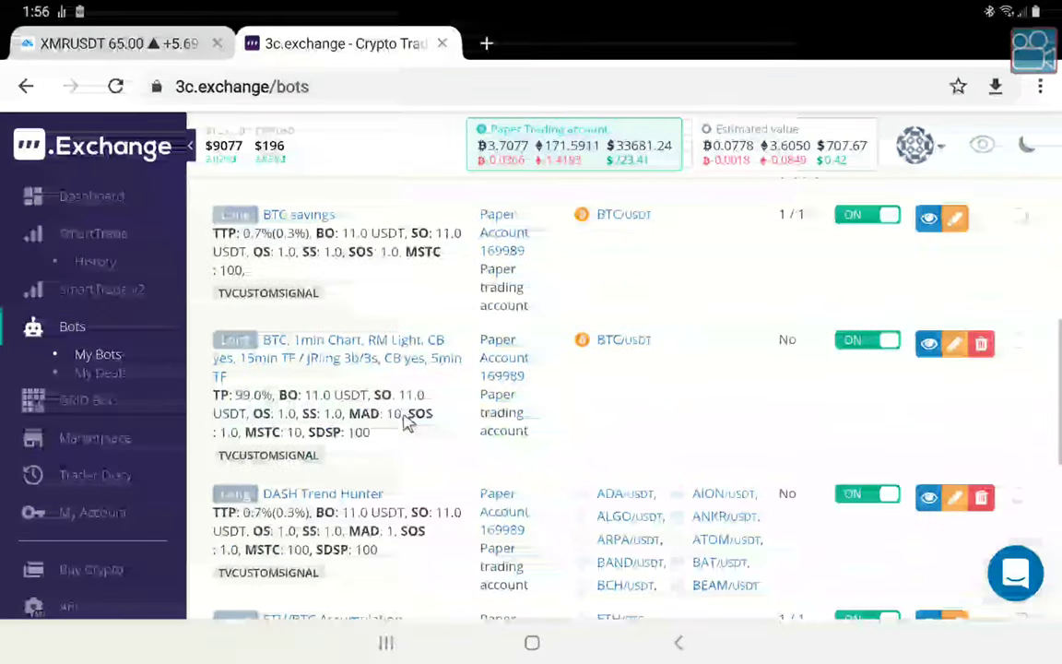
scroll(406, 422, "down", 3)
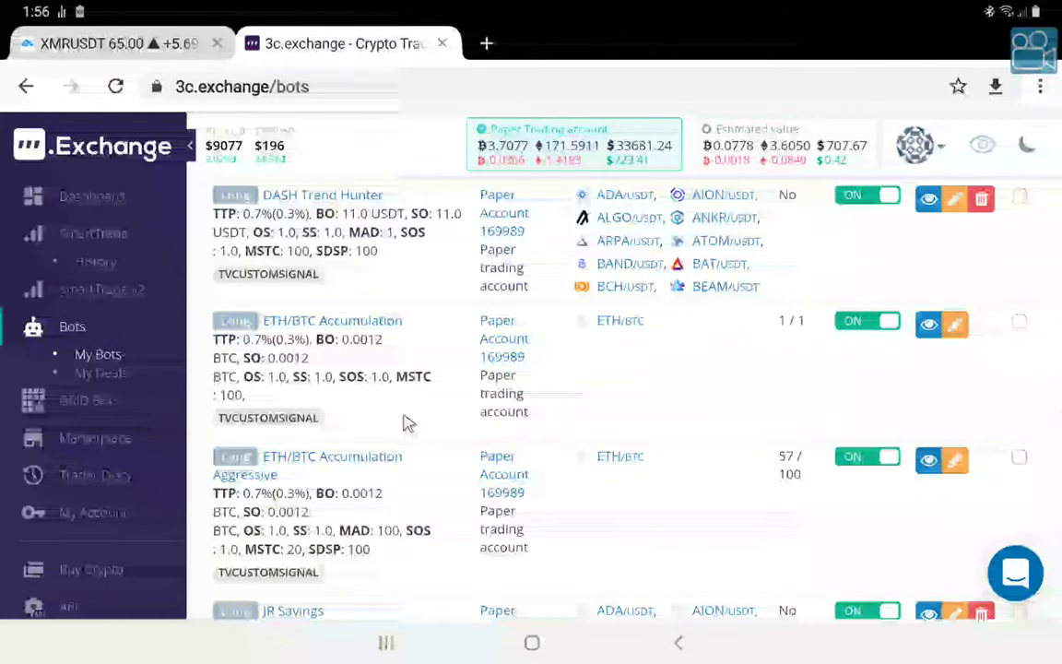
scroll(407, 422, "down", 2)
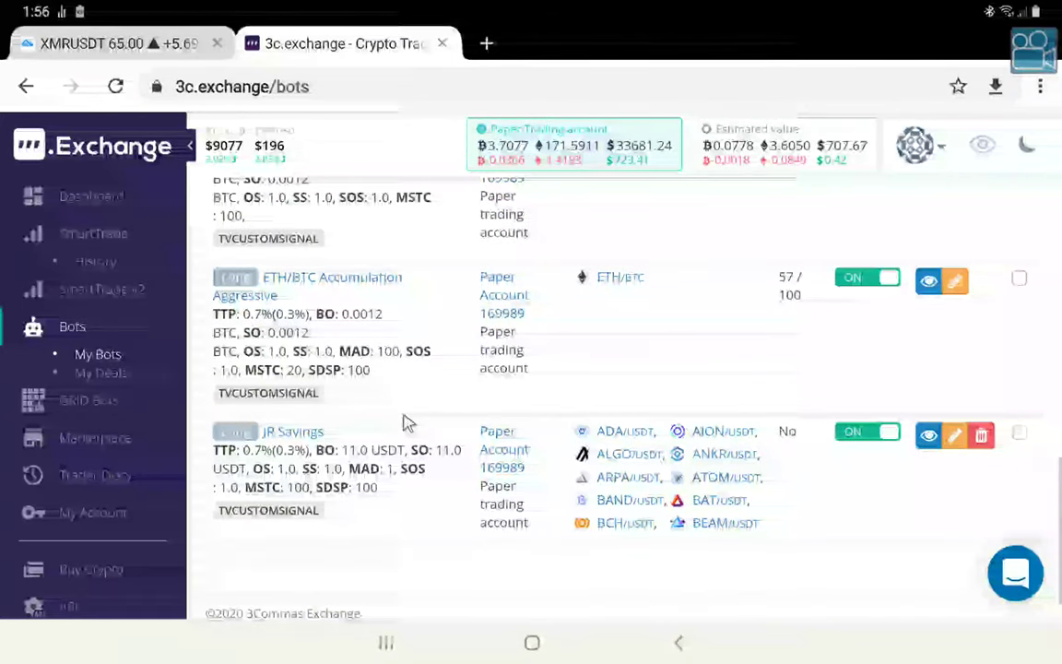
left_click(297, 433)
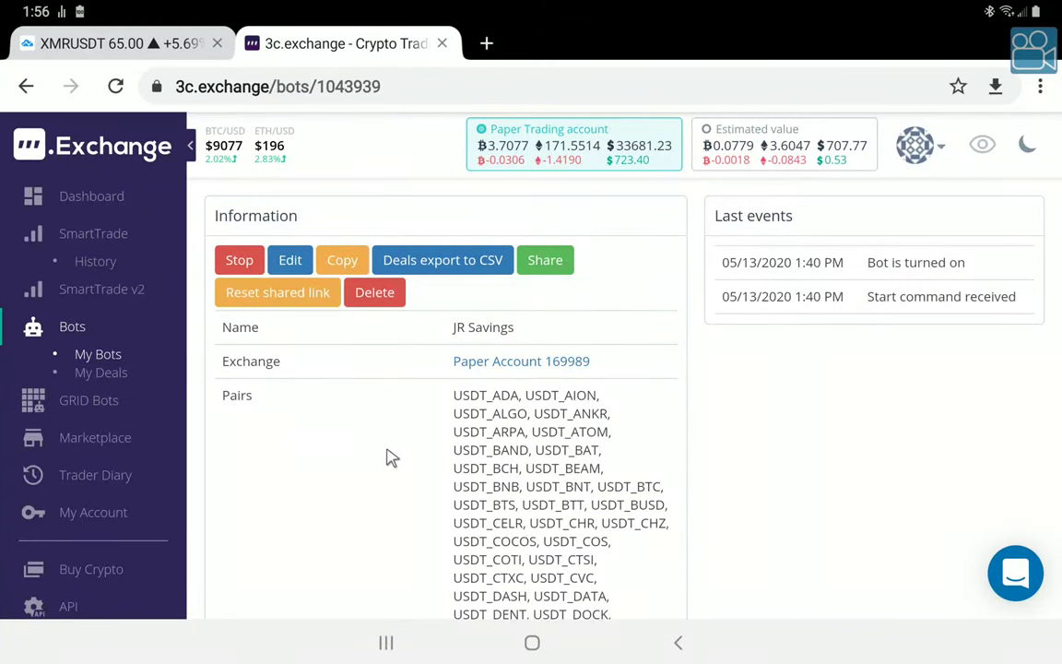
Step: Expand and copy the JR Savings bot's 'Message for deal start signal' JSON
scroll(395, 458, "down", 10)
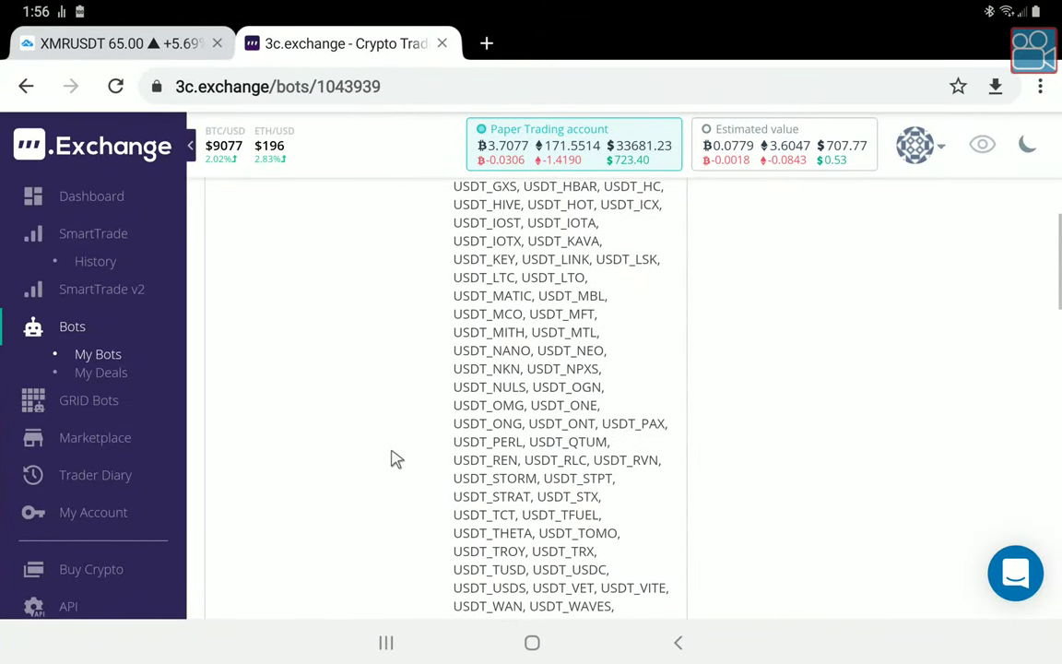
scroll(394, 458, "down", 10)
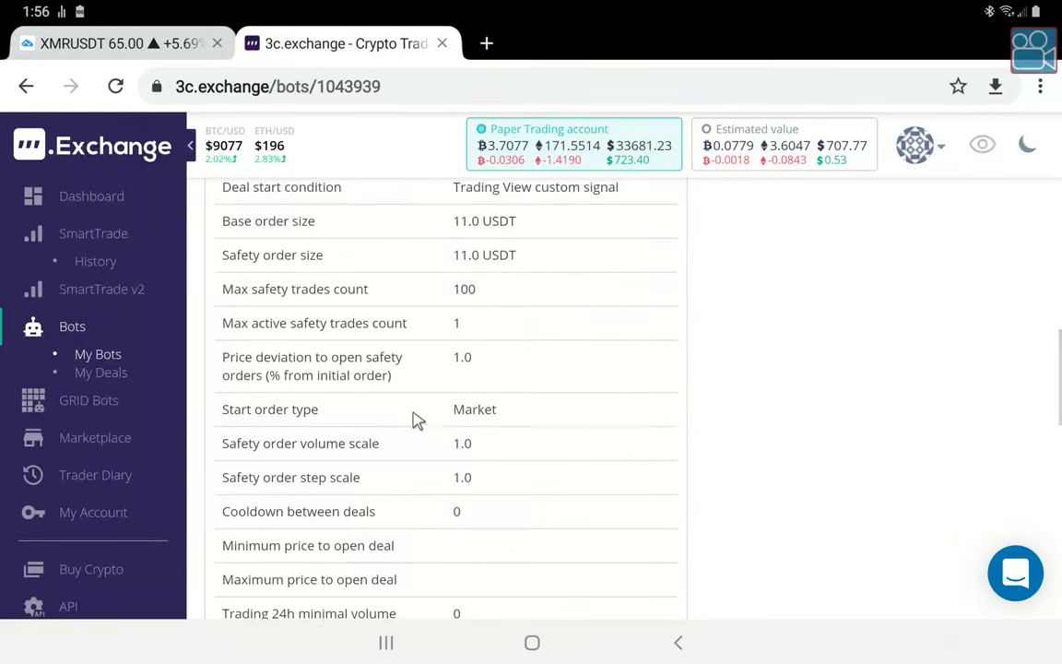
scroll(415, 389, "down", 8)
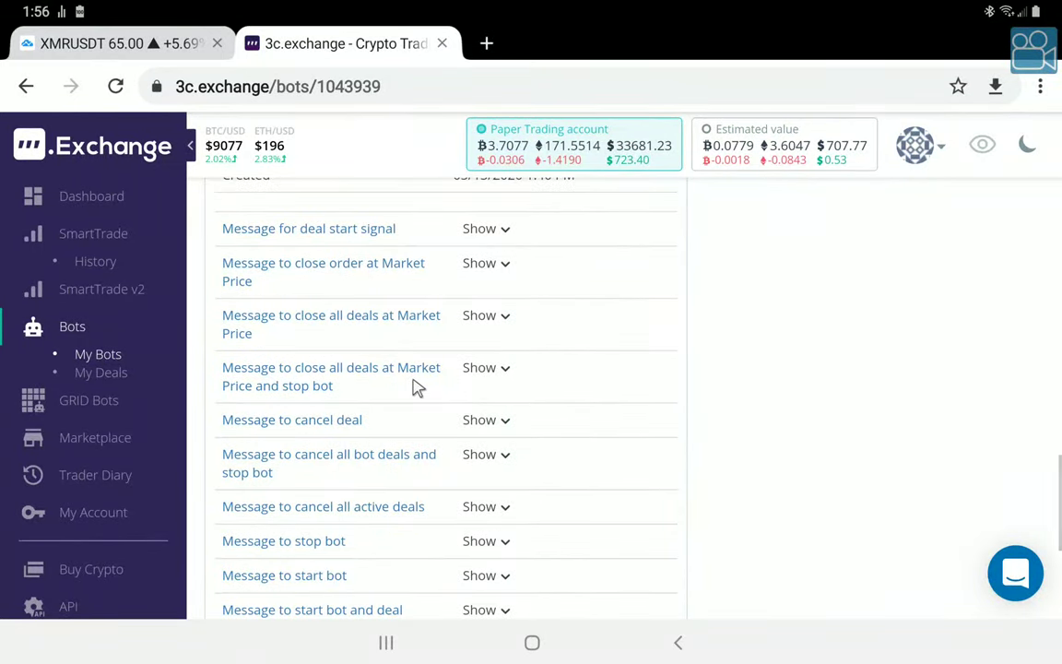
left_click(485, 231)
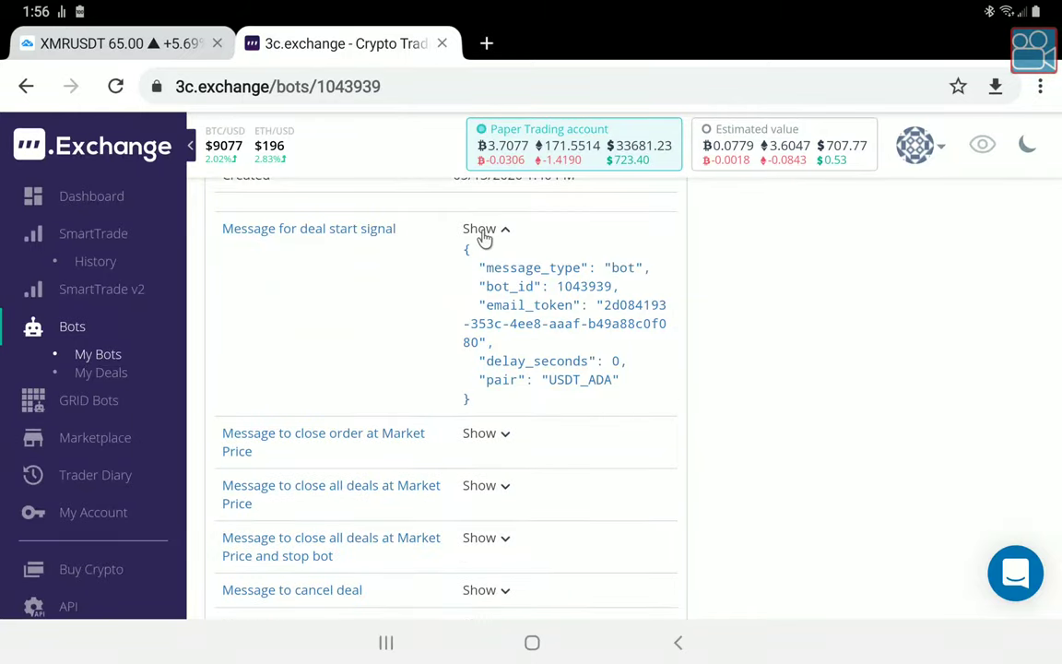
left_click(552, 309)
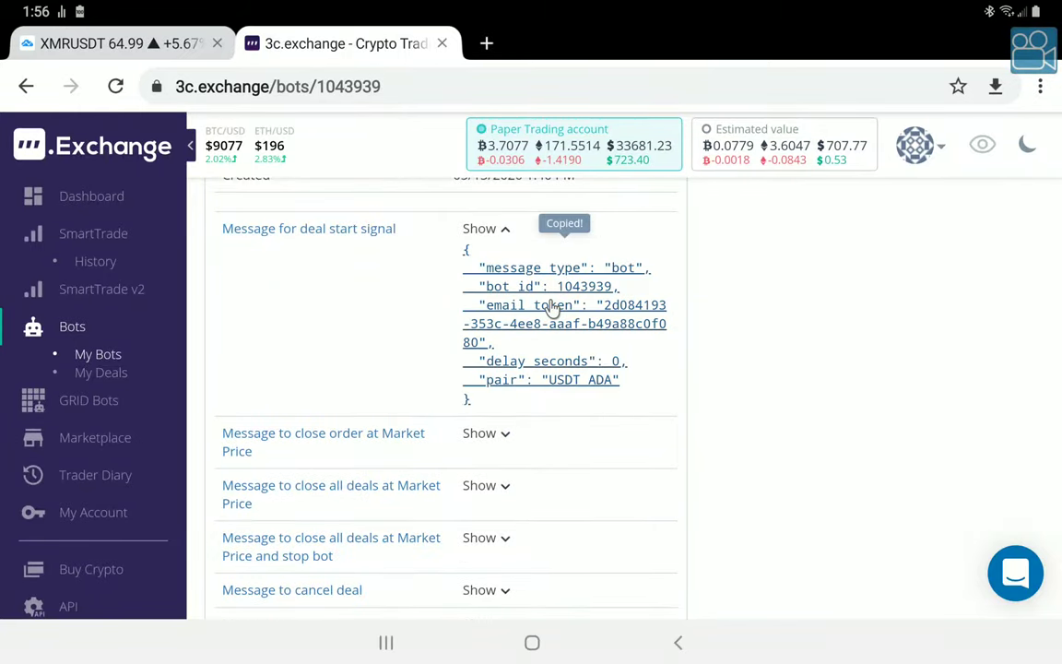
left_click(150, 50)
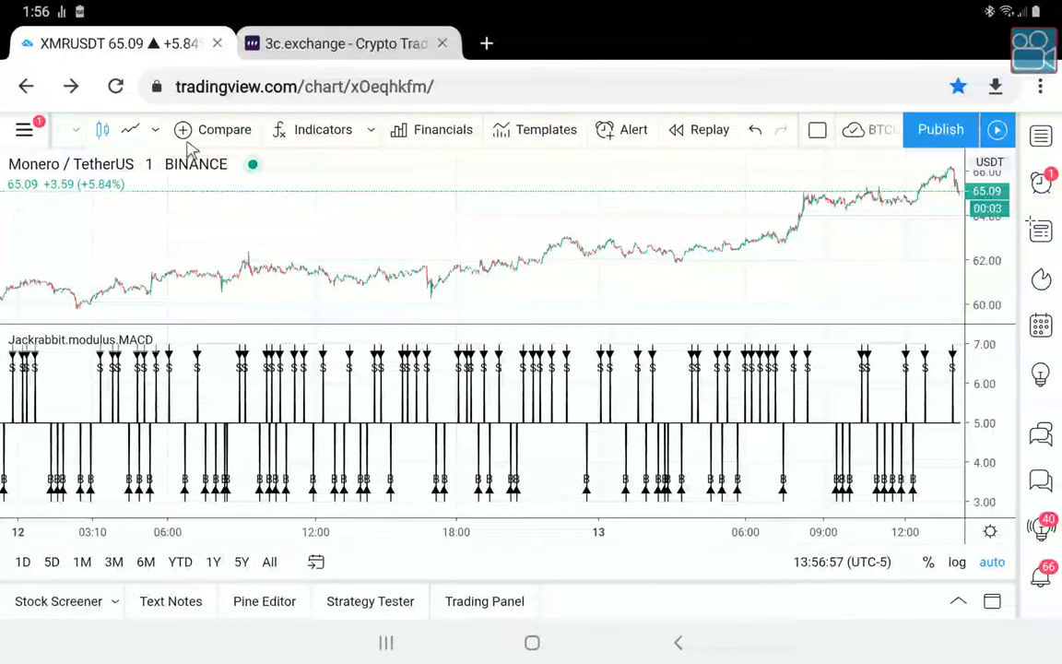
Step: Search BTCUSDT in the symbol box and load the Bitcoin / TetherUS chart
scroll(189, 133, "left", 5)
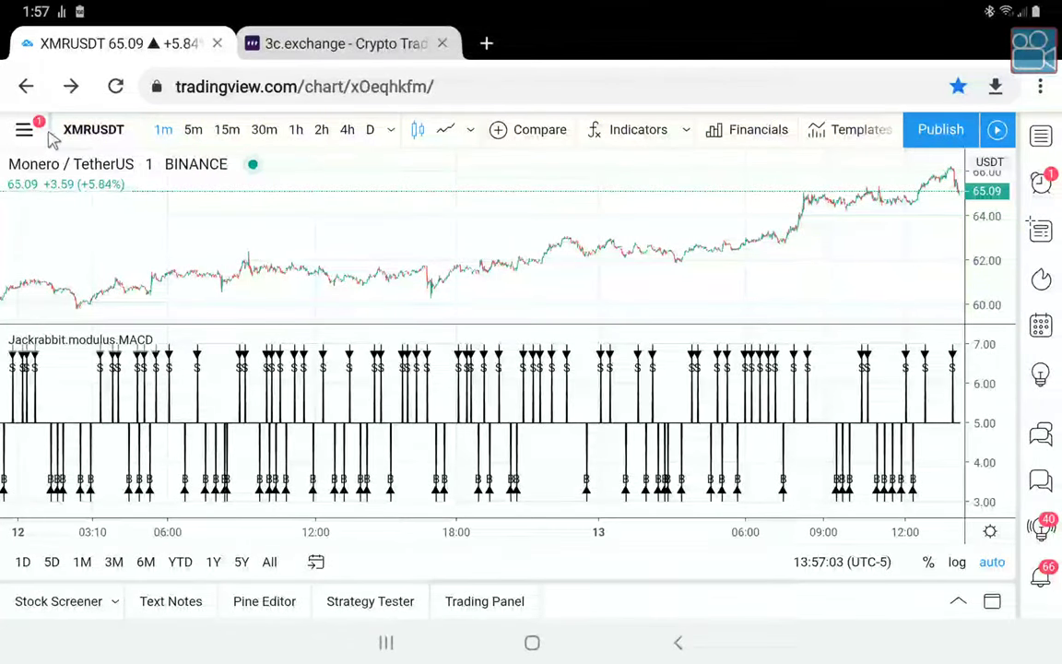
left_click(135, 130)
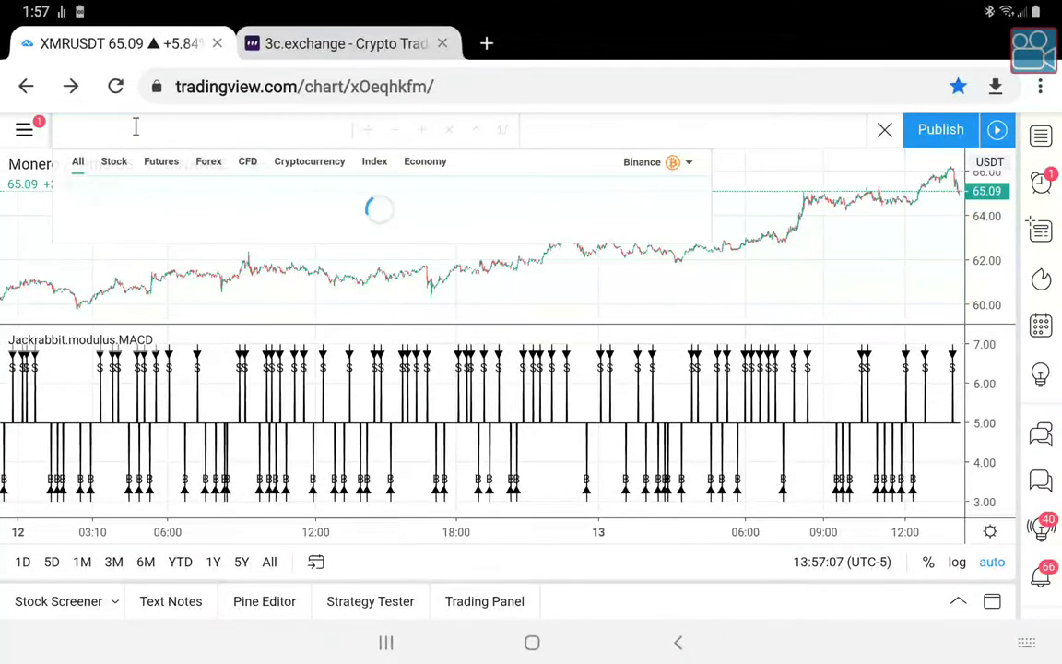
type("BTC")
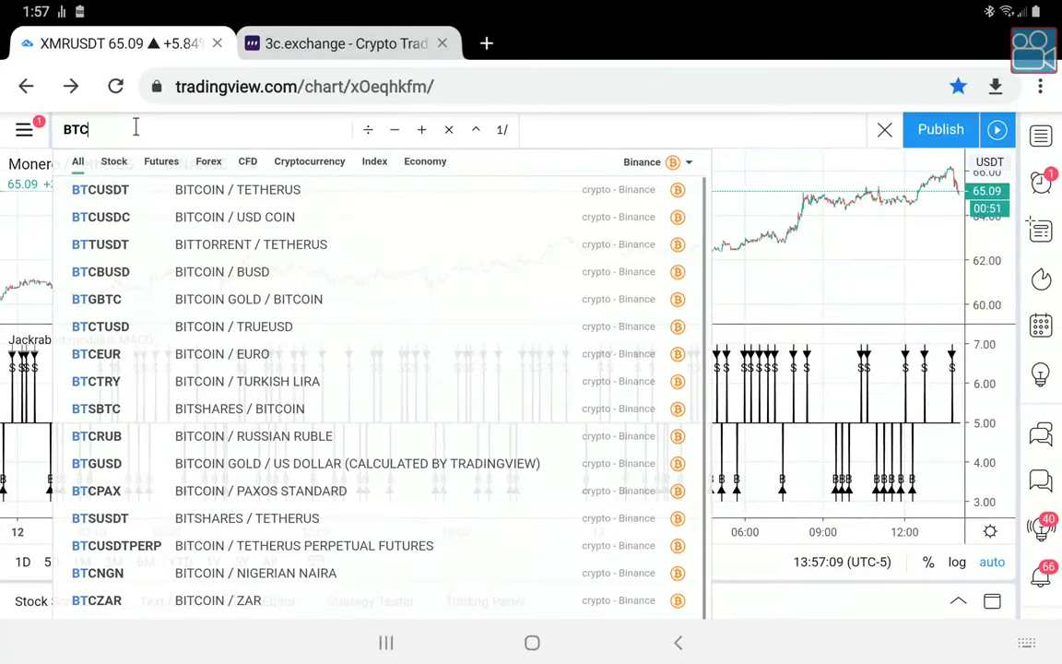
type("USDT")
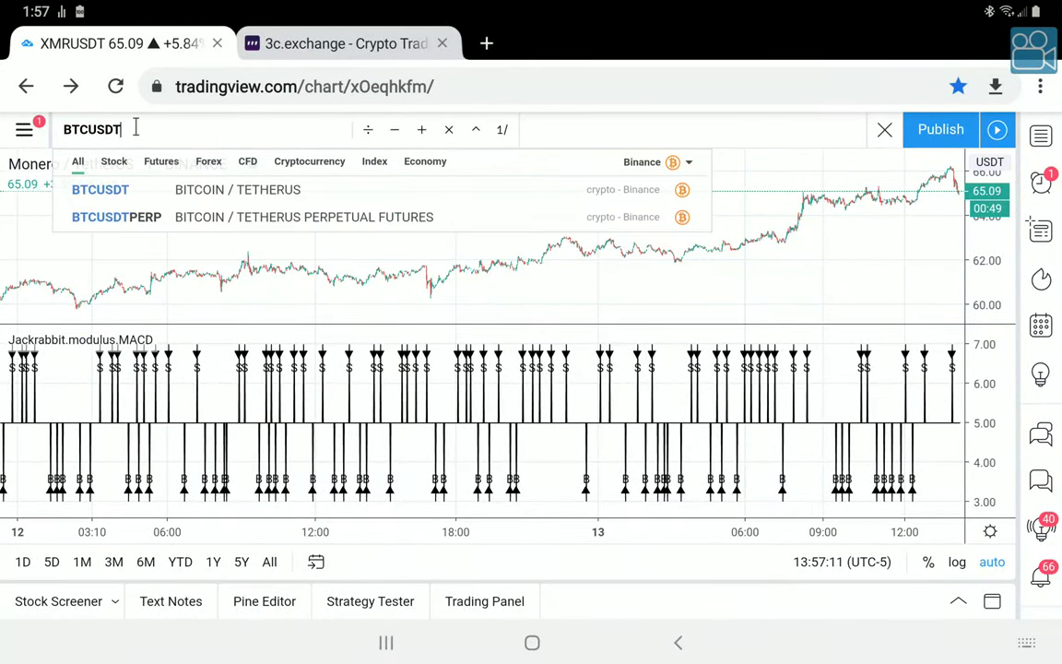
left_click(215, 190)
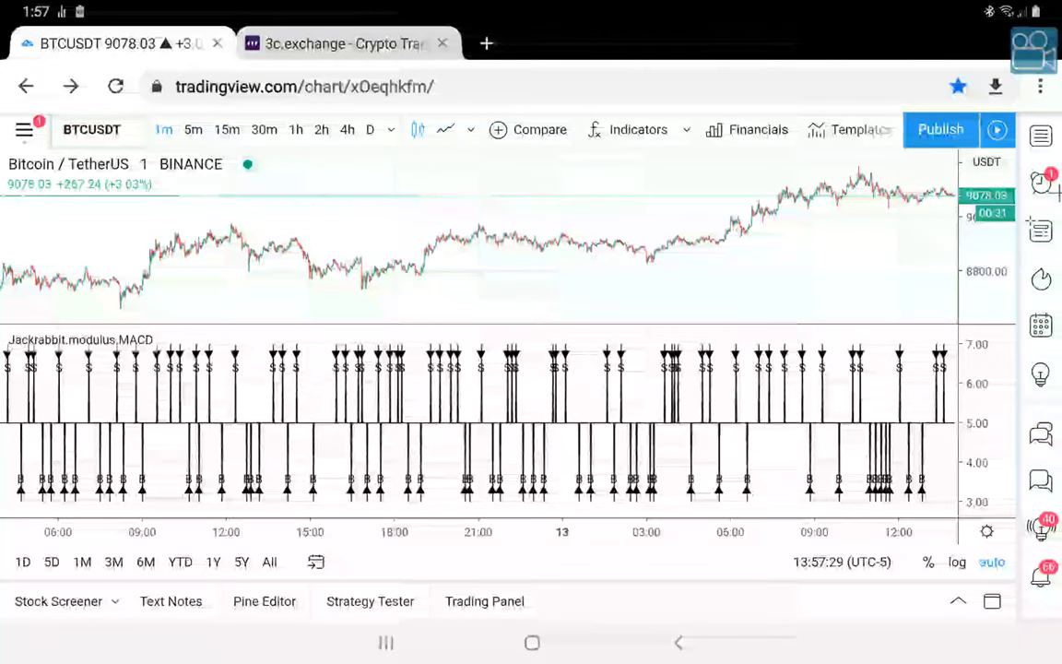
Step: Start a new BTCUSDT alert on Jackrabbit.modulus.MACD, once per bar close, checking the webhook URL
left_click(1041, 182)
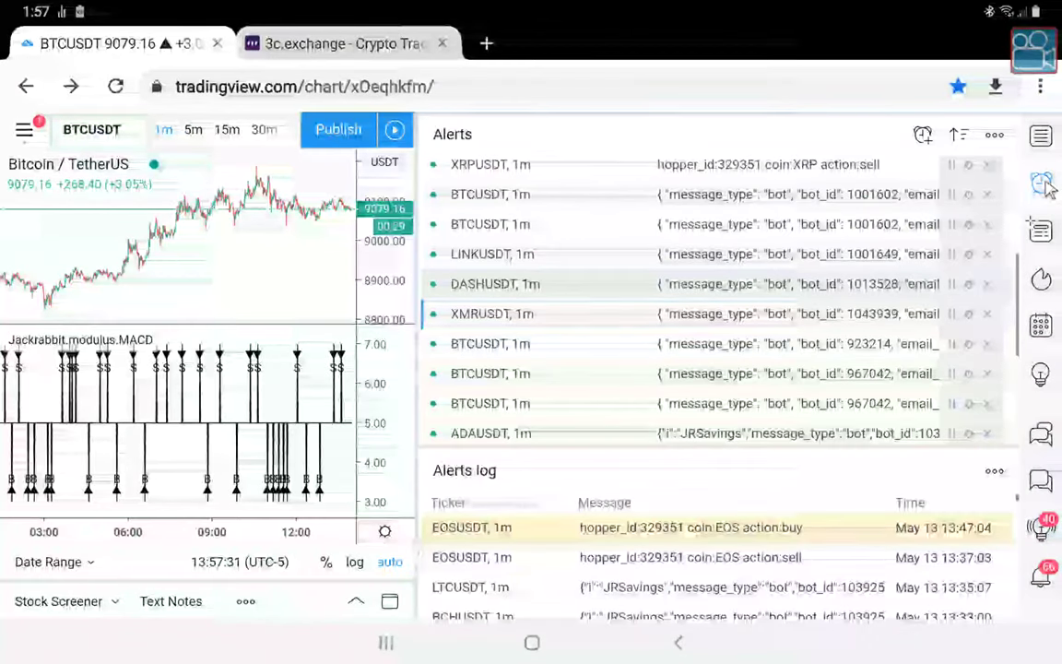
left_click(923, 136)
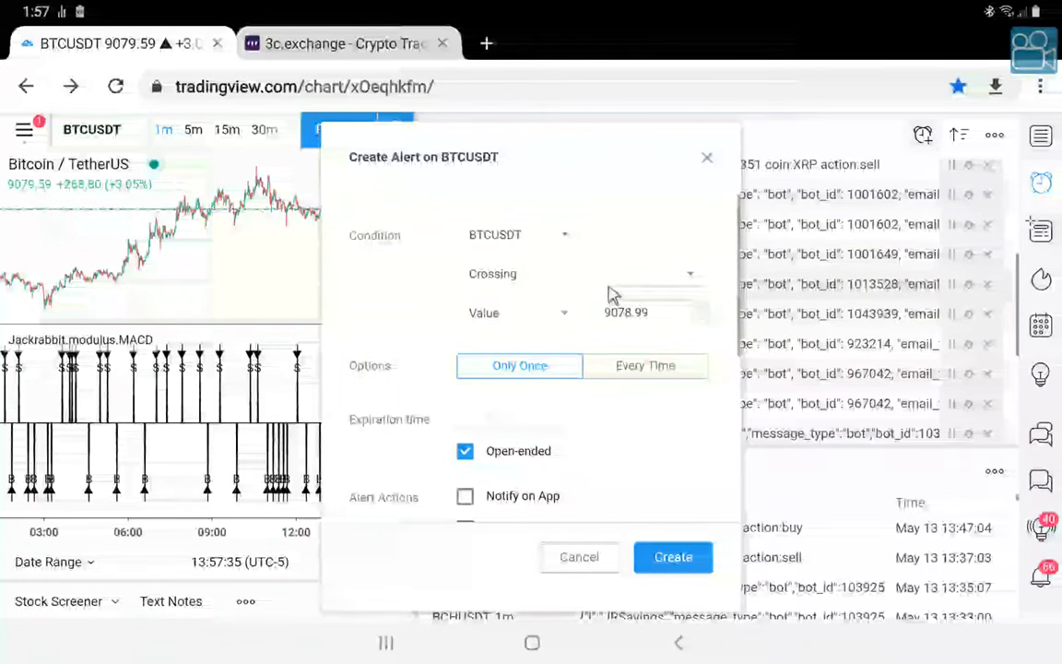
left_click(515, 238)
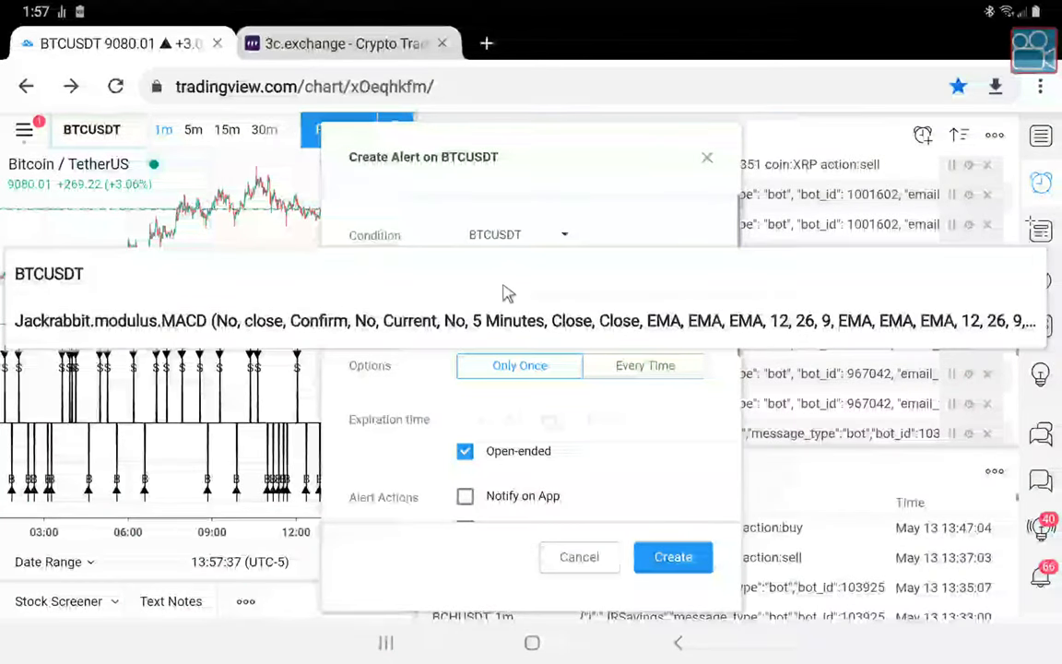
left_click(505, 325)
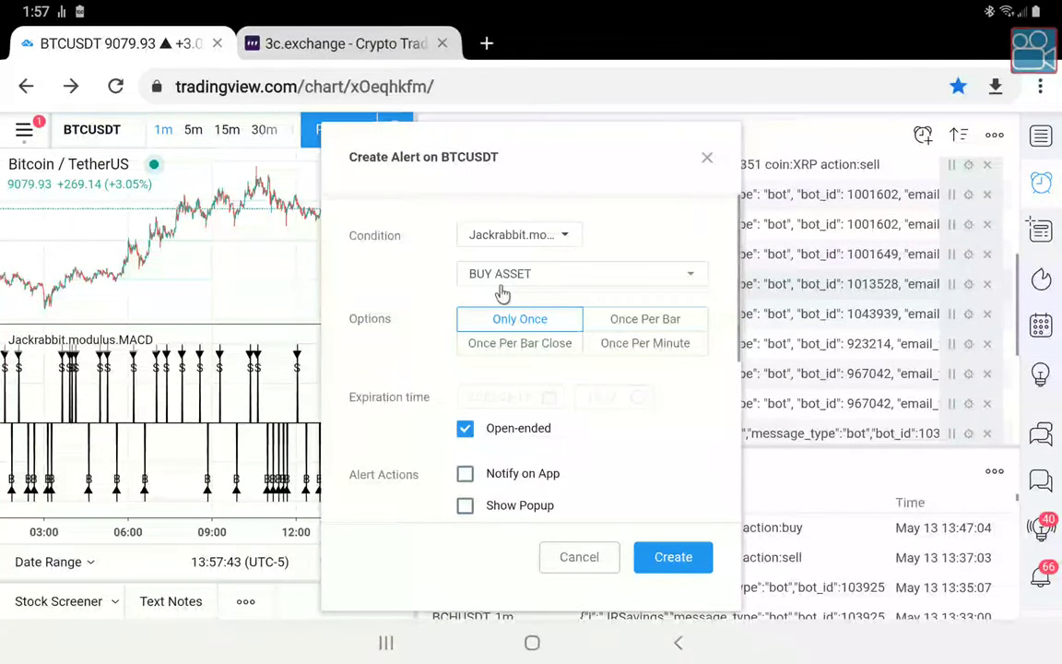
left_click(524, 349)
scroll(574, 423, "down", 5)
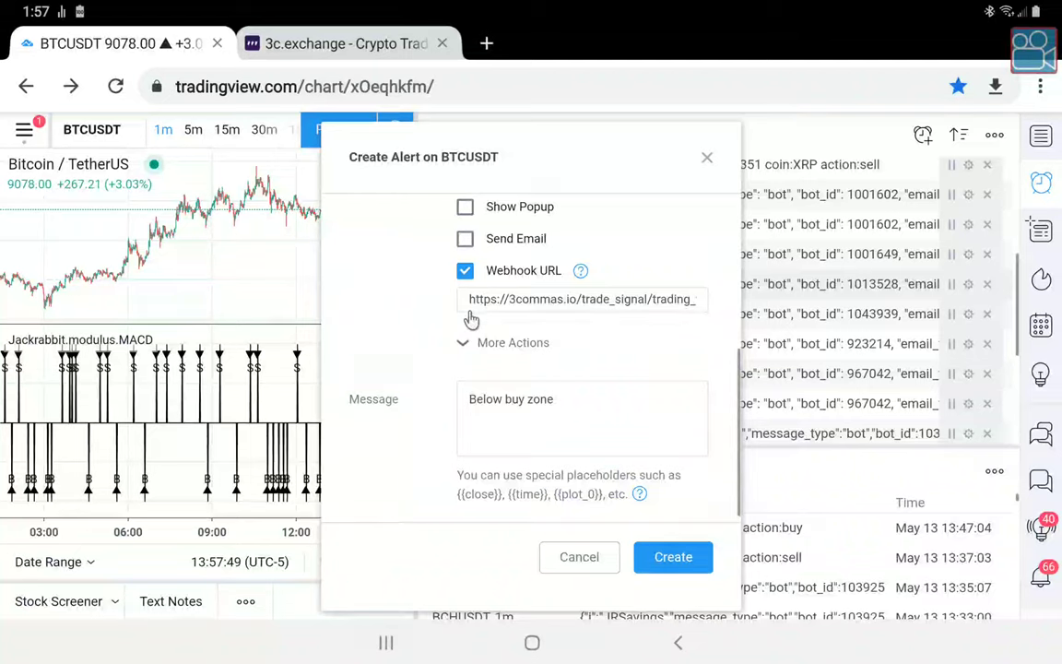
left_click(663, 301)
key("End")
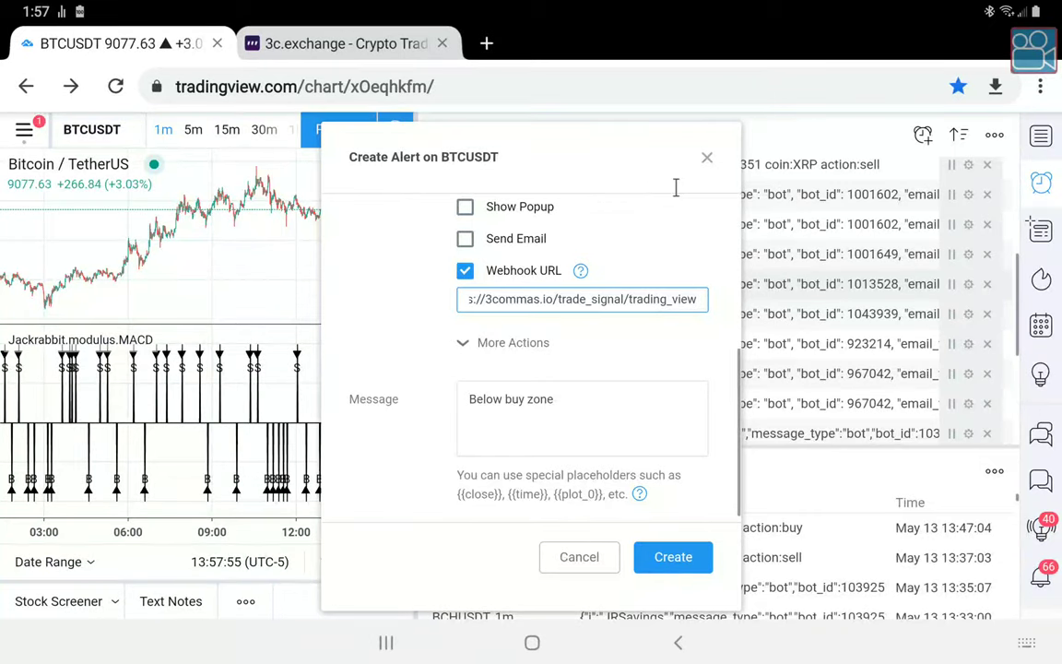
key("Home")
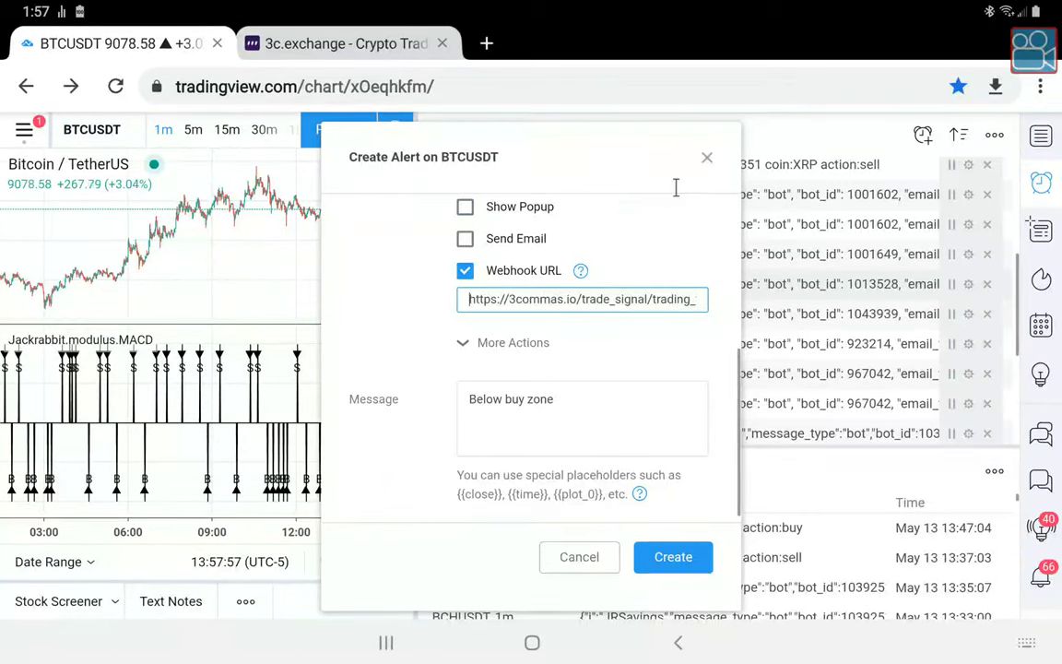
Step: Replace the alert message with the copied deal-start JSON, create it, and accept the repaint warning
left_click(653, 419)
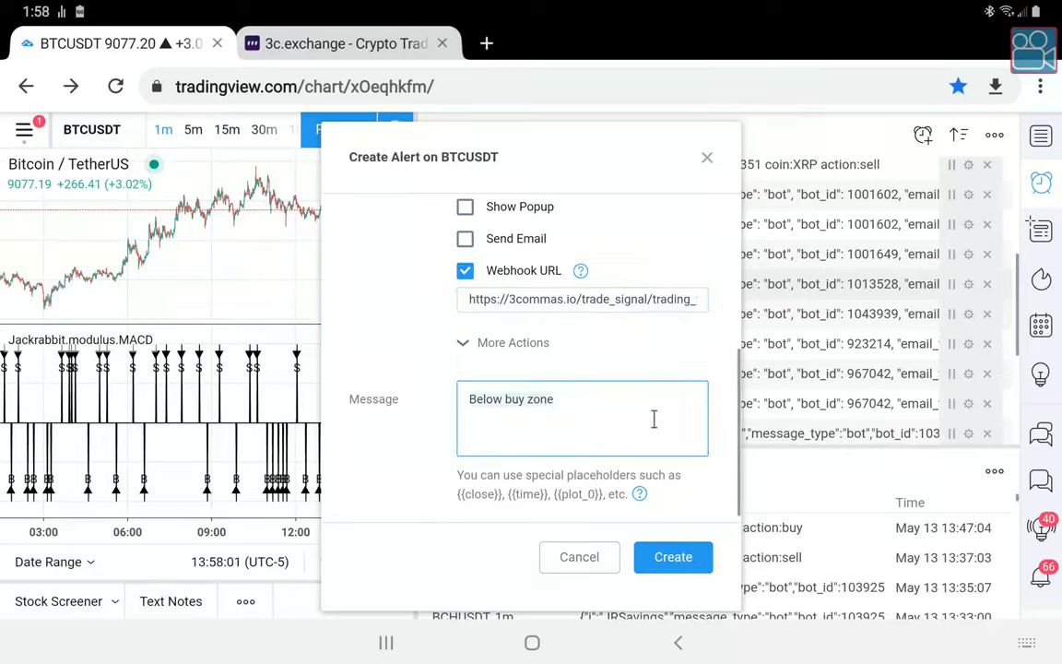
key("ctrl+a")
key("BackSpace")
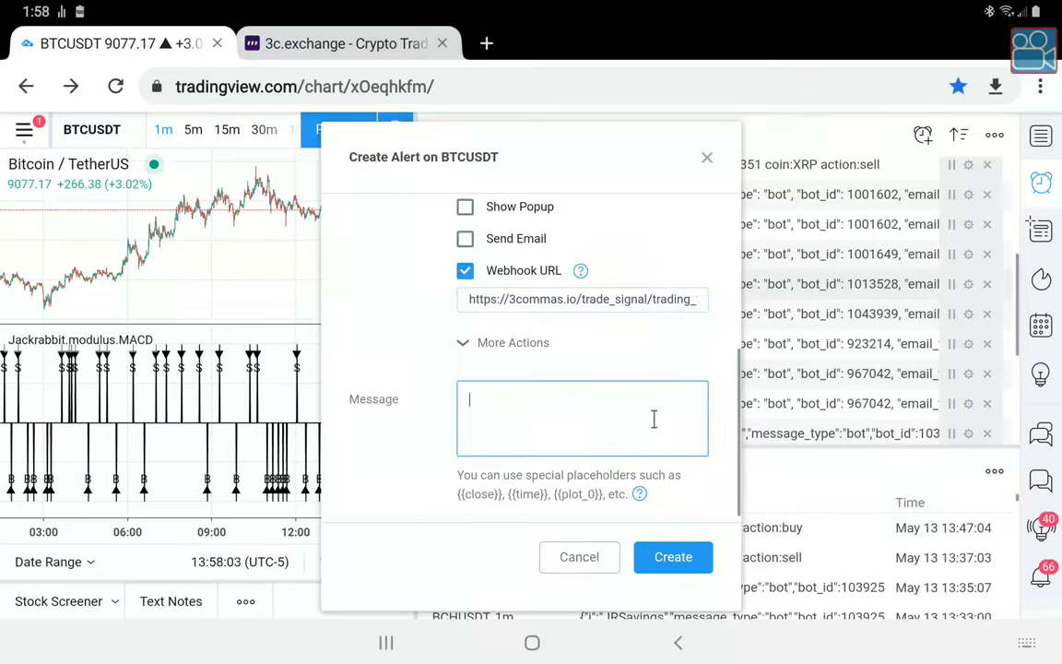
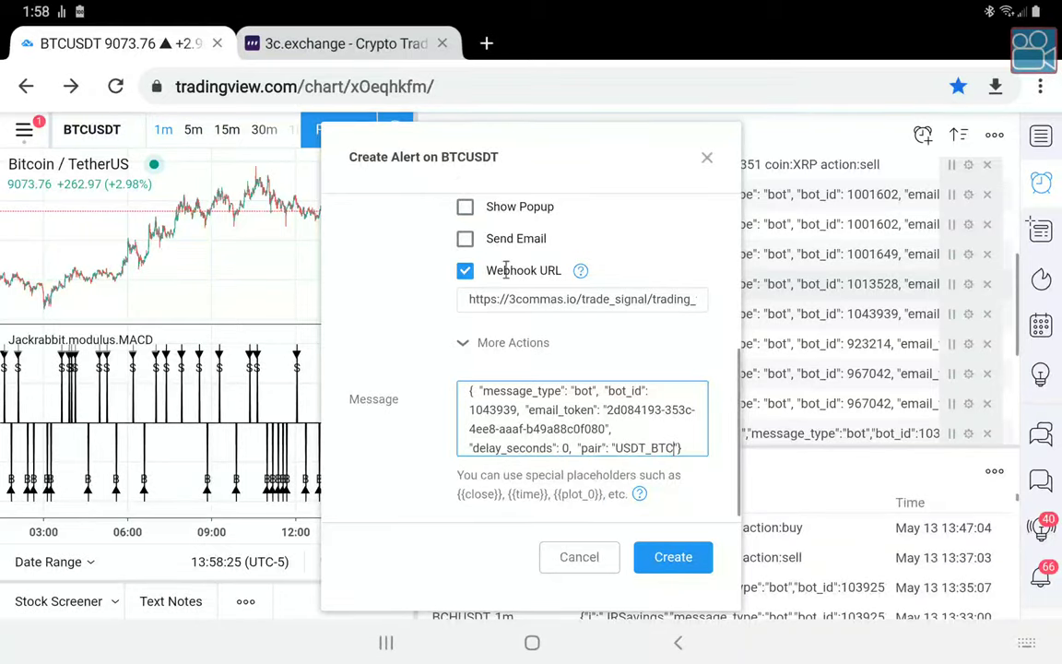
left_click(662, 560)
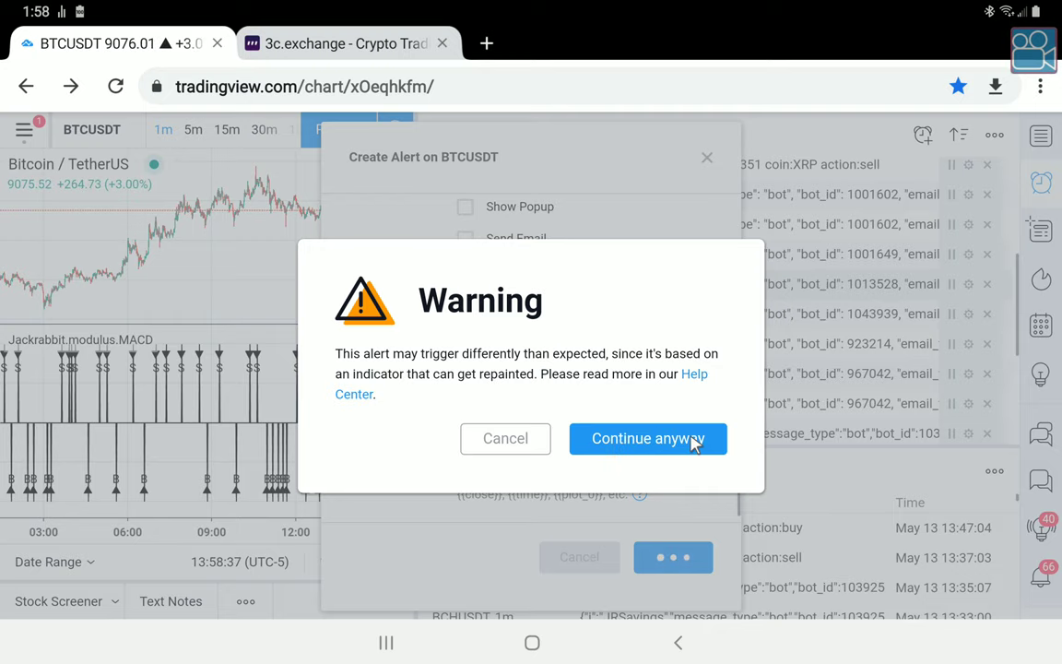
left_click(693, 441)
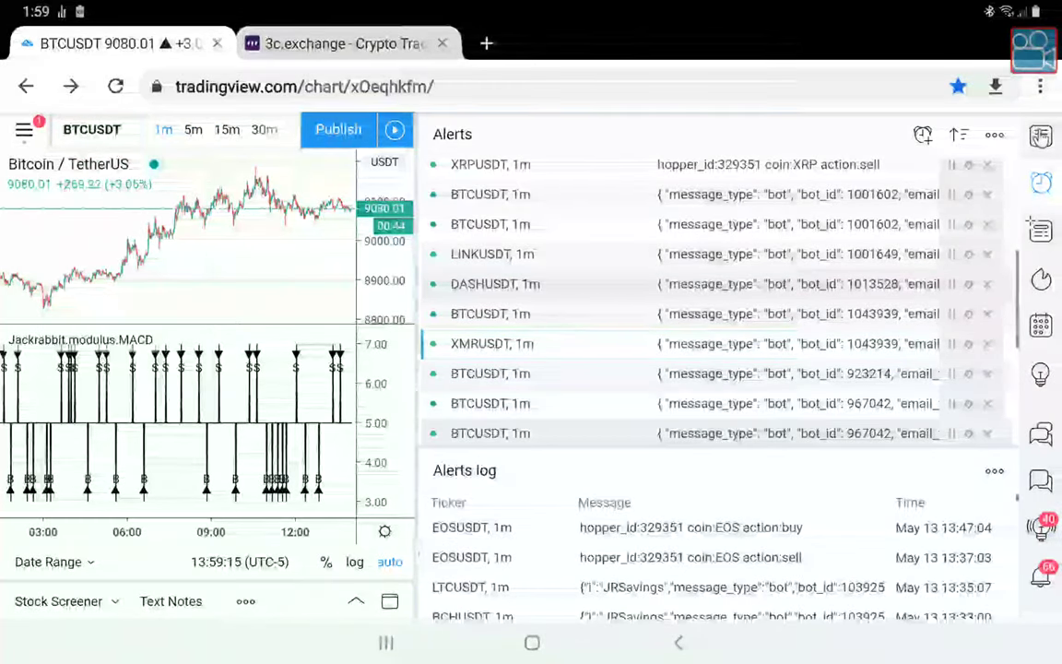
Step: Hide the Alerts panel for a full-width chart and switch BTCUSDT to the 1-hour timeframe
left_click(1041, 136)
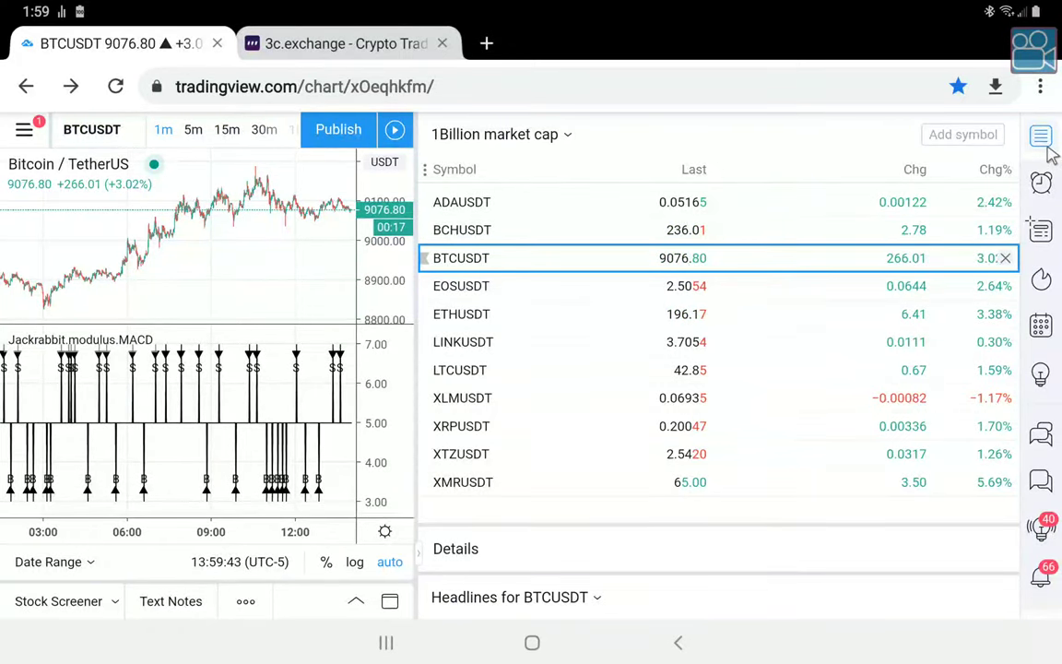
left_click(1040, 183)
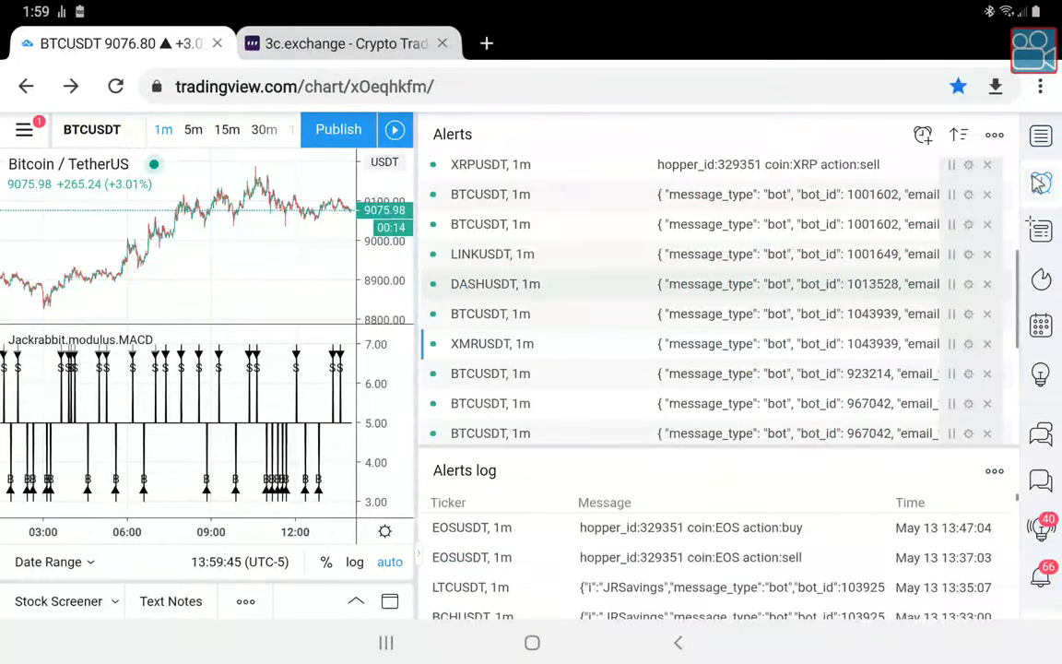
left_click(1040, 182)
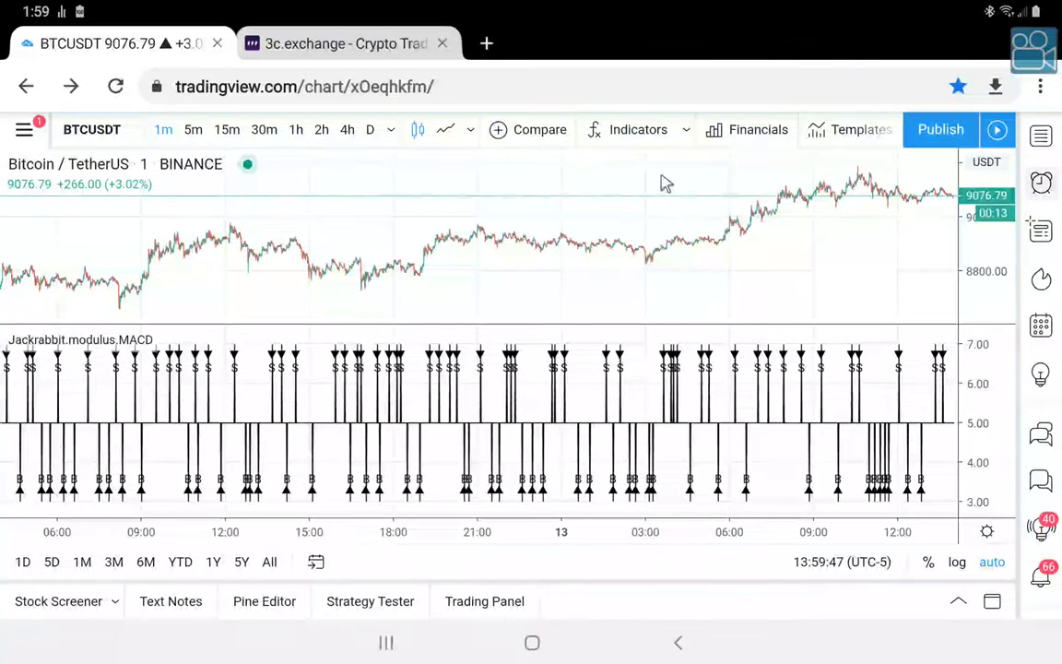
left_click(296, 130)
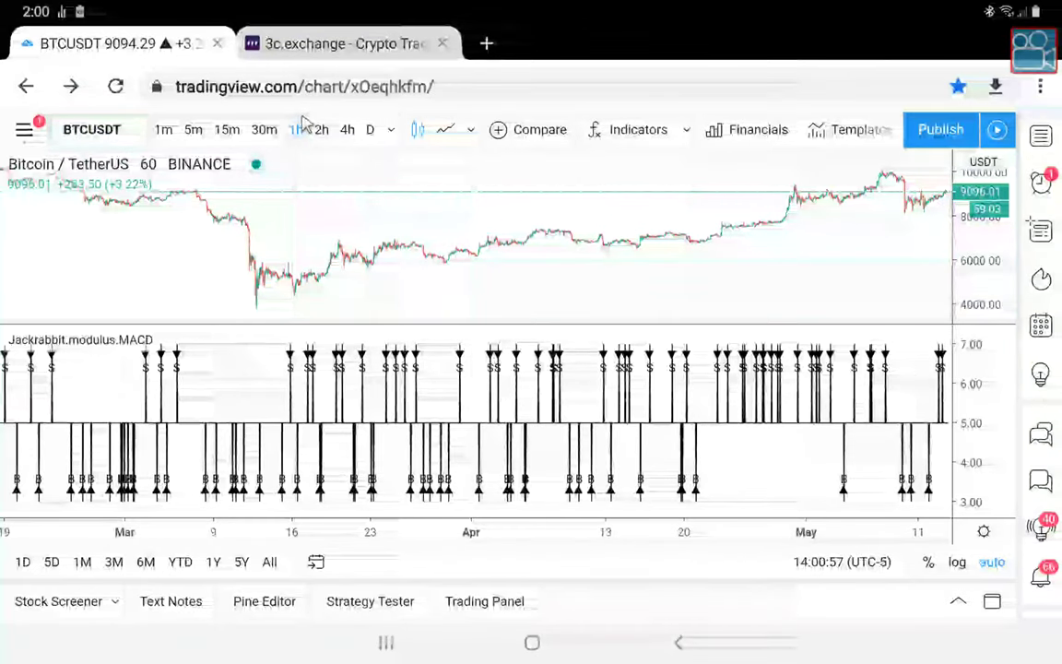
Step: Return to the 3C Exchange page for bot 1043939 with its deal start message shown
left_click(311, 48)
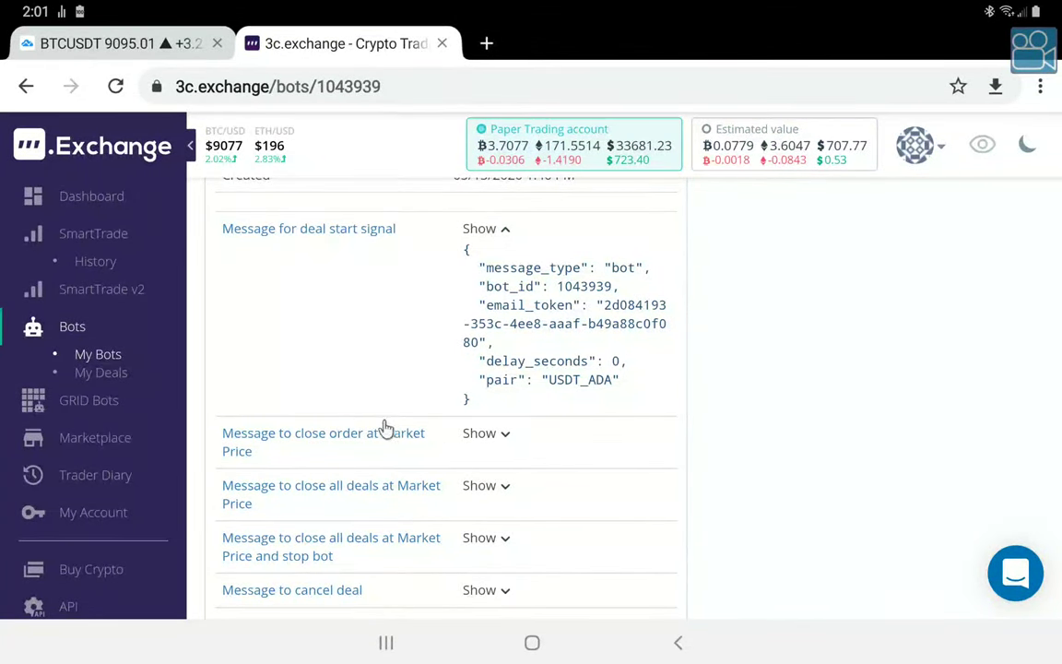
Step: On My Deals, select the Estimated value account and refresh the USDT_XMR deal
left_click(129, 378)
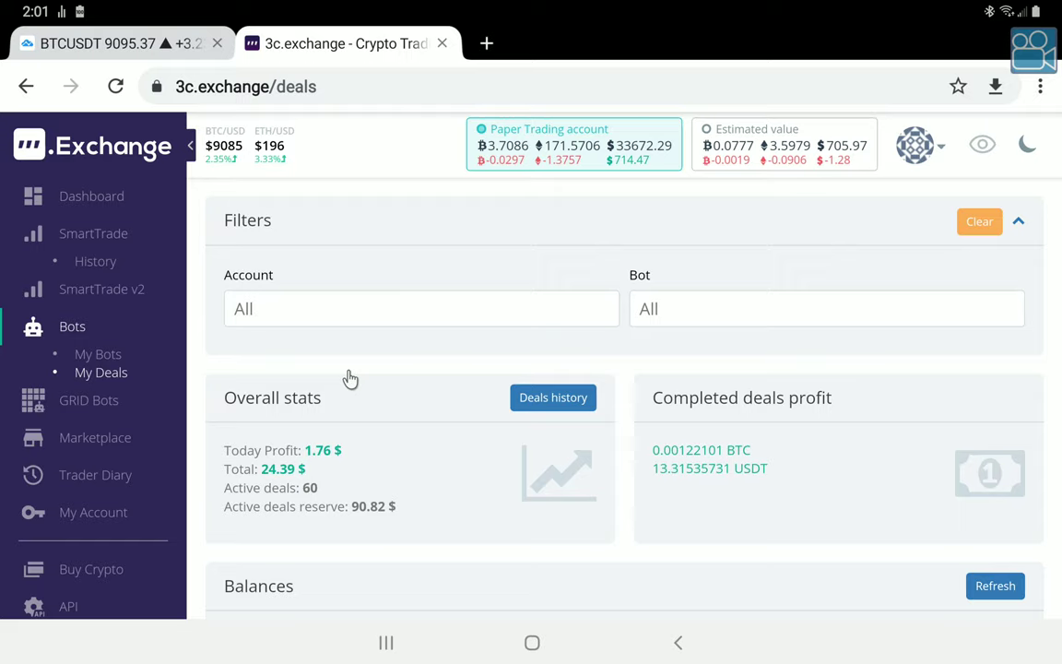
left_click(733, 163)
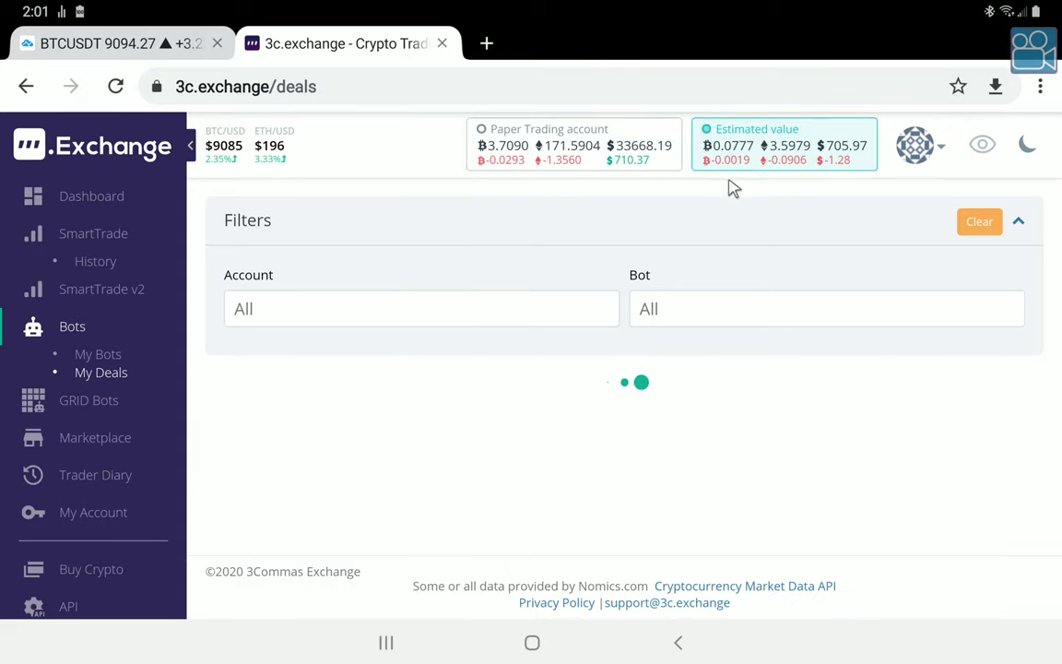
scroll(656, 327, "down", 5)
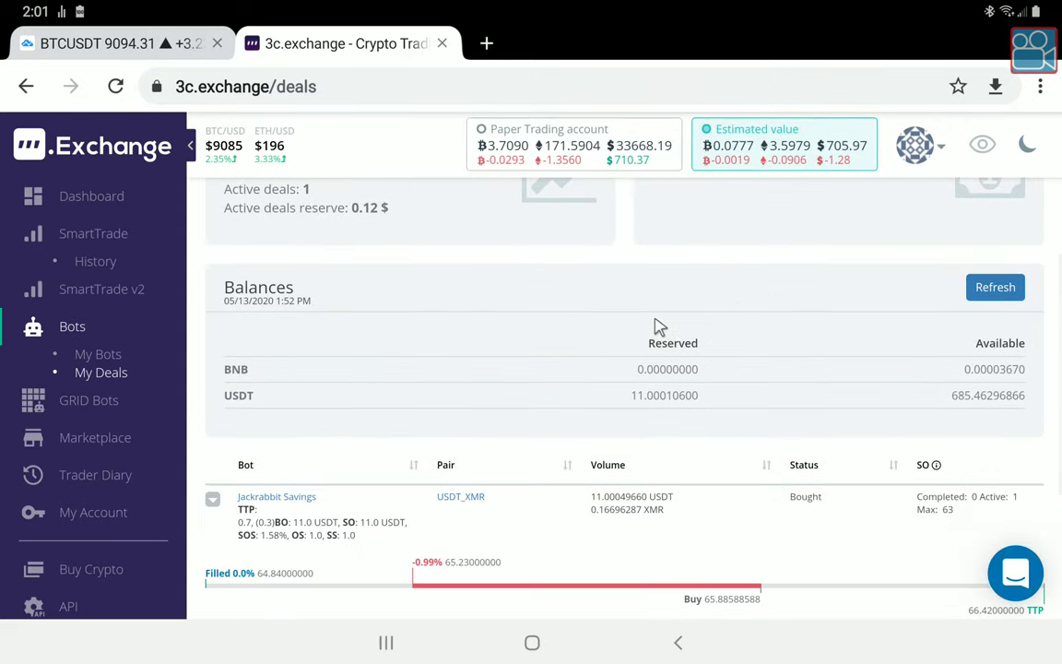
scroll(659, 327, "down", 4)
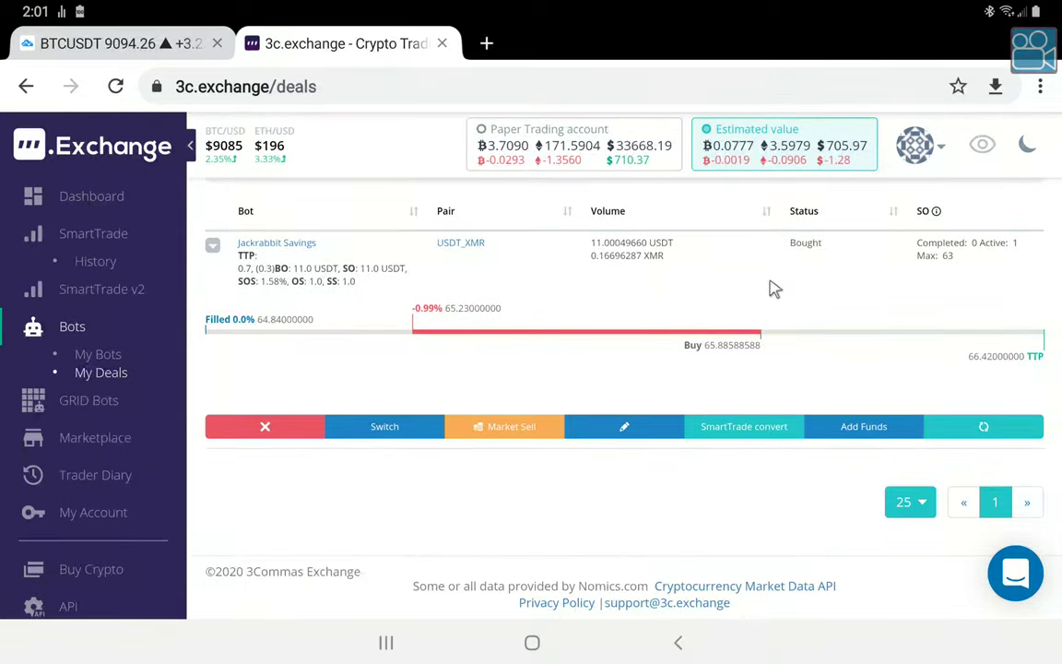
left_click(1004, 430)
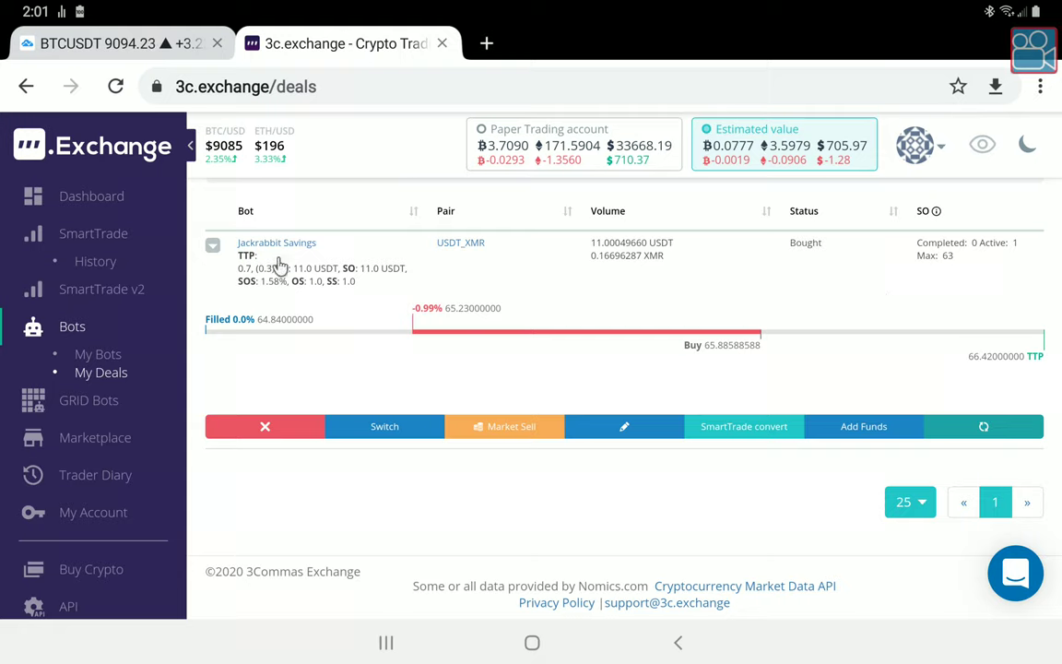
left_click(126, 35)
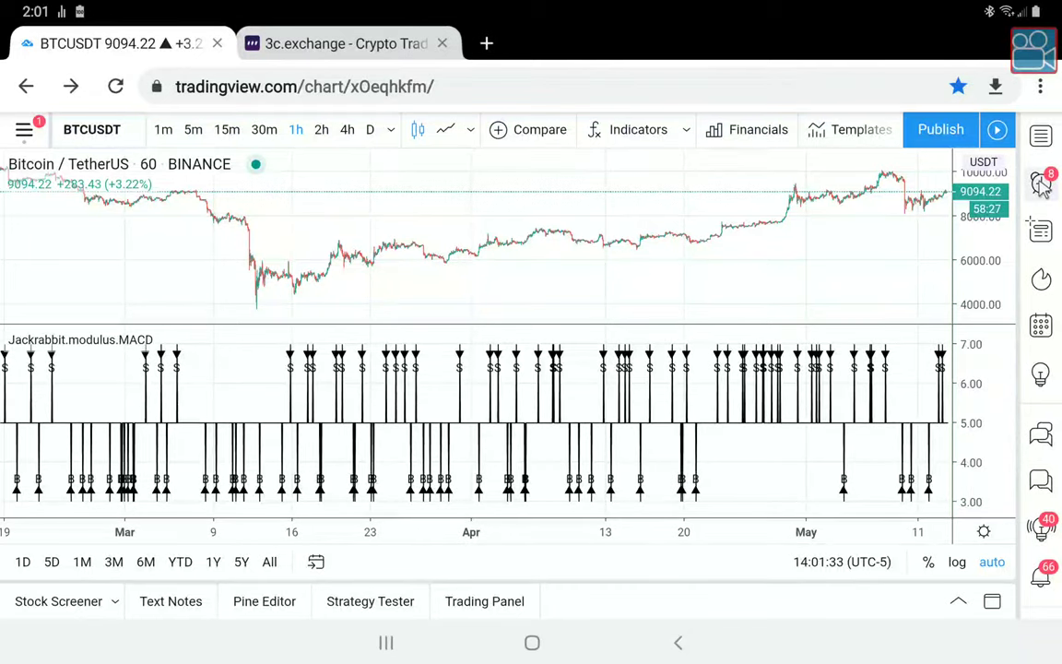
Step: Review the JRSavings alerts in TradingView's Alerts list, then return to the 3C Exchange deals
left_click(1040, 182)
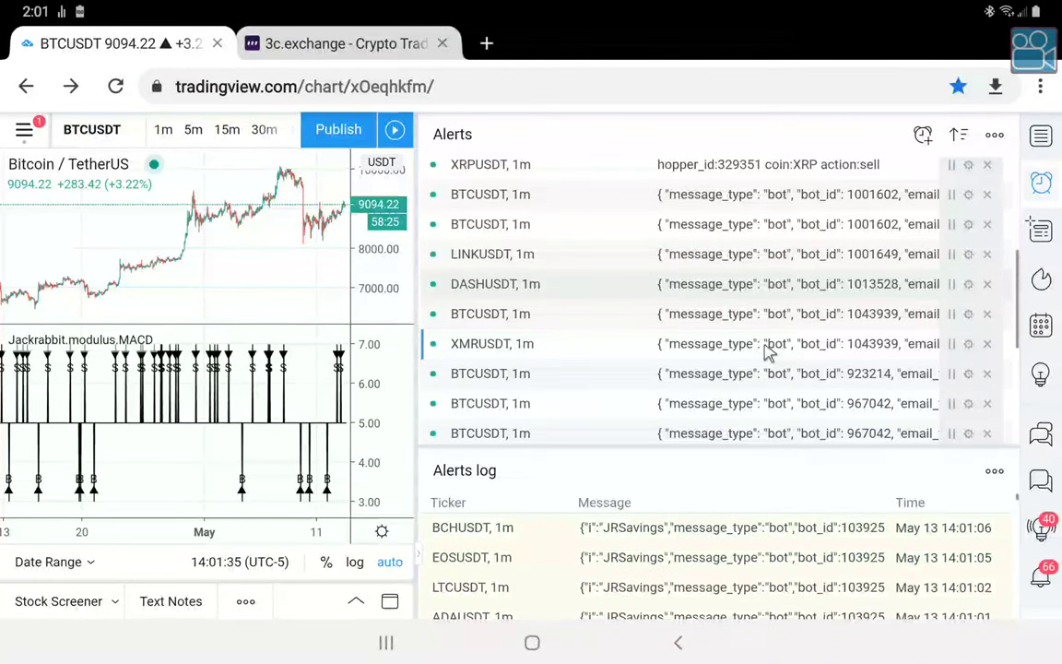
scroll(770, 350, "down", 3)
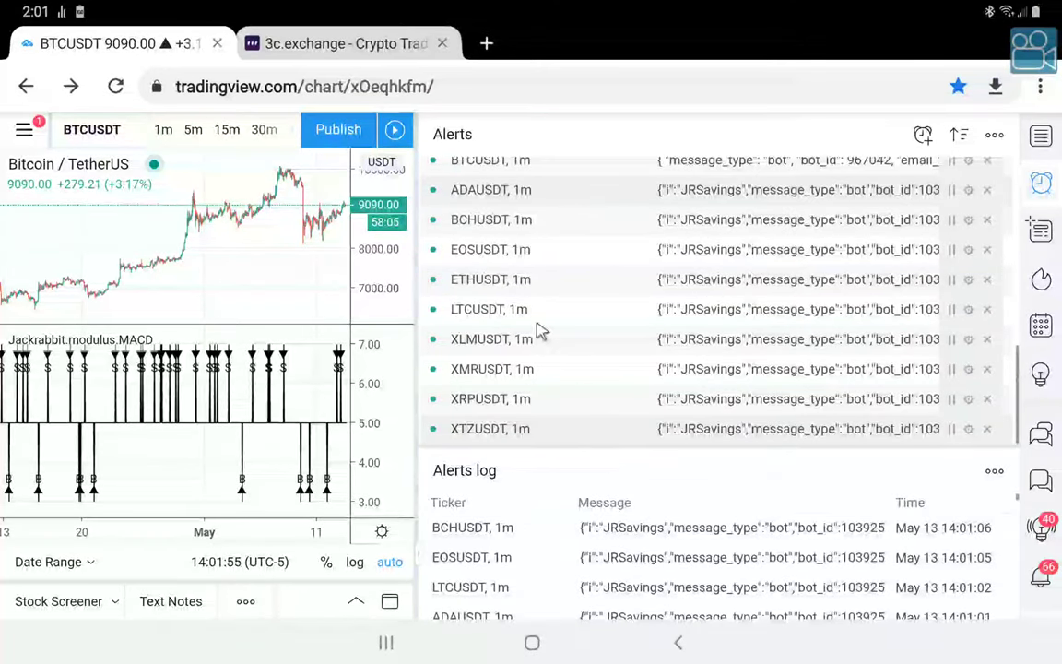
left_click(409, 54)
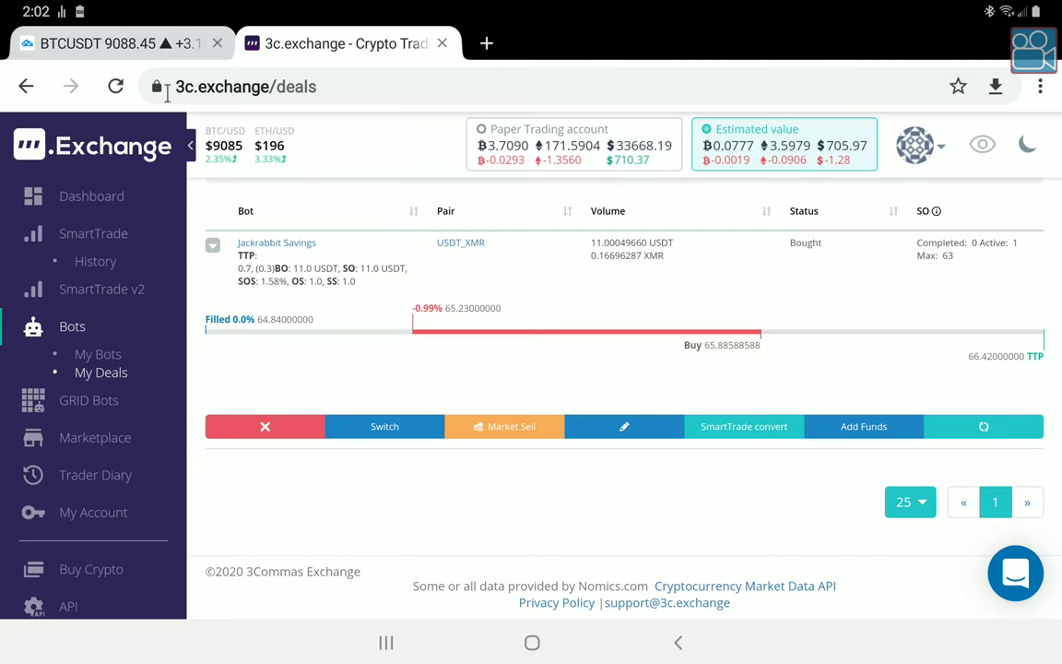
Step: Go back to TradingView to see the new XMRUSDT bot alert in the alerts log
left_click(120, 46)
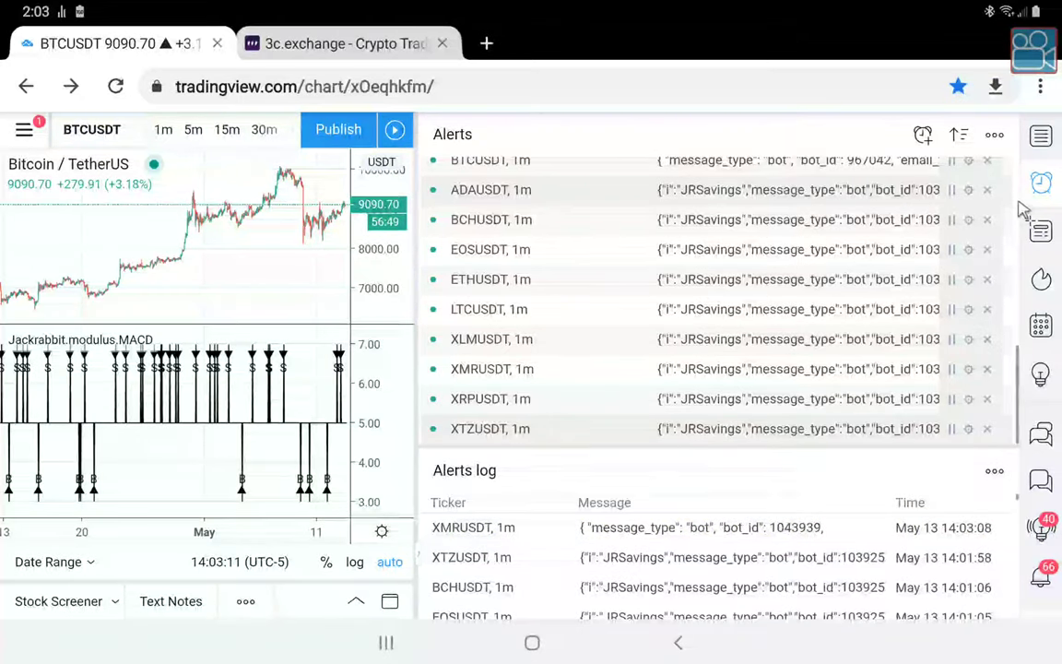
Step: Check the MACD settings without changes, then load the XMRUSDT 1m chart from its alert at full width
left_click(1042, 184)
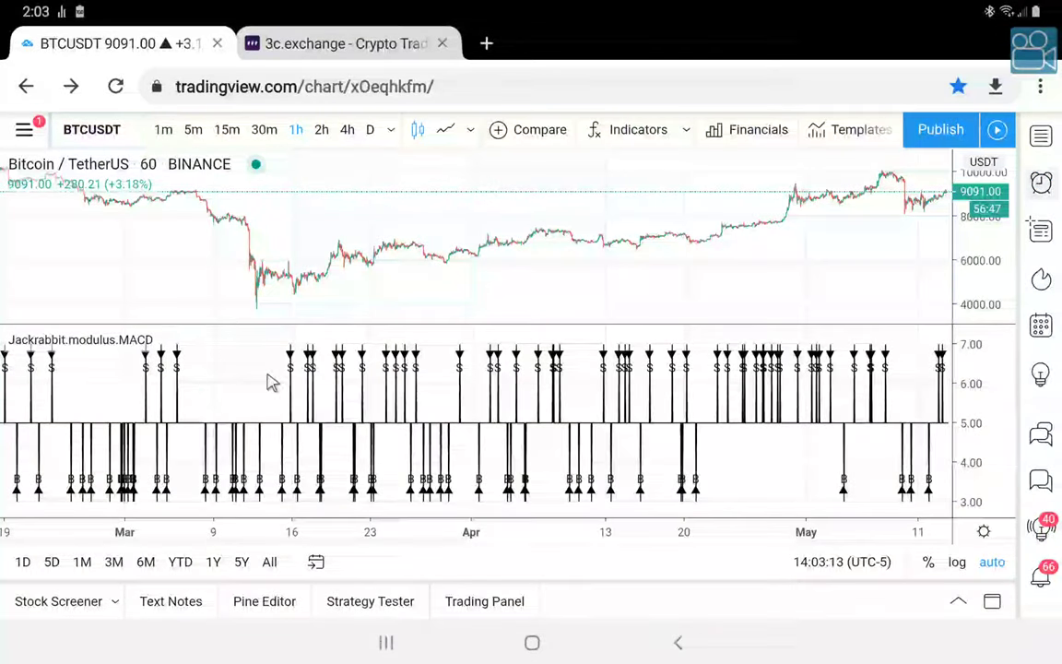
left_click(105, 341)
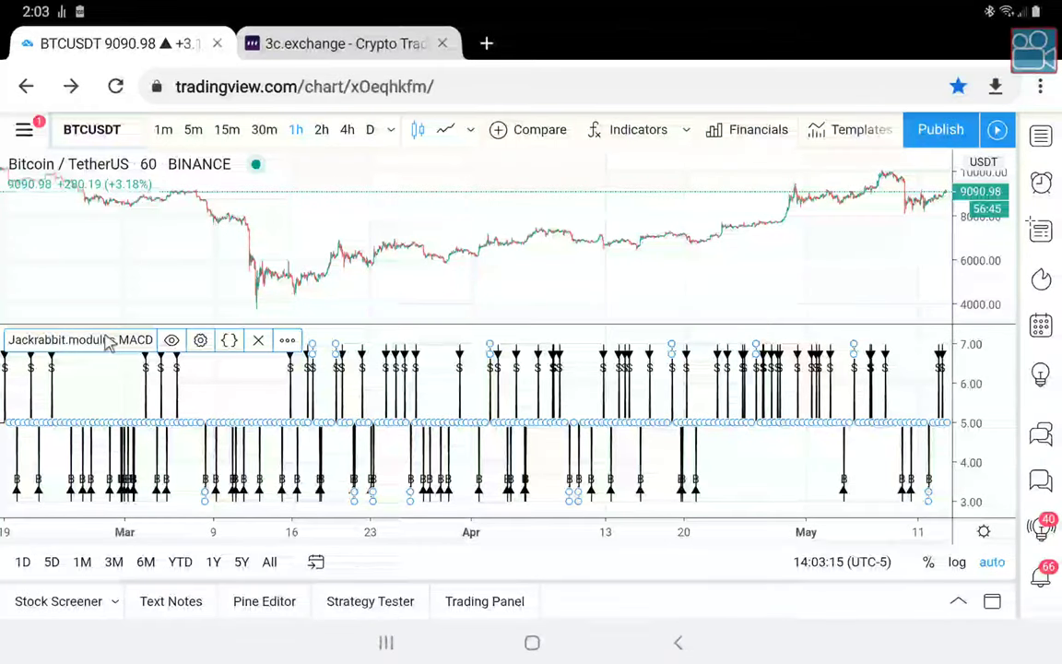
left_click(201, 341)
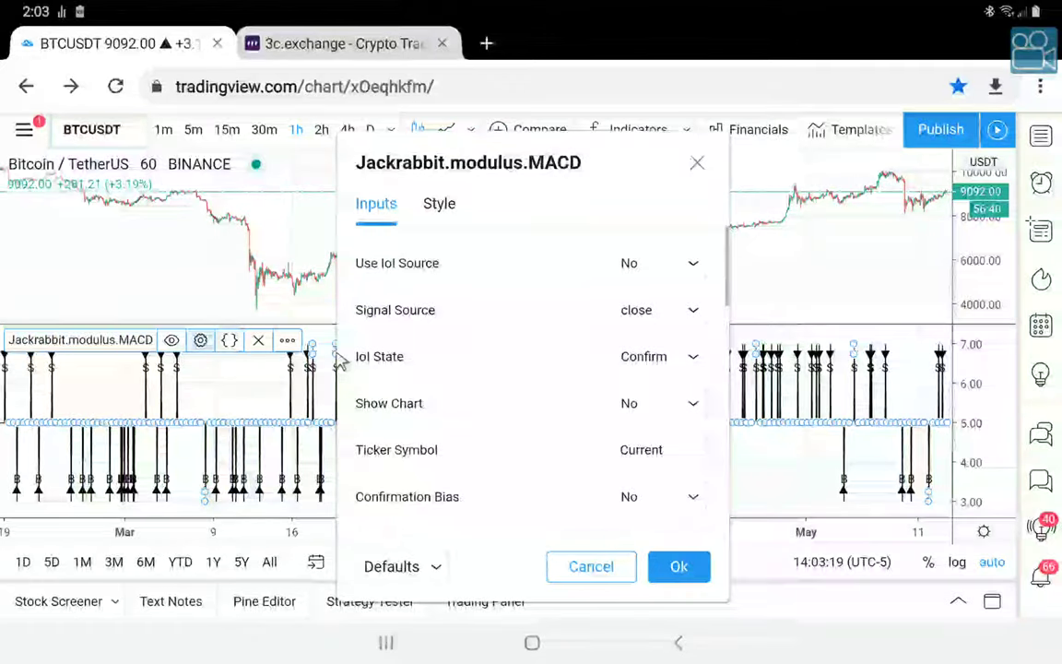
left_click(698, 164)
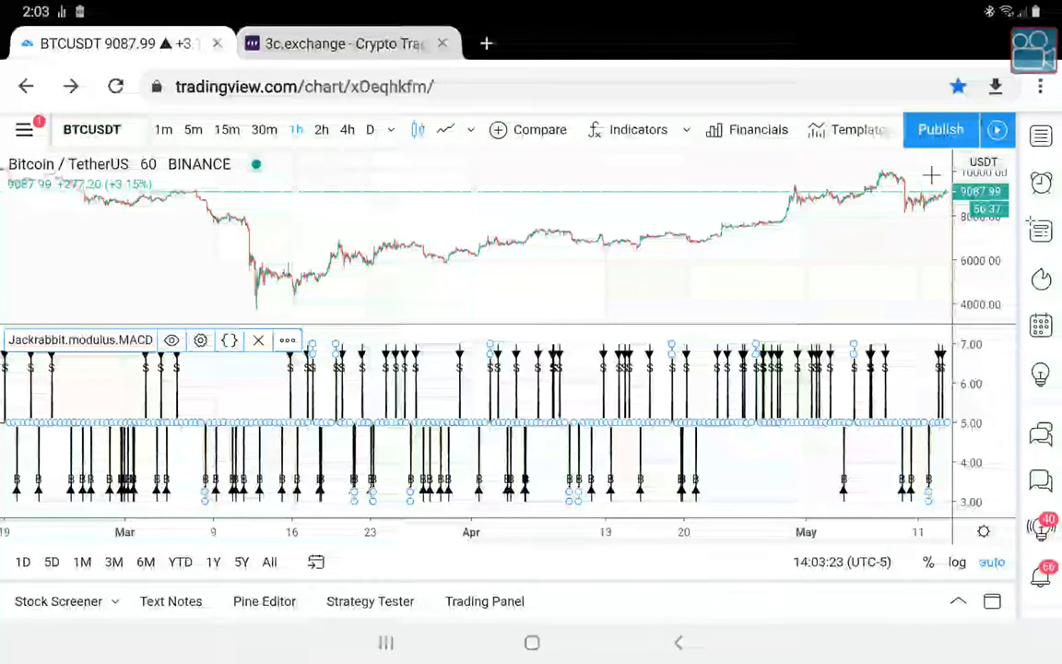
left_click(1041, 183)
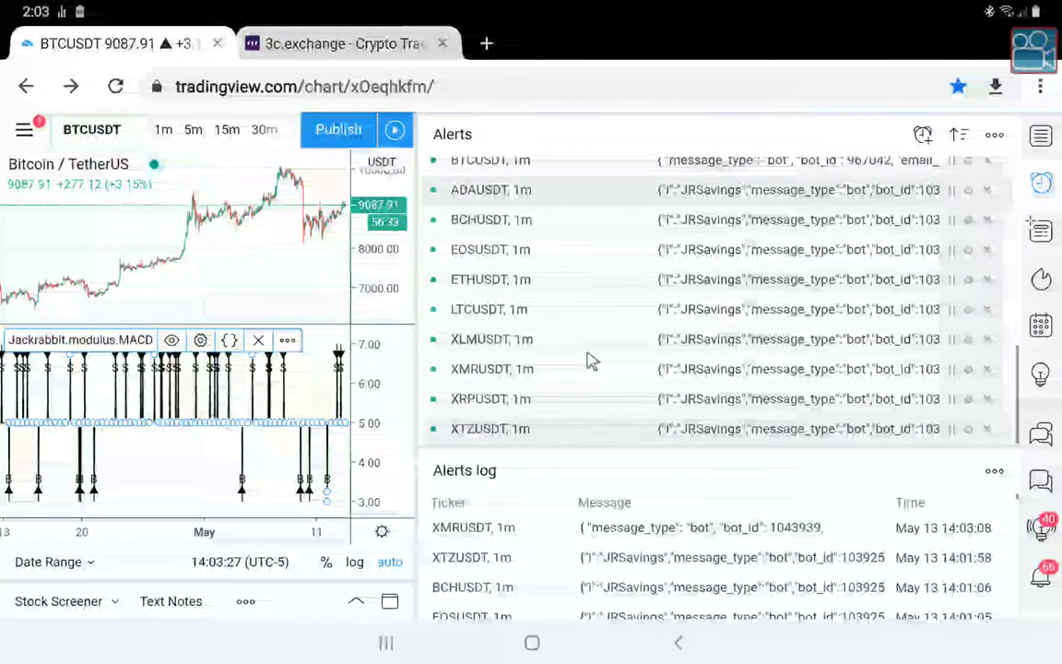
left_click(530, 370)
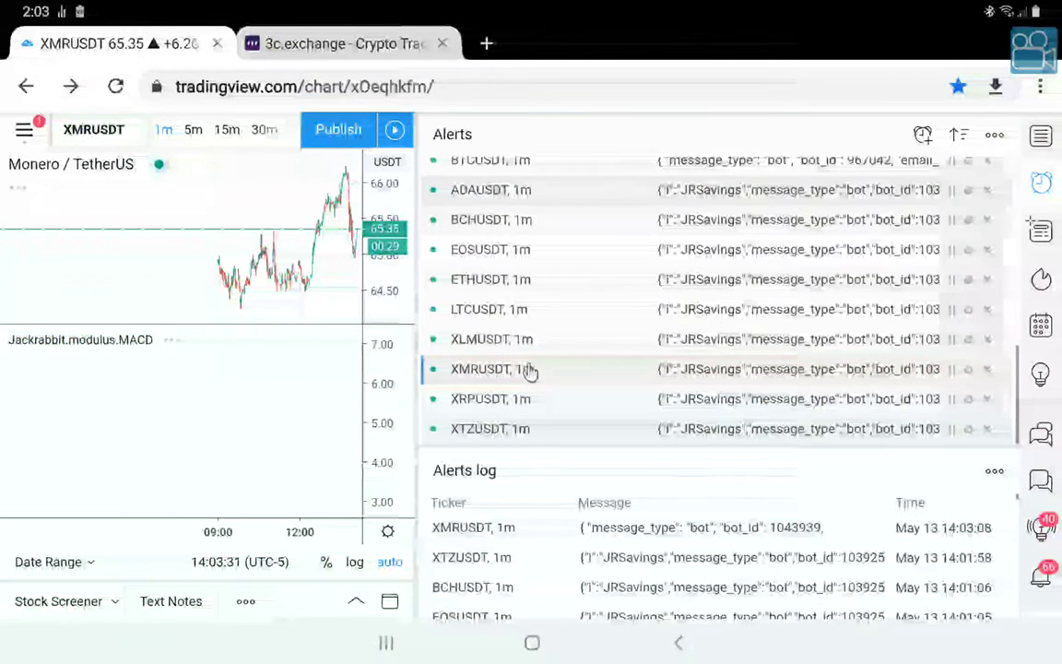
left_click(1039, 188)
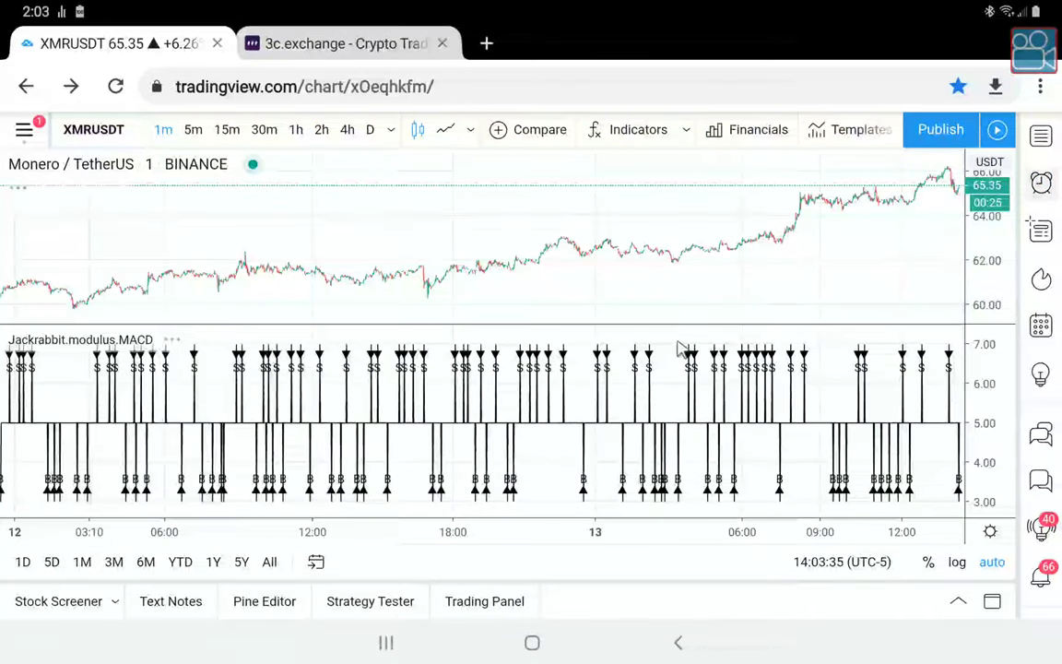
Step: Open the Jackrabbit.modulus.MACD settings and set Ticker Symbol to BINANCE:BTCUSD
left_click(79, 343)
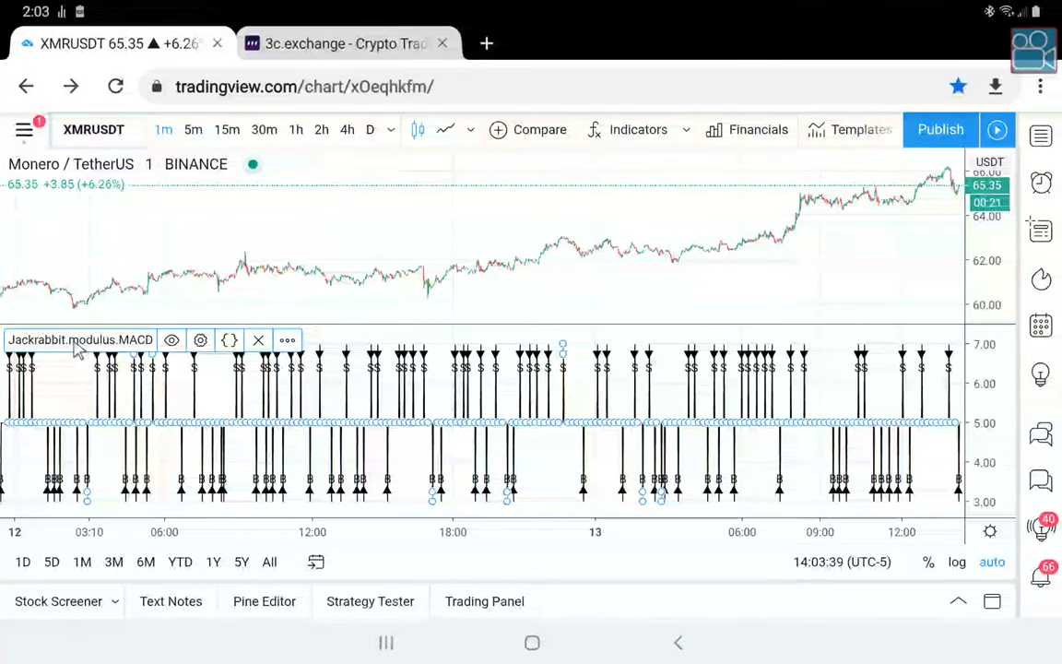
left_click(200, 342)
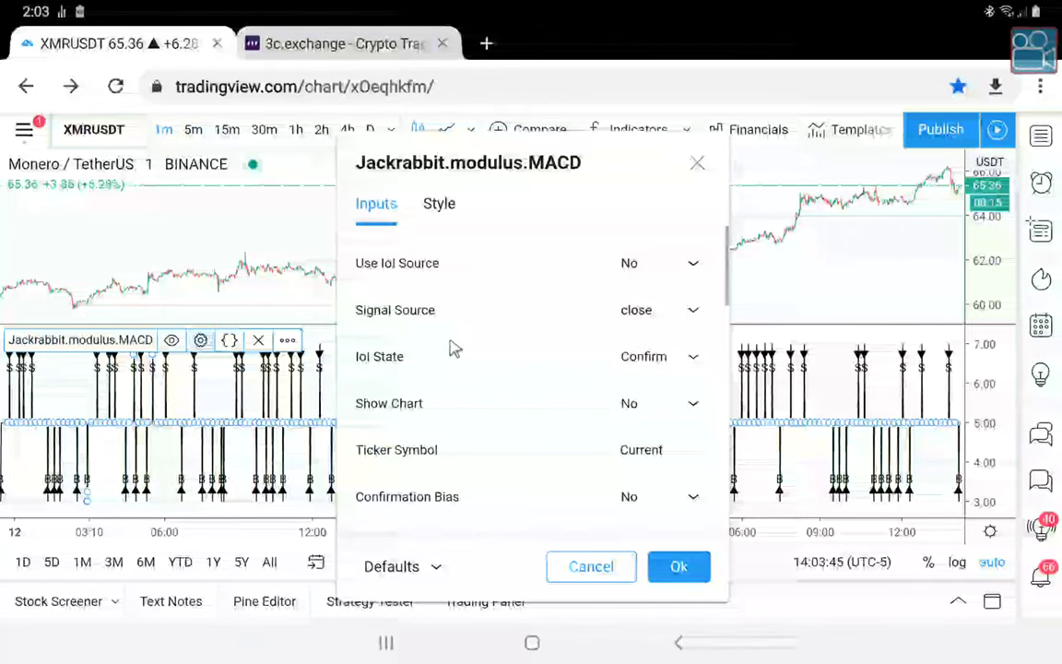
left_click_drag(423, 176, 417, 144)
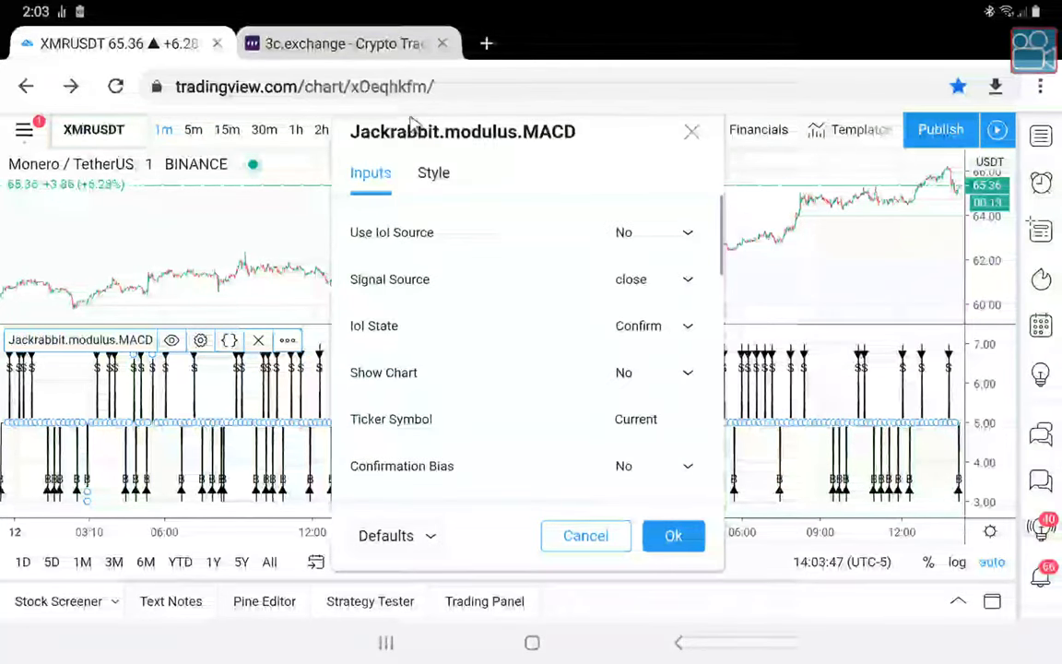
left_click(680, 416)
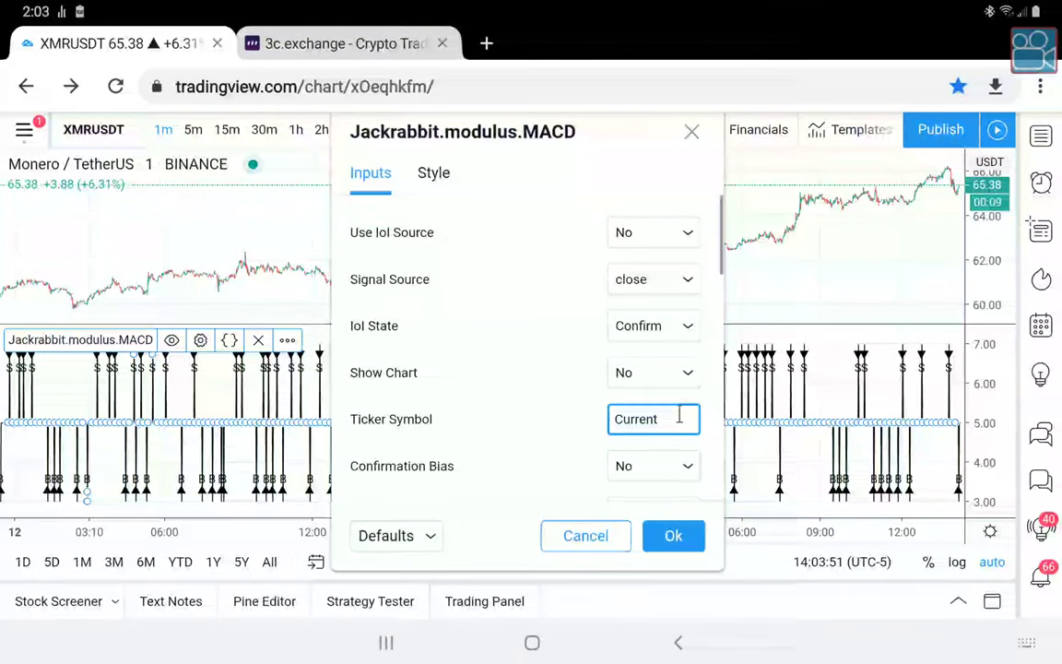
key("ctrl+a")
type("BI")
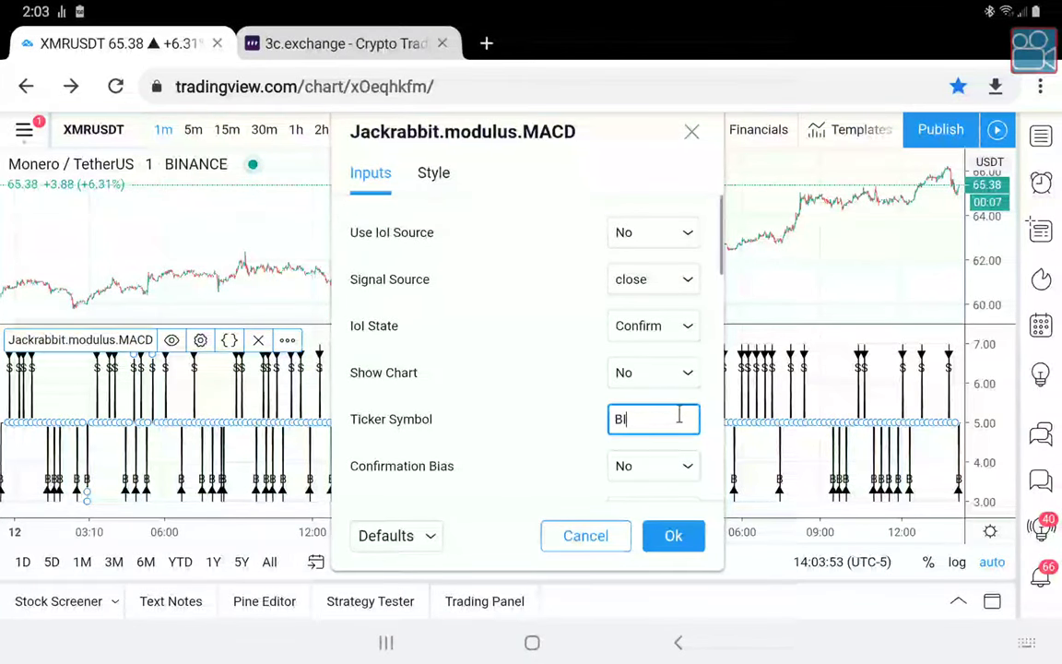
type("NANCE")
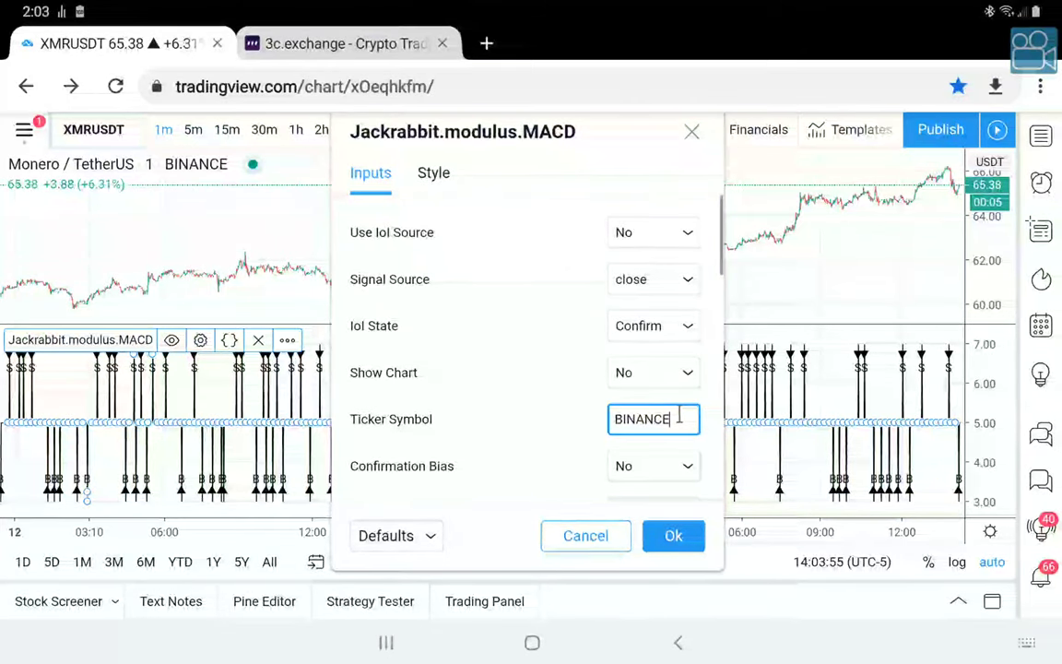
type(":")
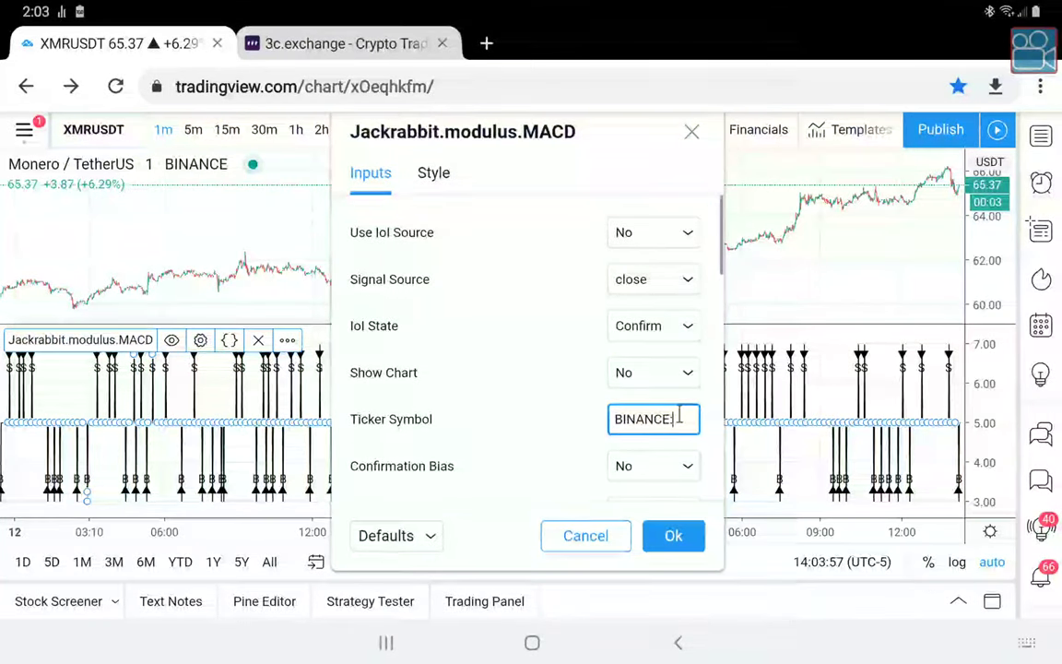
type("BTCUSDT")
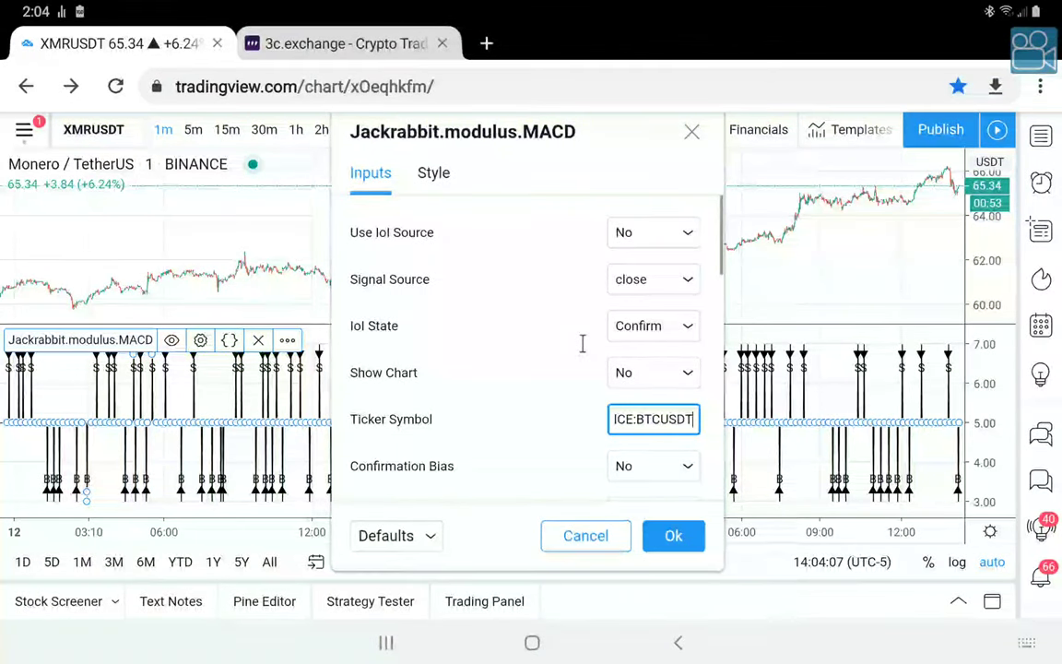
Step: Set the indicator's Confirmation Bias to Yes and its Timeframe to 1 Minute
scroll(583, 344, "down", 3)
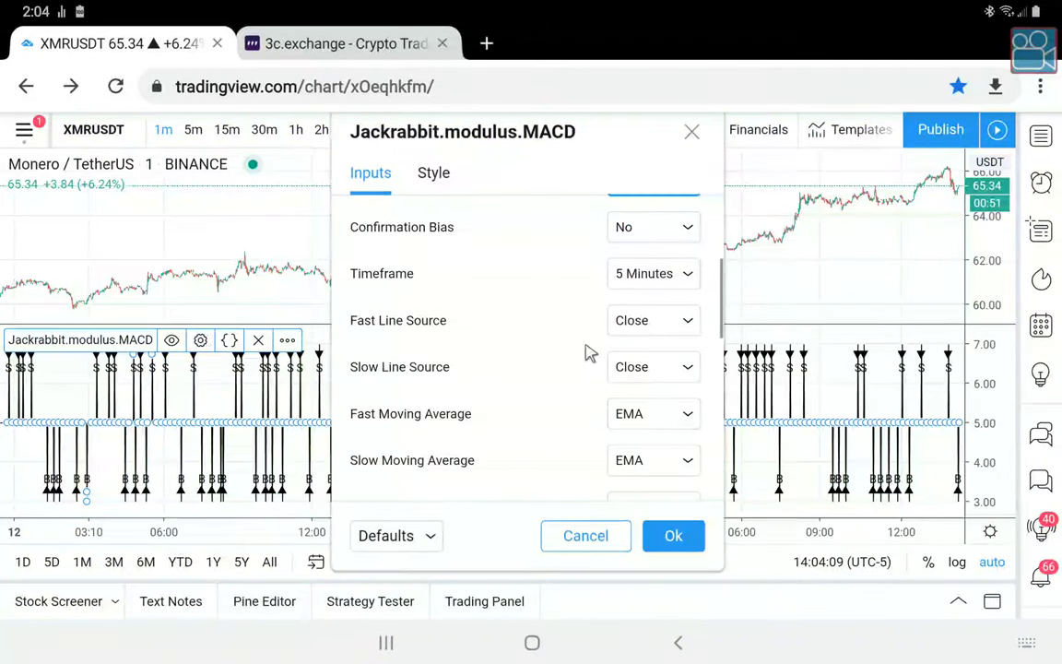
scroll(588, 351, "up", 1)
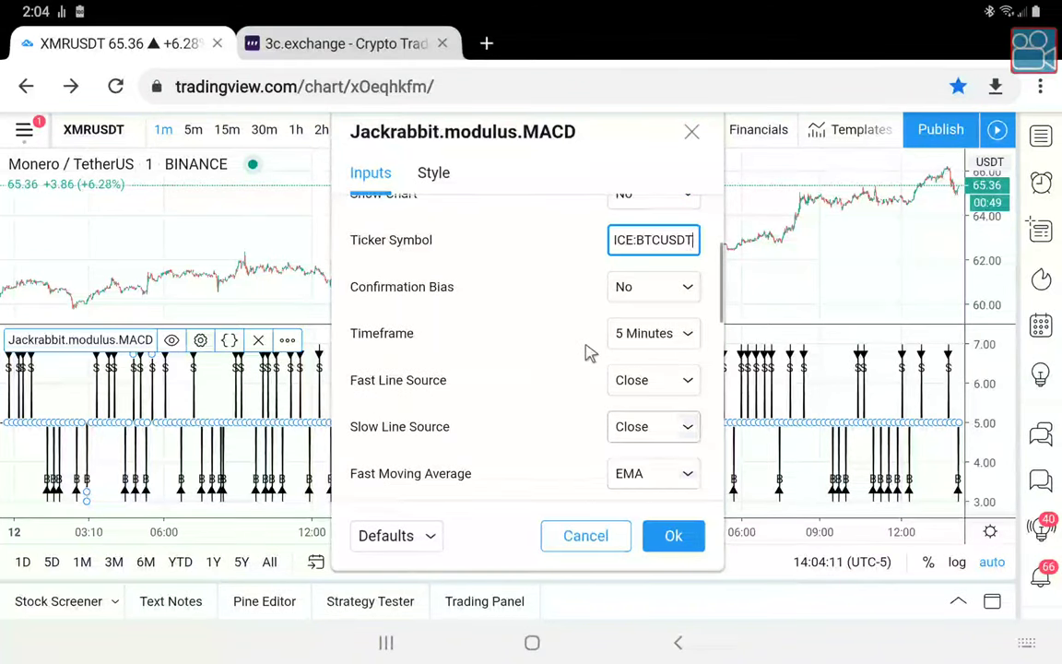
left_click(643, 292)
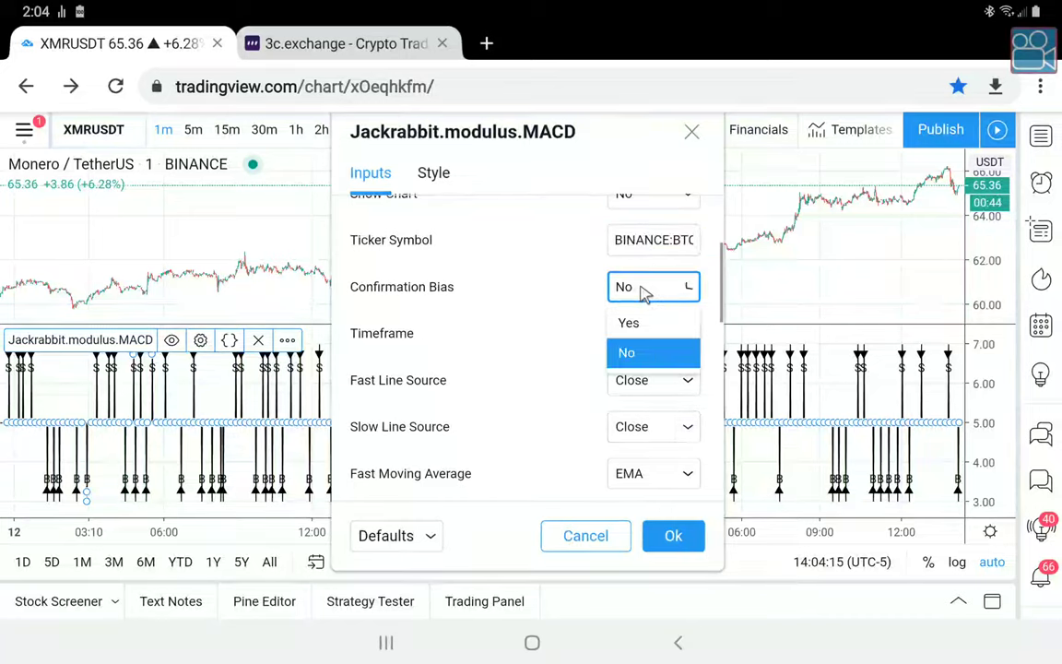
left_click(653, 325)
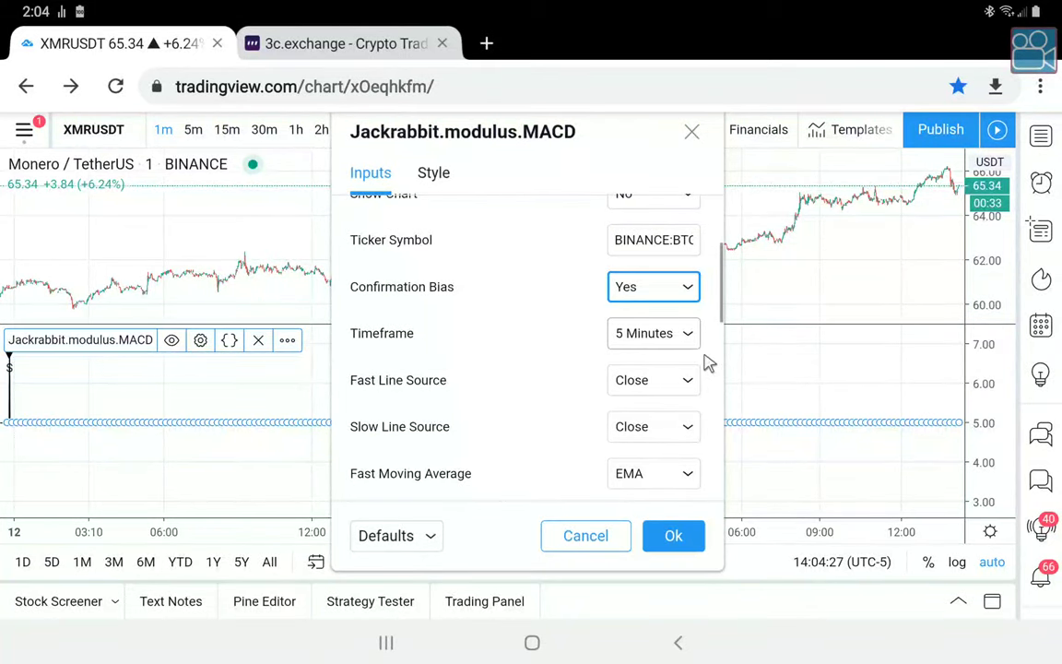
left_click(662, 335)
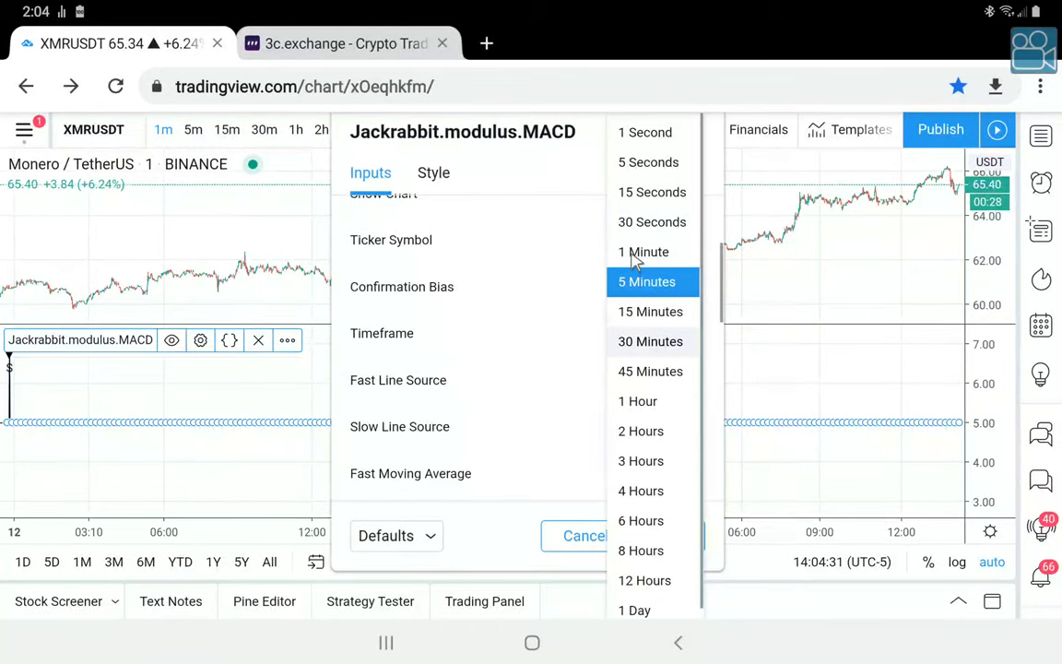
left_click(636, 251)
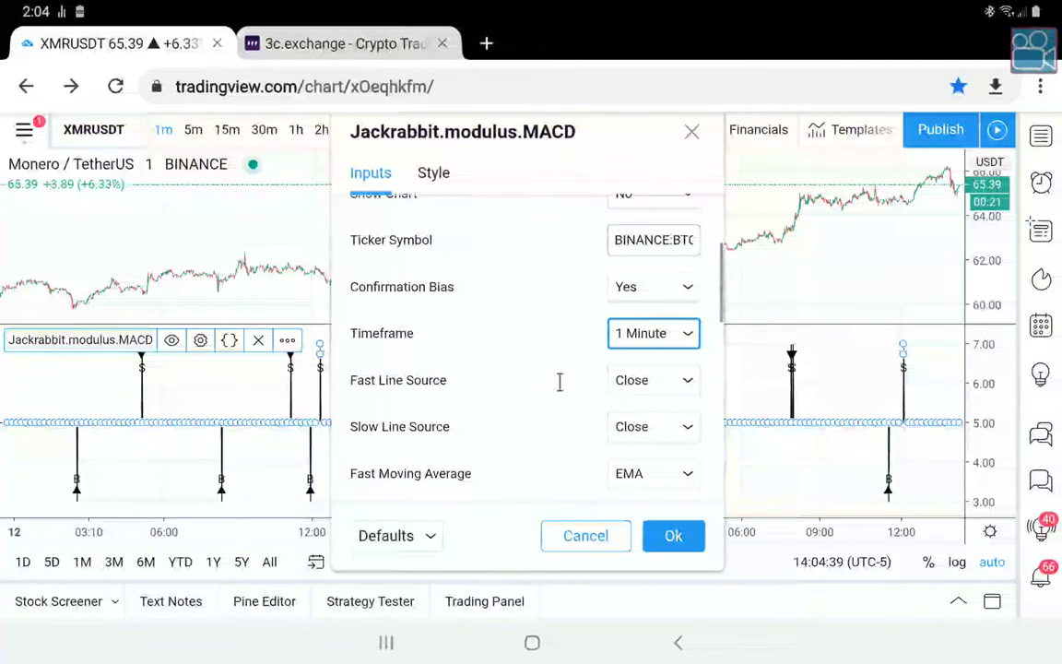
scroll(560, 380, "up", 1)
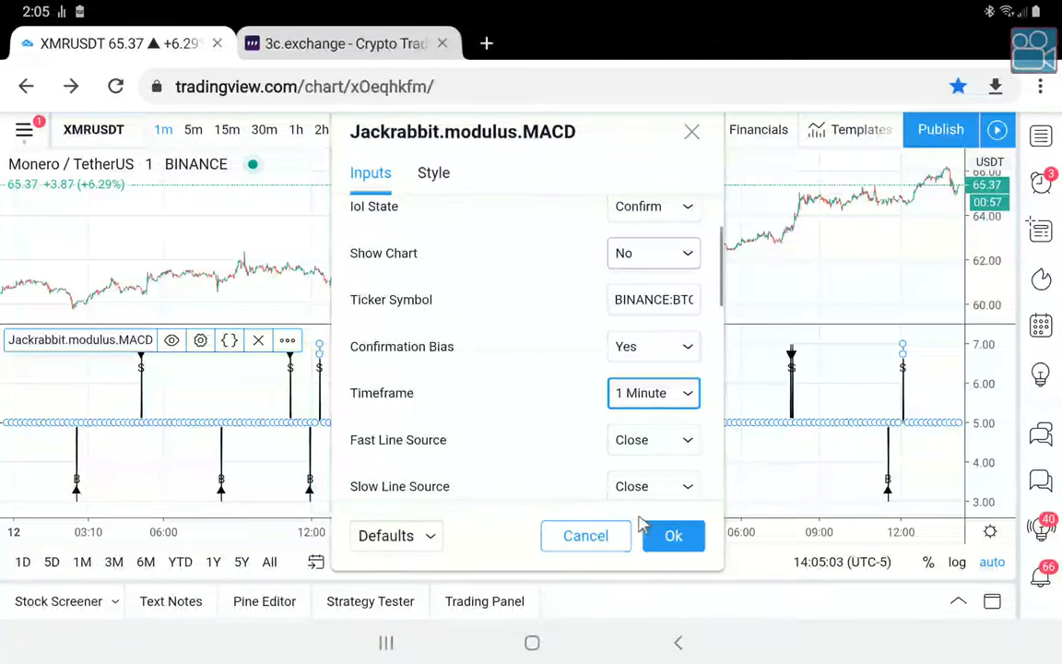
Step: Confirm the indicator settings so the XMRUSDT 1-minute chart shows the reduced Jackrabbit.modulus.MACD buy and sell signals
left_click(671, 536)
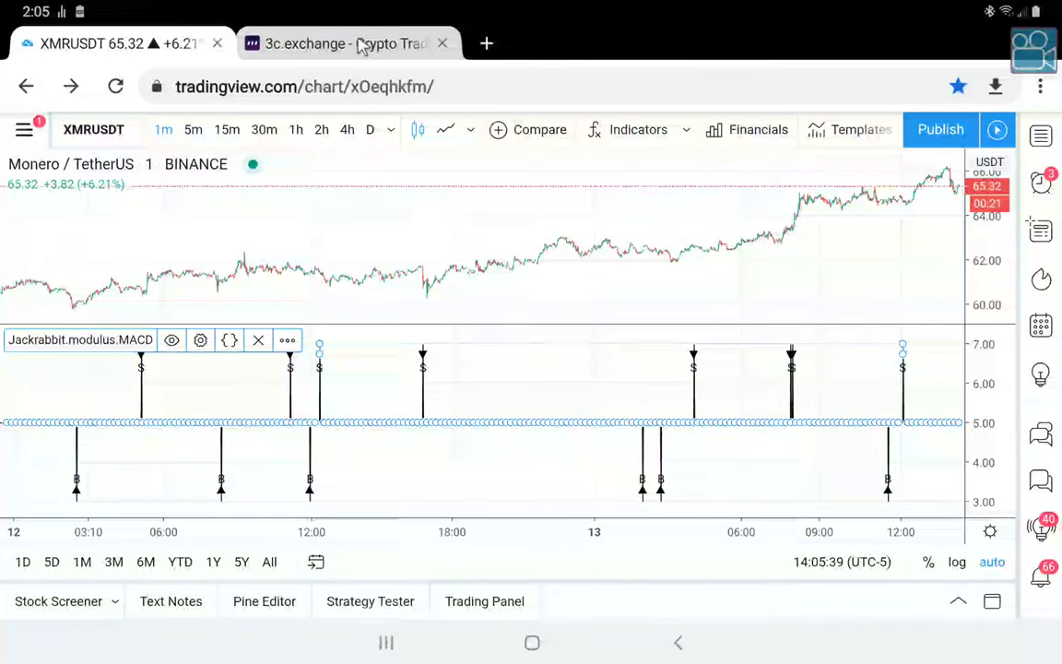
Step: Return to the My Deals page showing the Jackrabbit Savings USDT_XMR deal, Bought at -0.99%
left_click(362, 47)
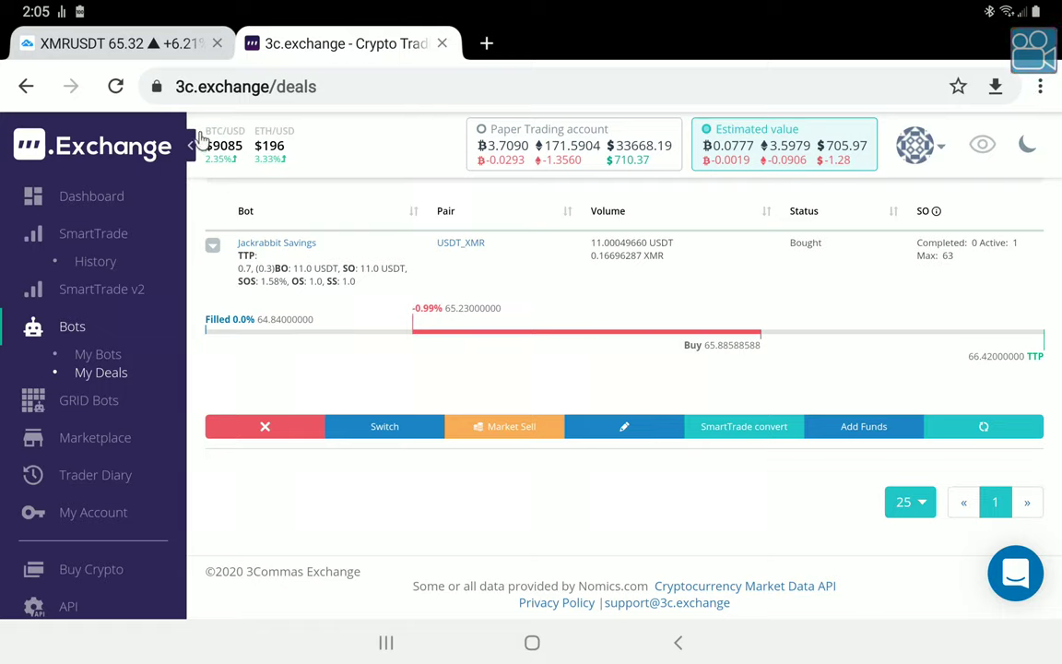
left_click(132, 56)
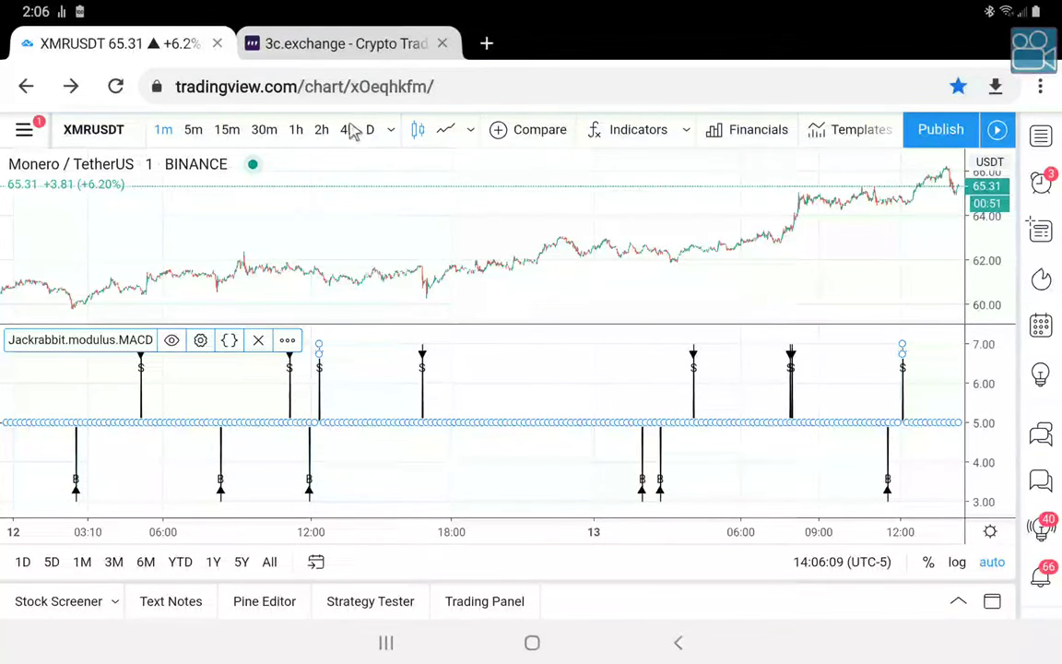
left_click(320, 41)
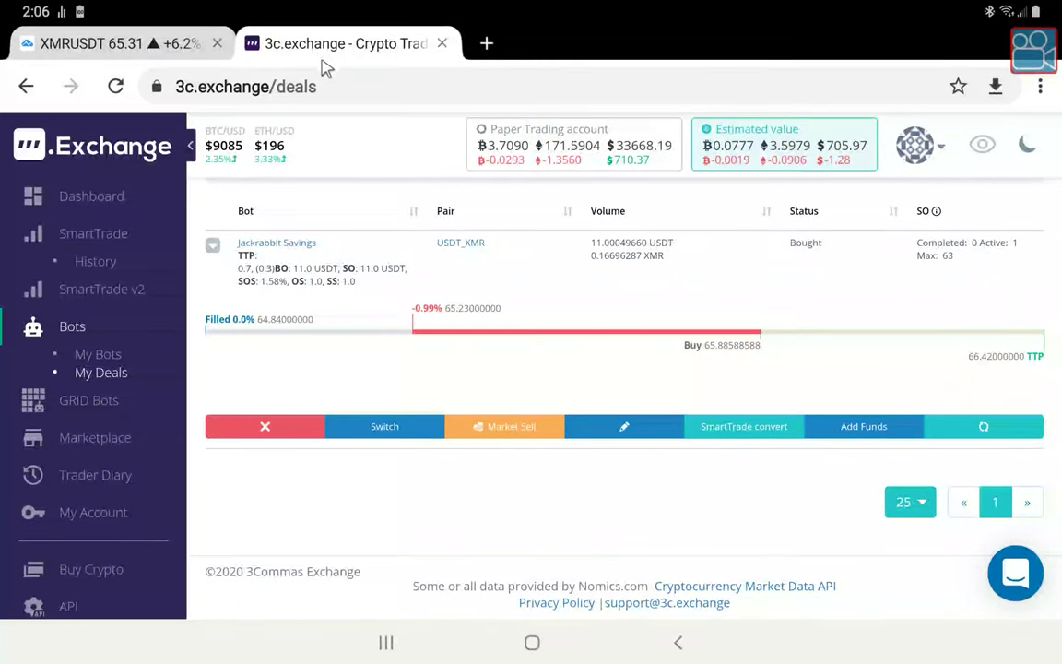
Step: Edit the Jackrabbit Savings bot and review its 0.7% take profit, 0.3% trailing, and 63 safety orders at 1.58%
left_click(296, 252)
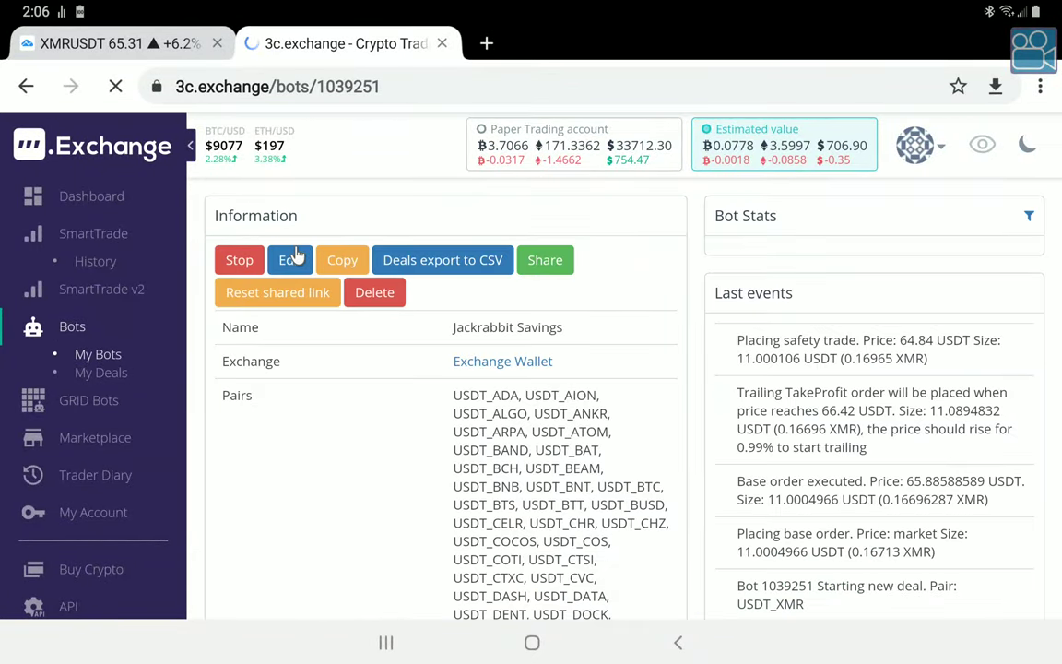
left_click(288, 262)
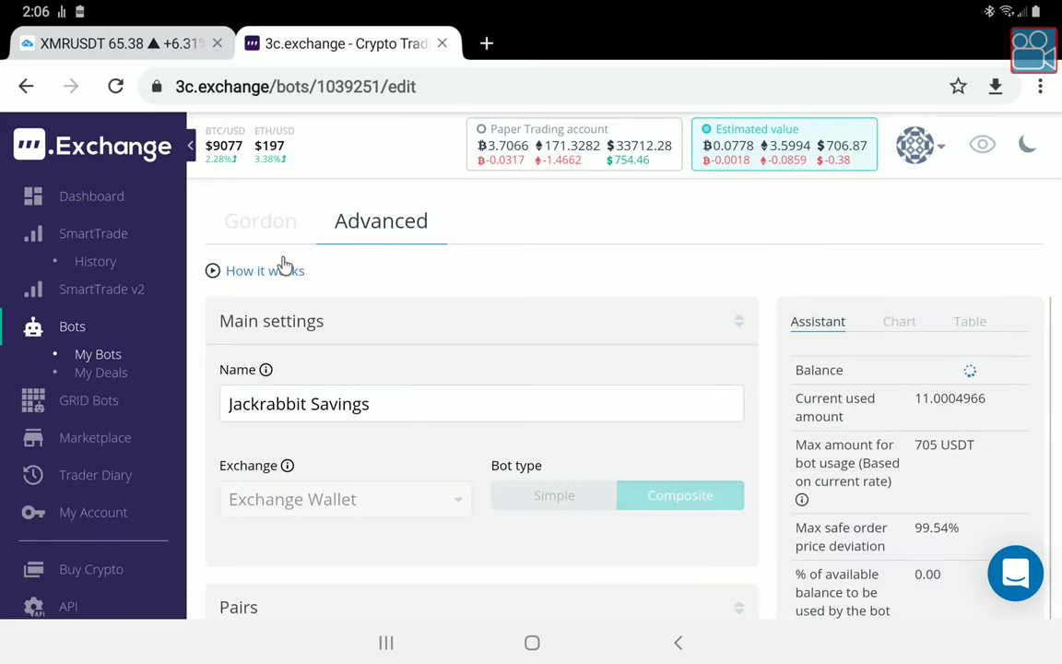
scroll(466, 313, "down", 3)
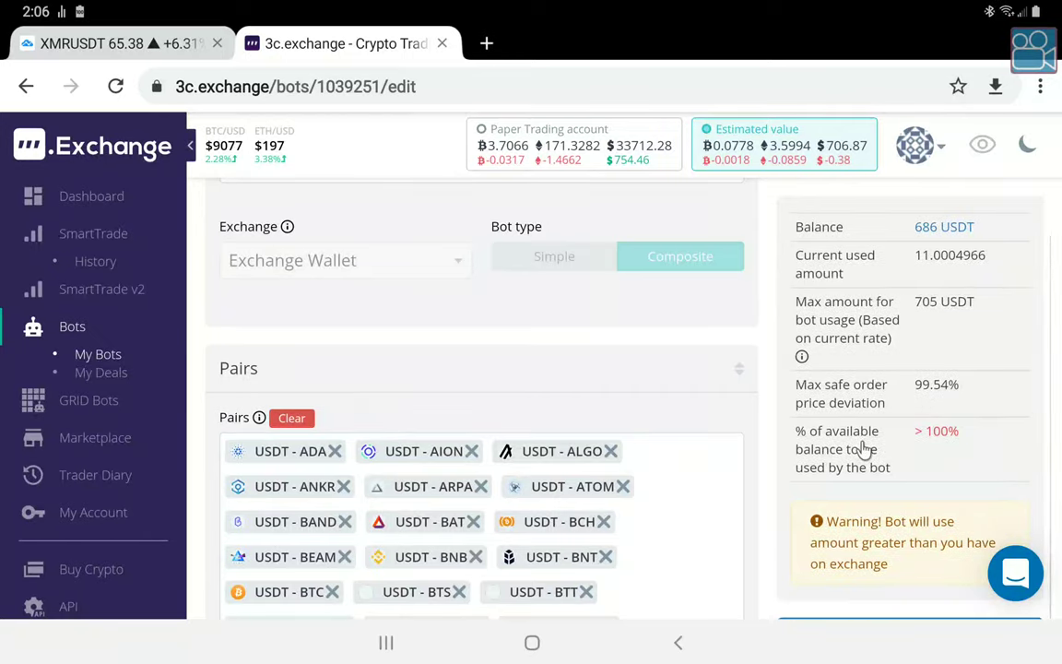
scroll(729, 444, "down", 4)
scroll(725, 445, "down", 15)
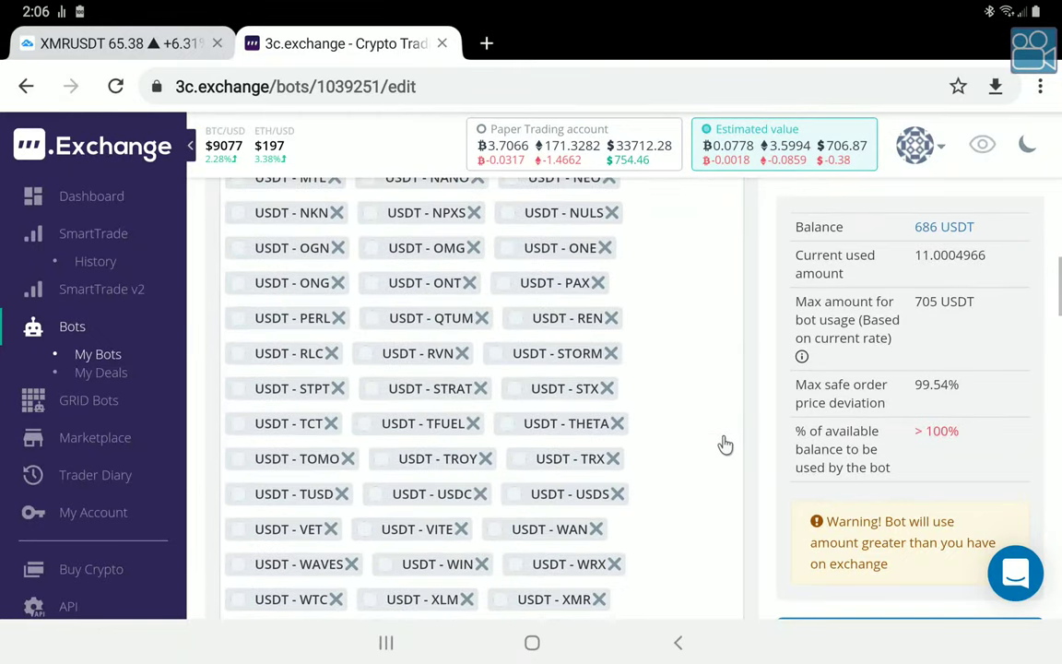
scroll(725, 445, "down", 3)
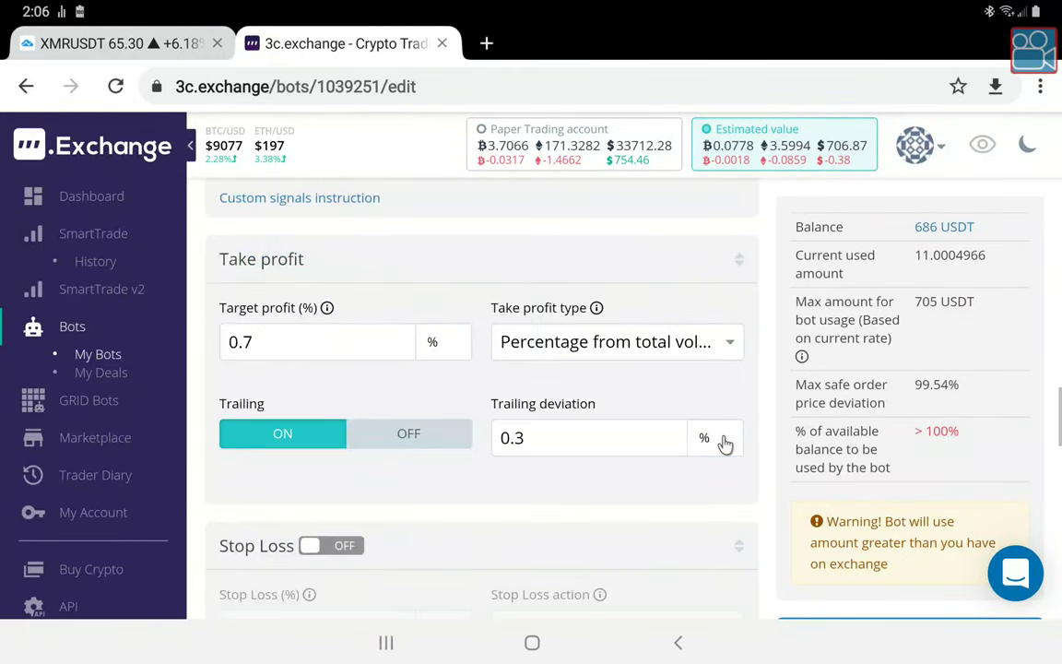
scroll(725, 445, "down", 3)
scroll(726, 445, "down", 4)
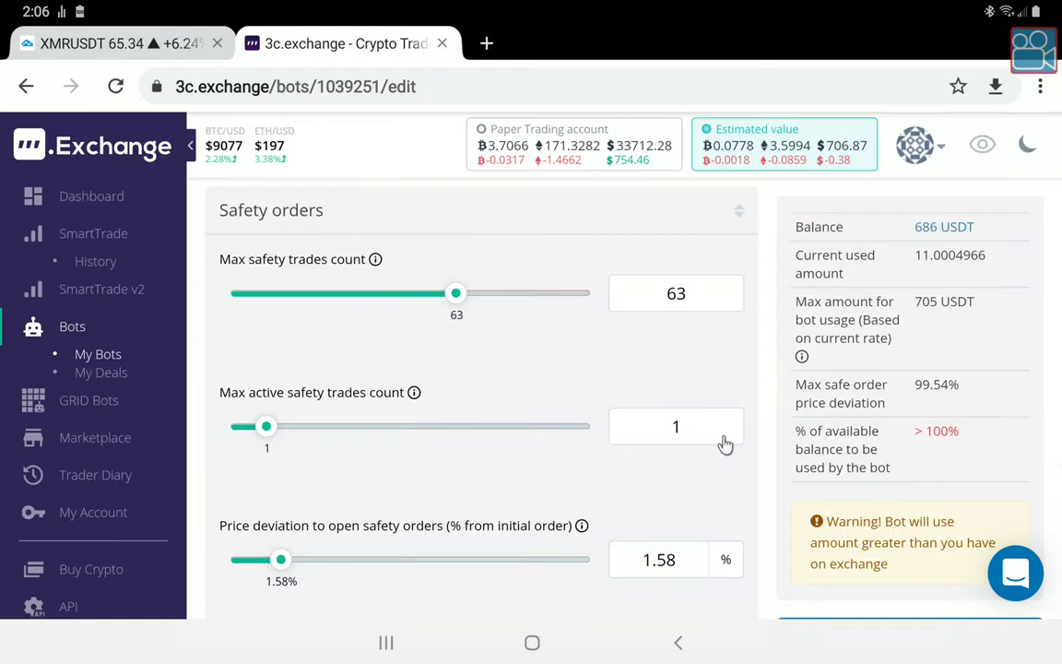
scroll(726, 445, "down", 2)
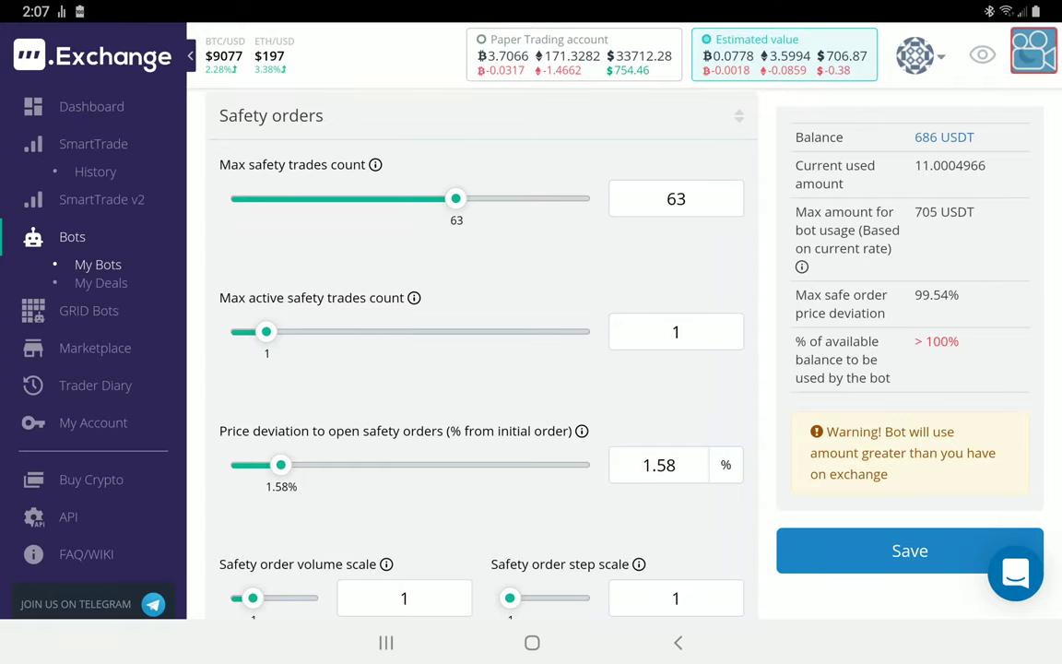
scroll(941, 308, "up", 1)
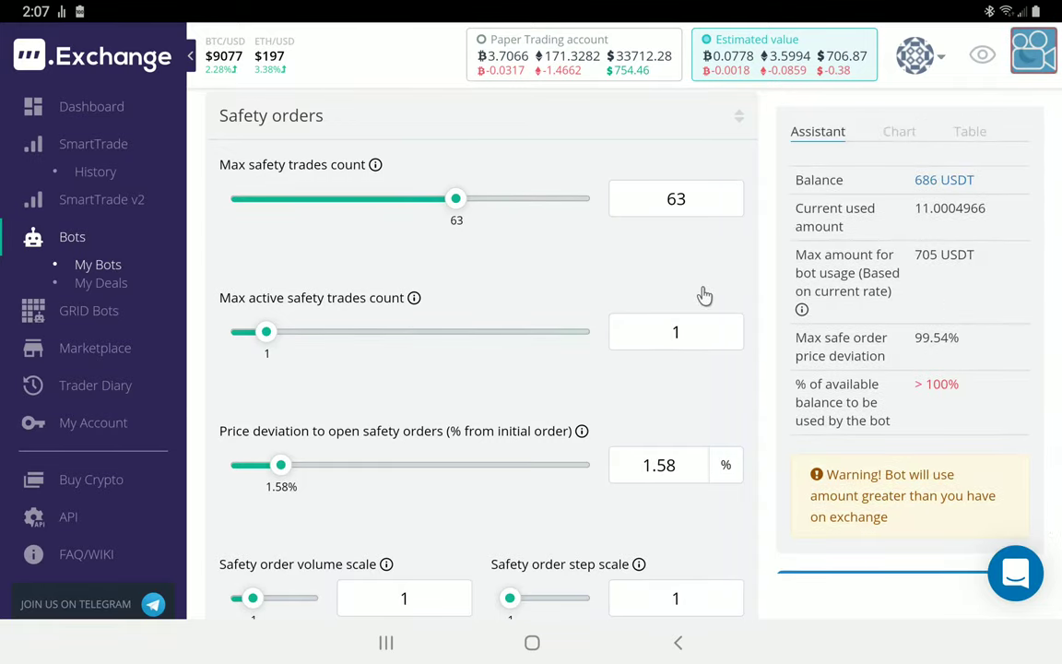
scroll(606, 310, "up", 3)
scroll(606, 309, "up", 5)
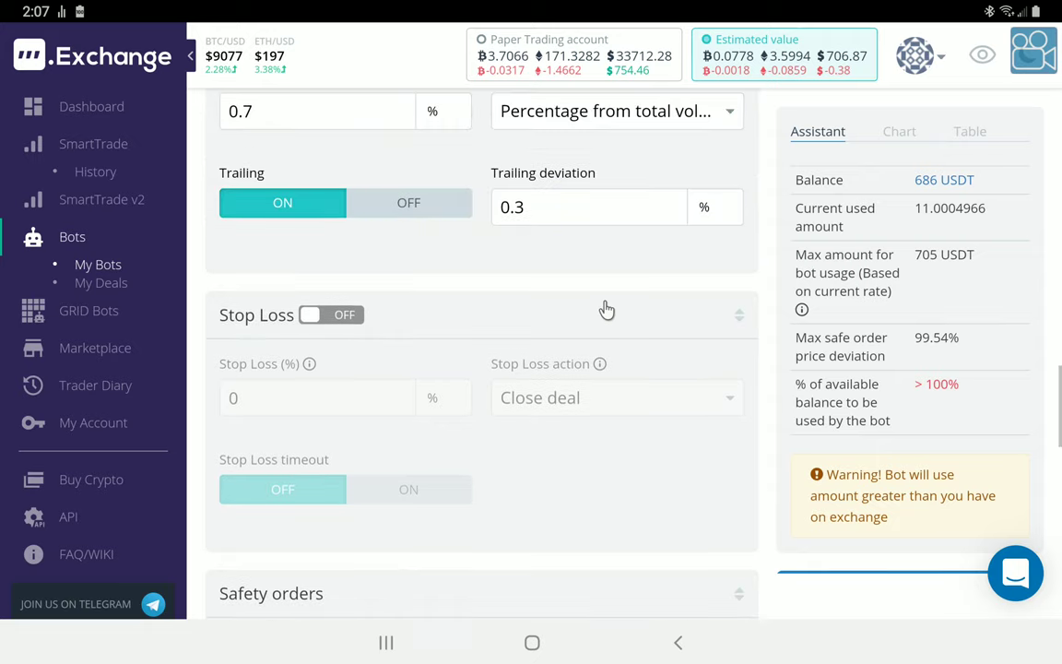
scroll(607, 310, "up", 2)
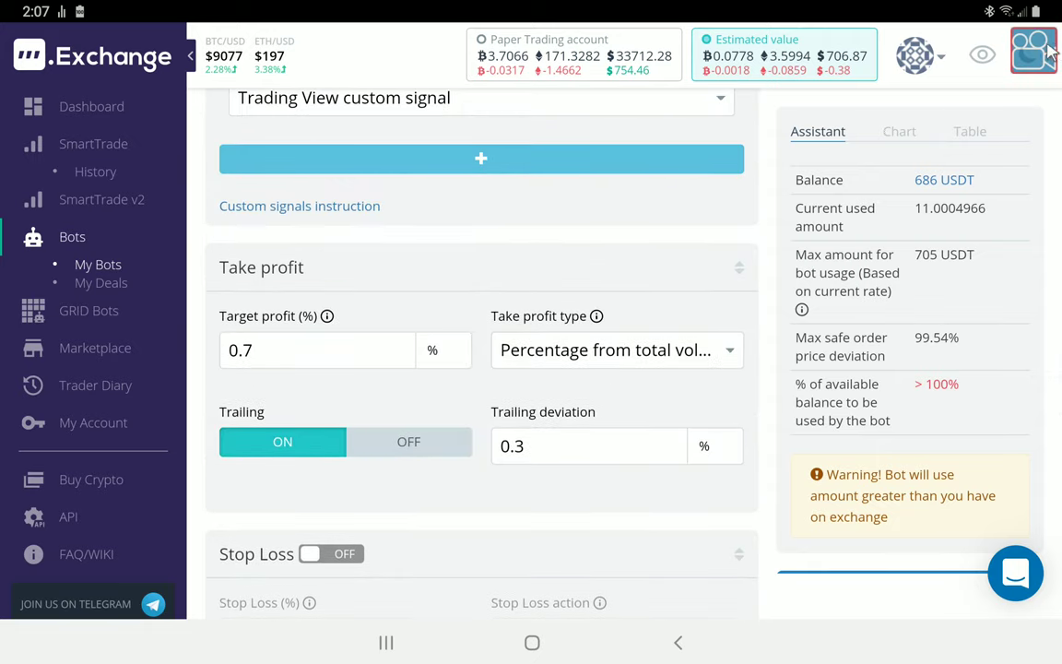